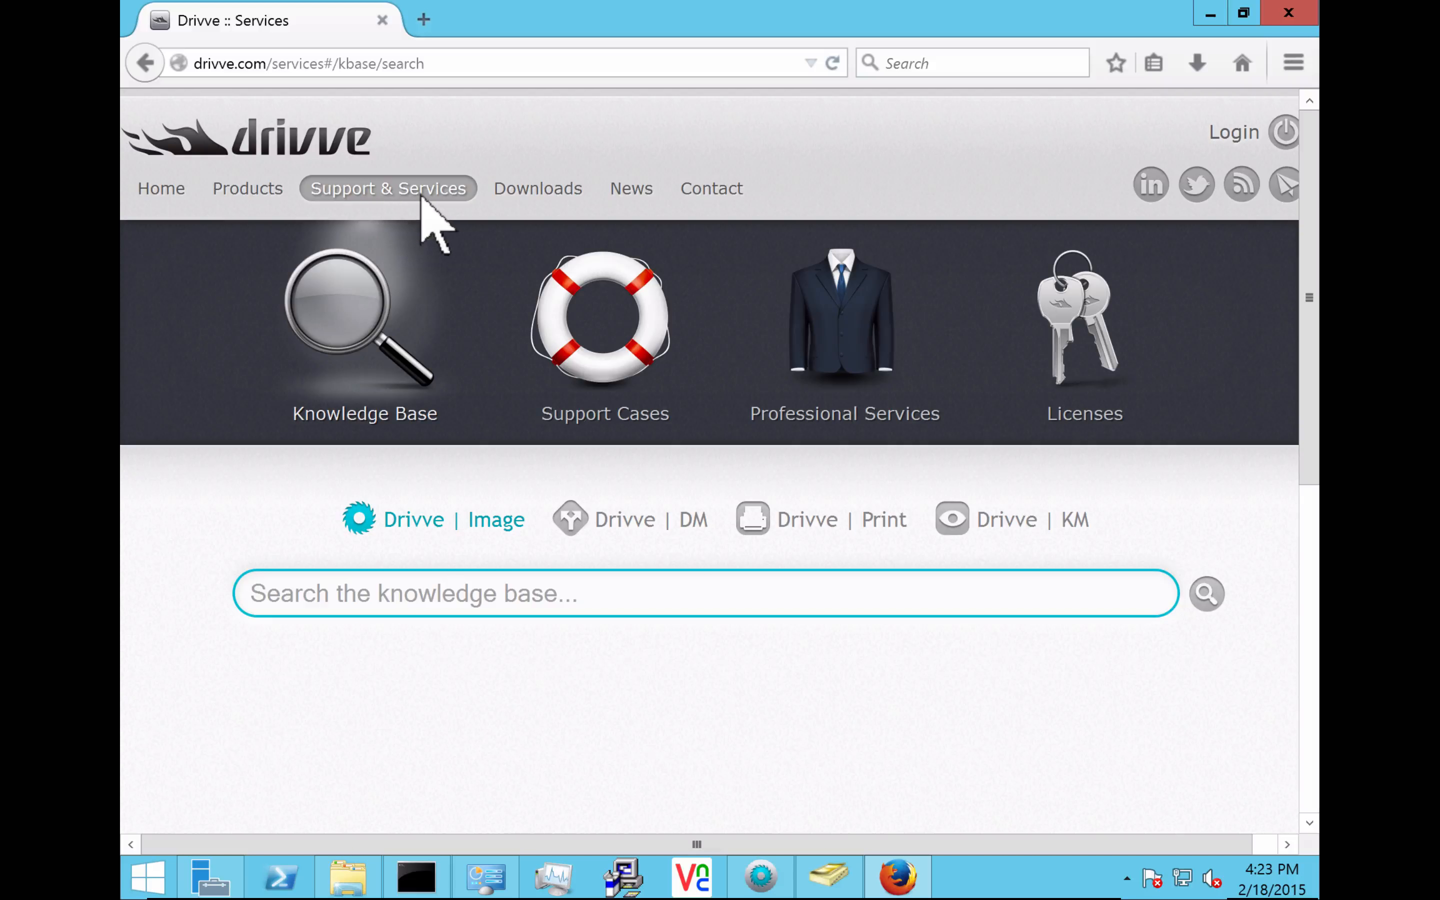
Step: Search the Drivve Image knowledge base for 404 and look through the results
{"action": "left_click", "coordinate": [424, 590]}
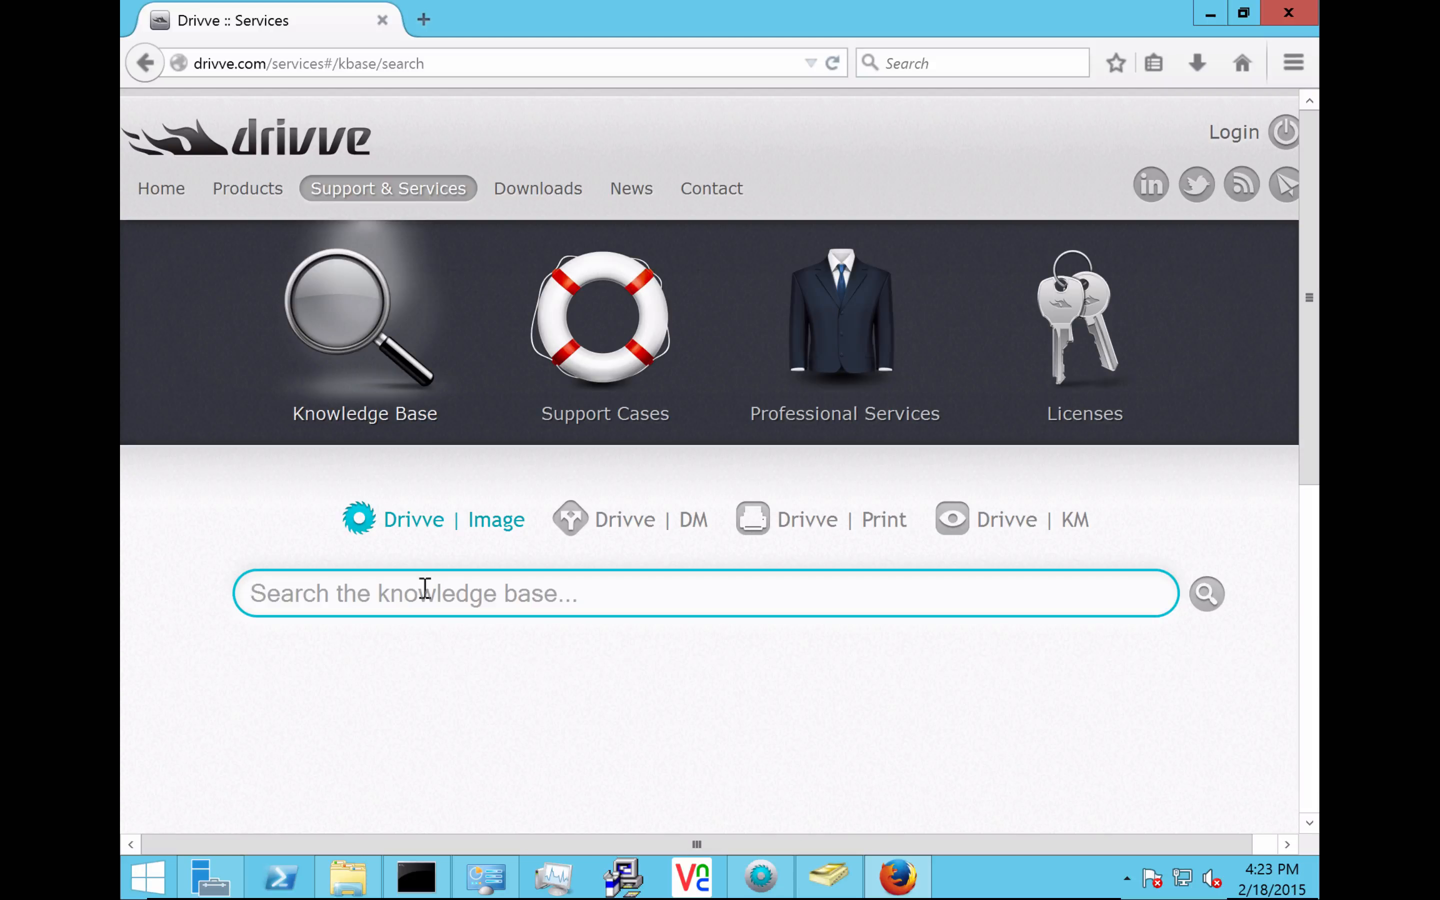
{"action": "type", "text": "404"}
{"action": "key", "text": "Return"}
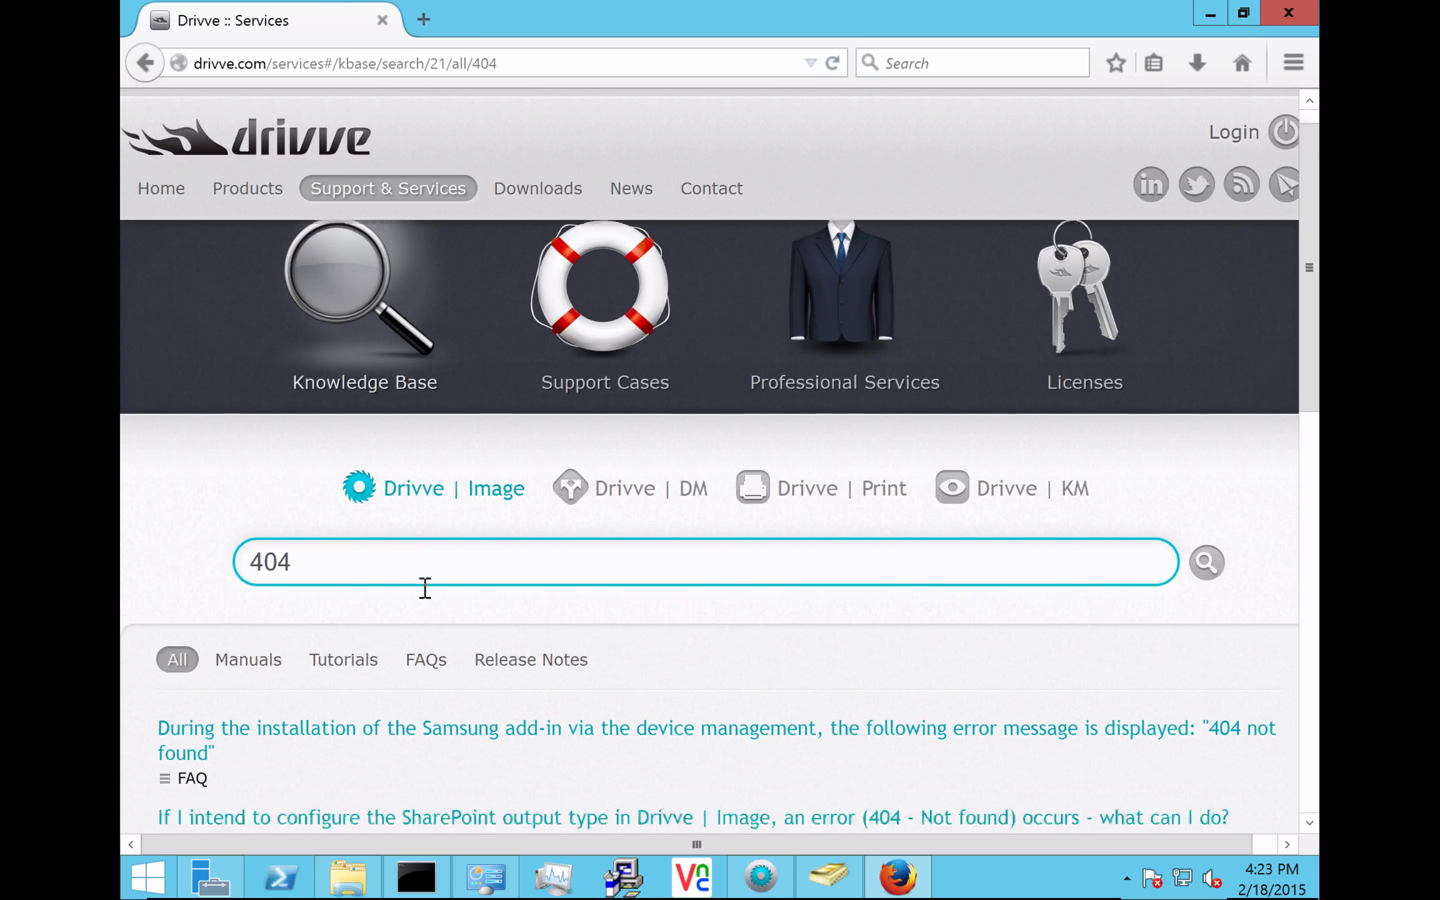
{"action": "scroll", "coordinate": [425, 590], "scroll_direction": "down", "scroll_amount": 5}
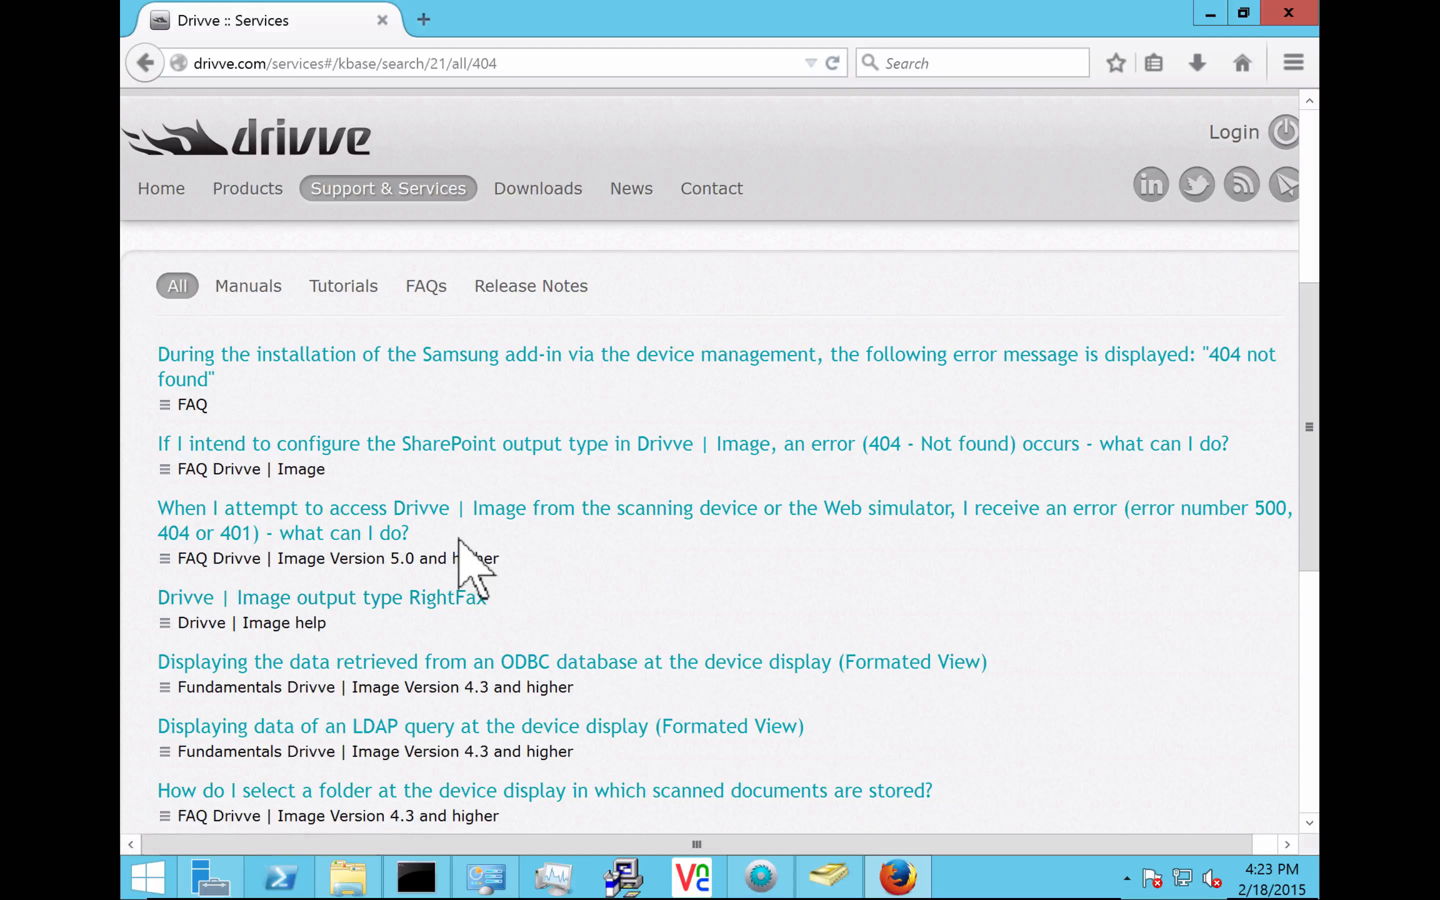
Step: Search the knowledge base for OCR and limit the results to tutorials
{"action": "scroll", "coordinate": [458, 538], "scroll_direction": "up", "scroll_amount": 2}
{"action": "double_click", "coordinate": [269, 243]}
{"action": "type", "text": "OCR"}
{"action": "key", "text": "Return"}
{"action": "left_click", "coordinate": [344, 340]}
{"action": "scroll", "coordinate": [441, 321], "scroll_direction": "down", "scroll_amount": 2}
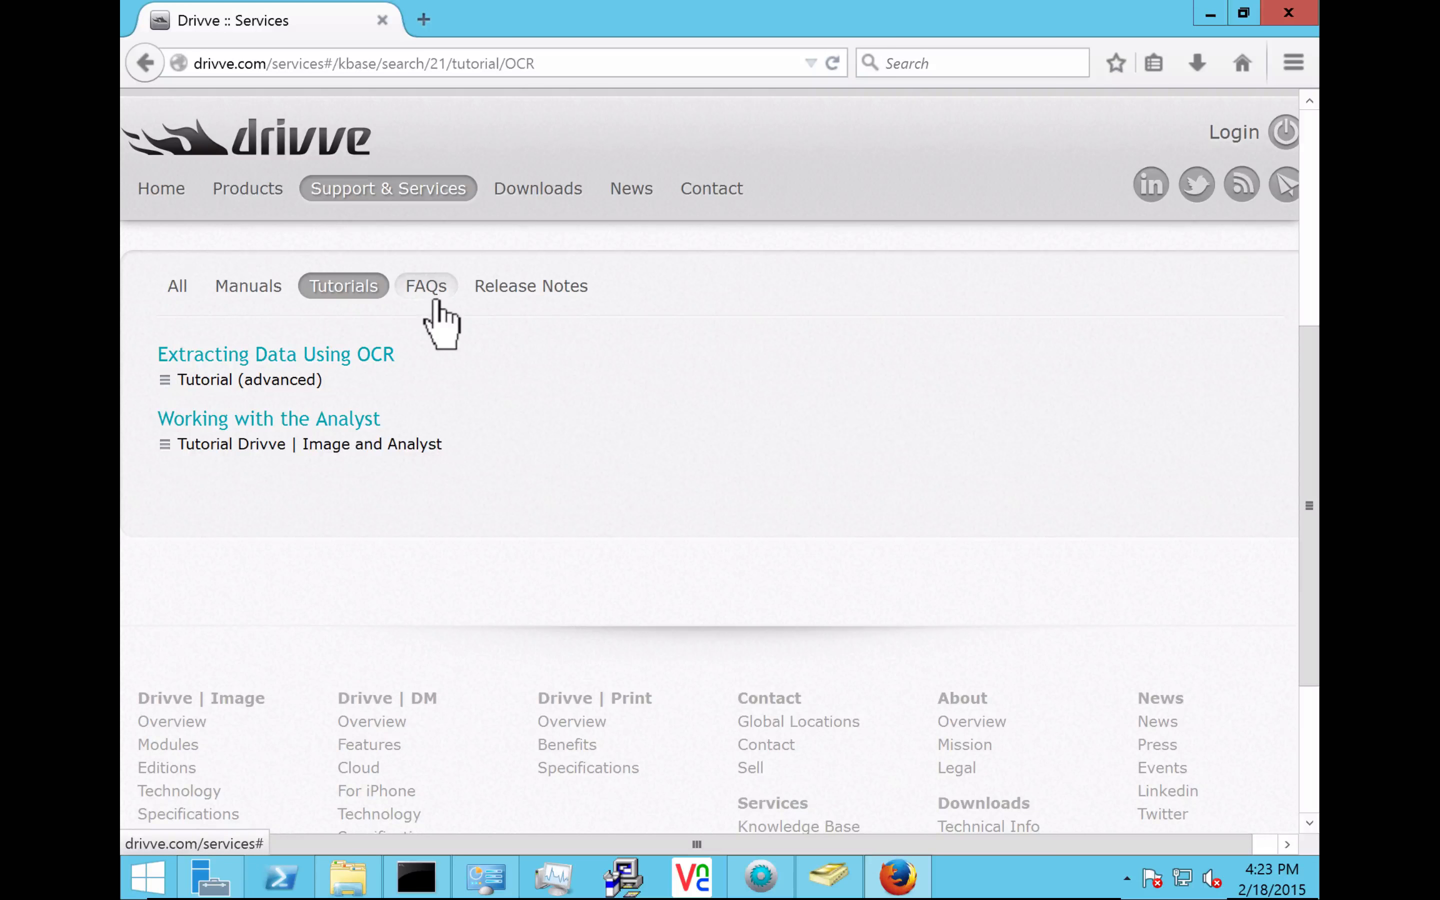
Step: View the Support Cases section of the site and open the Contact page with the global office locations
{"action": "scroll", "coordinate": [441, 322], "scroll_direction": "up", "scroll_amount": 2}
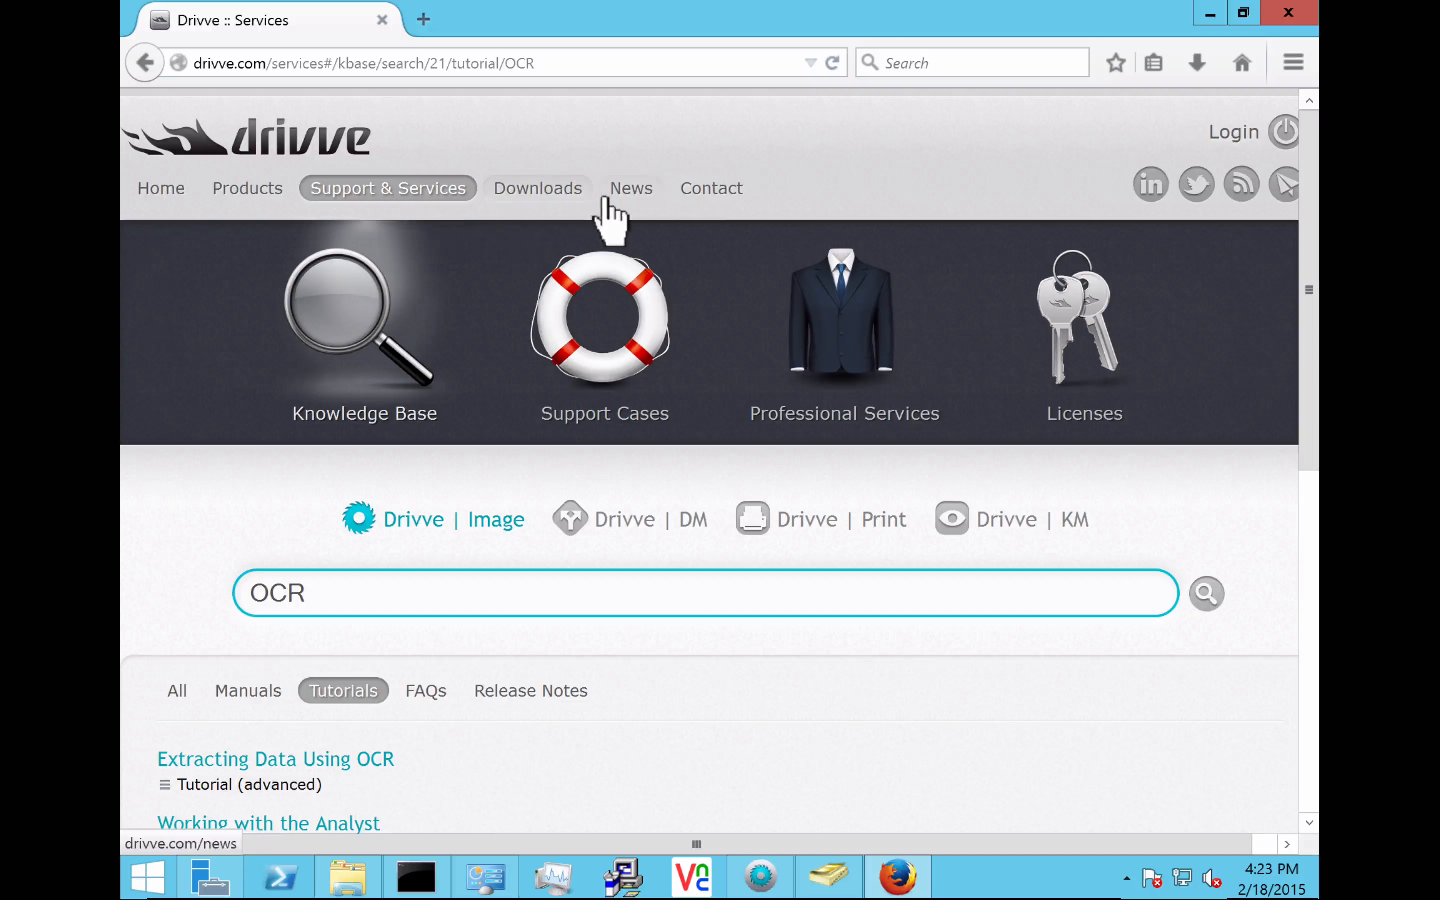
{"action": "left_click", "coordinate": [592, 336]}
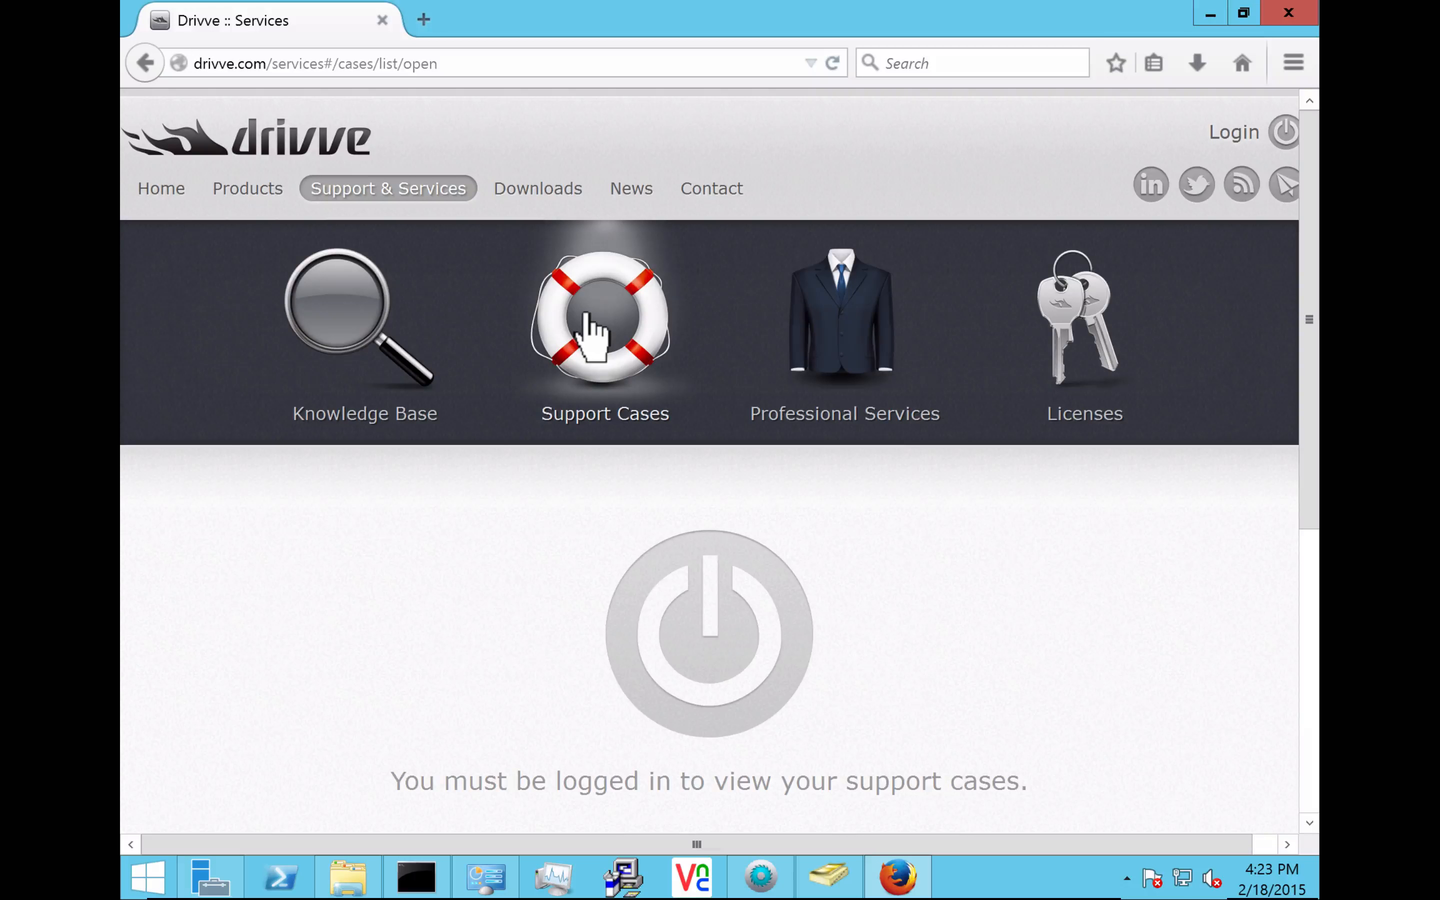
{"action": "left_click", "coordinate": [712, 188]}
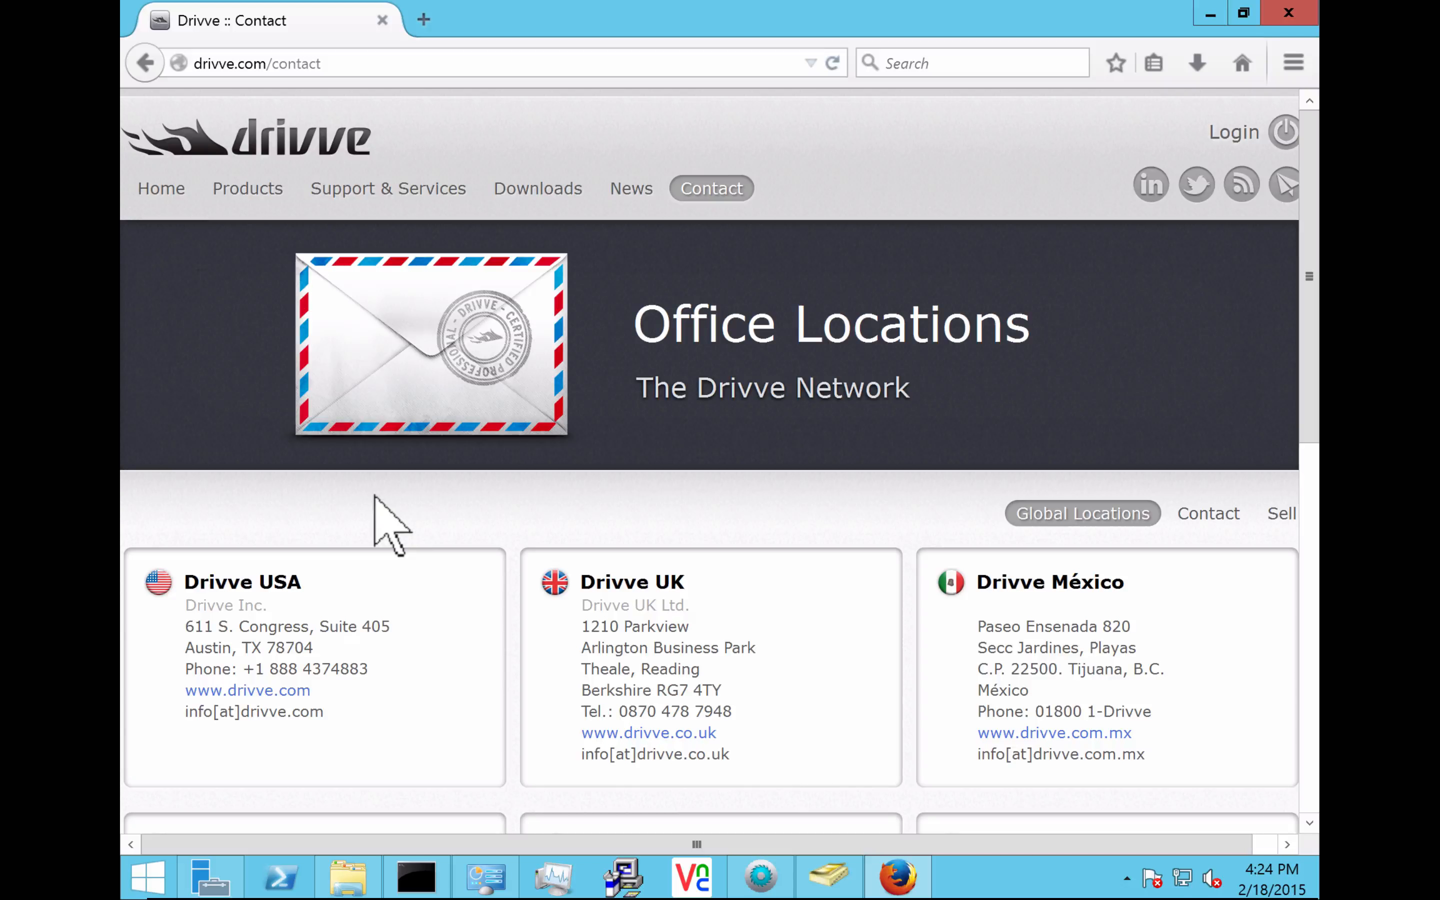
Step: Switch to Drivve Image, enable the debug log in the advanced global options, and save the configuration
{"action": "left_click", "coordinate": [760, 875]}
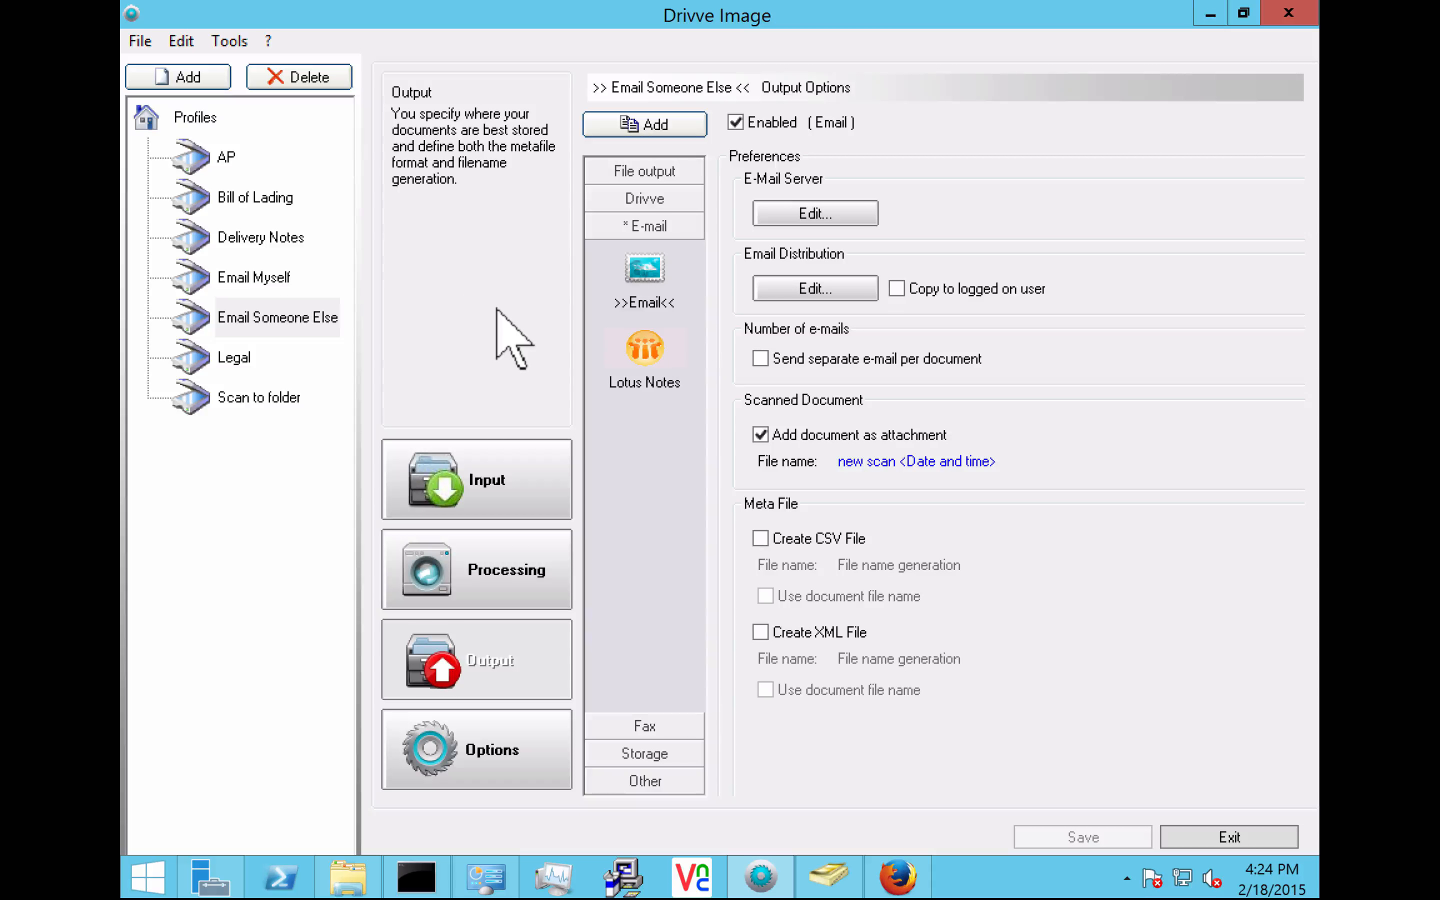
{"action": "left_click", "coordinate": [230, 41]}
{"action": "left_click", "coordinate": [305, 235]}
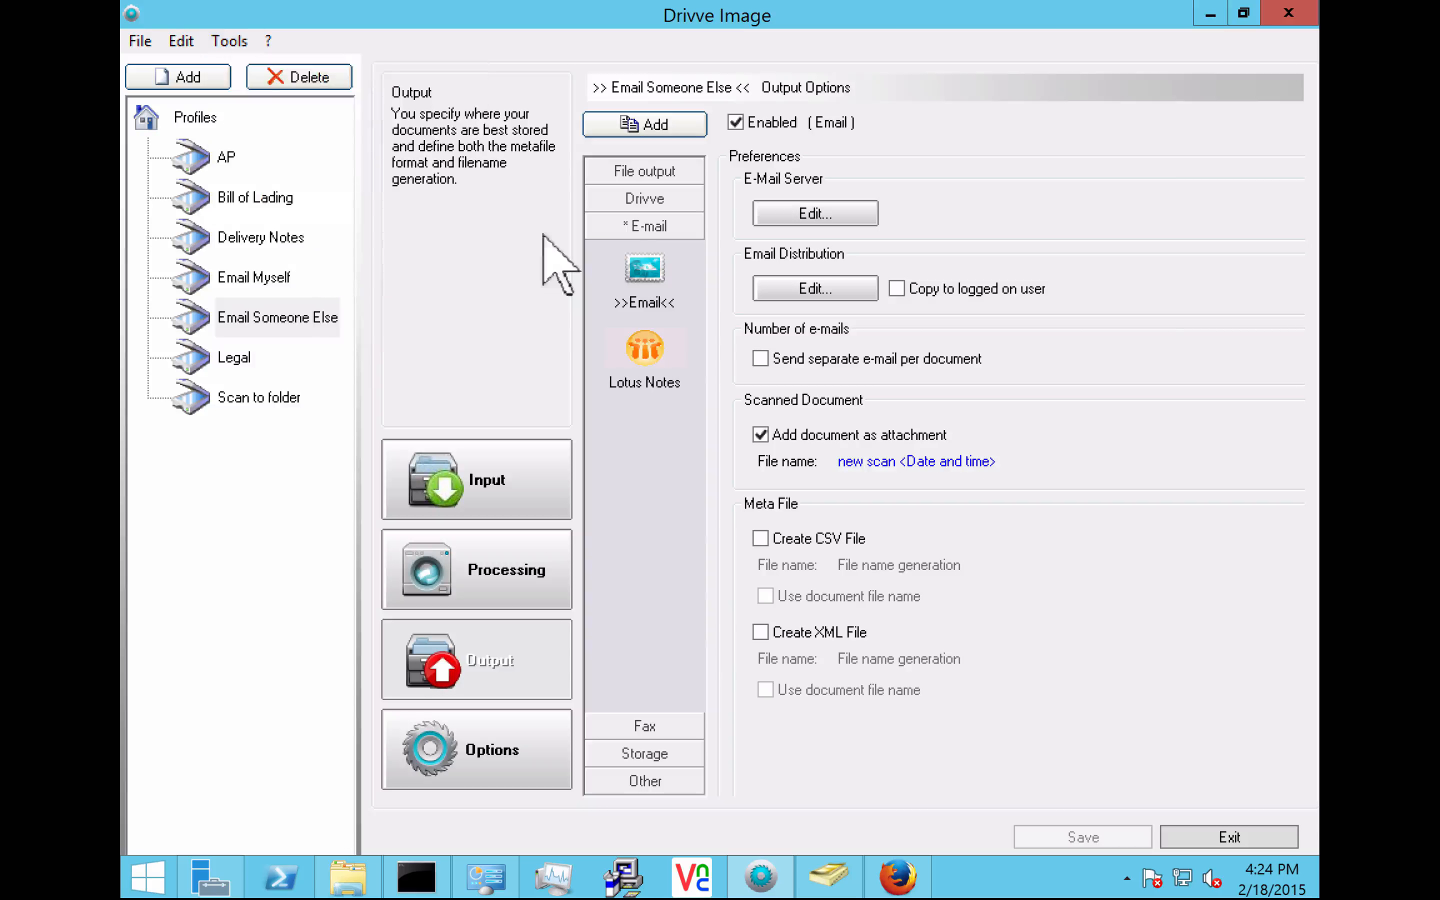
{"action": "left_click", "coordinate": [589, 159]}
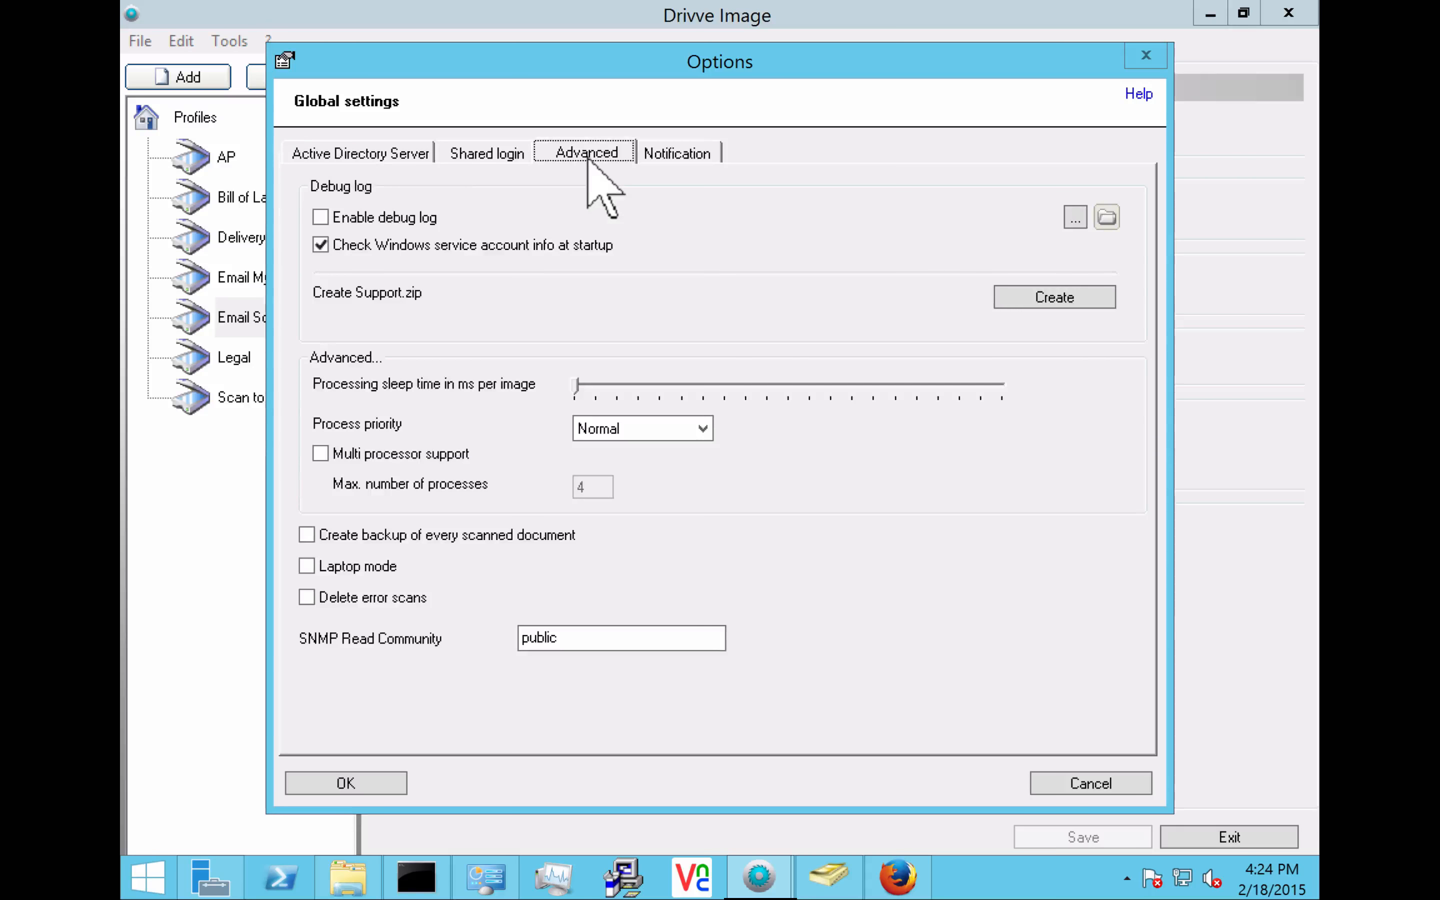
{"action": "left_click", "coordinate": [320, 218]}
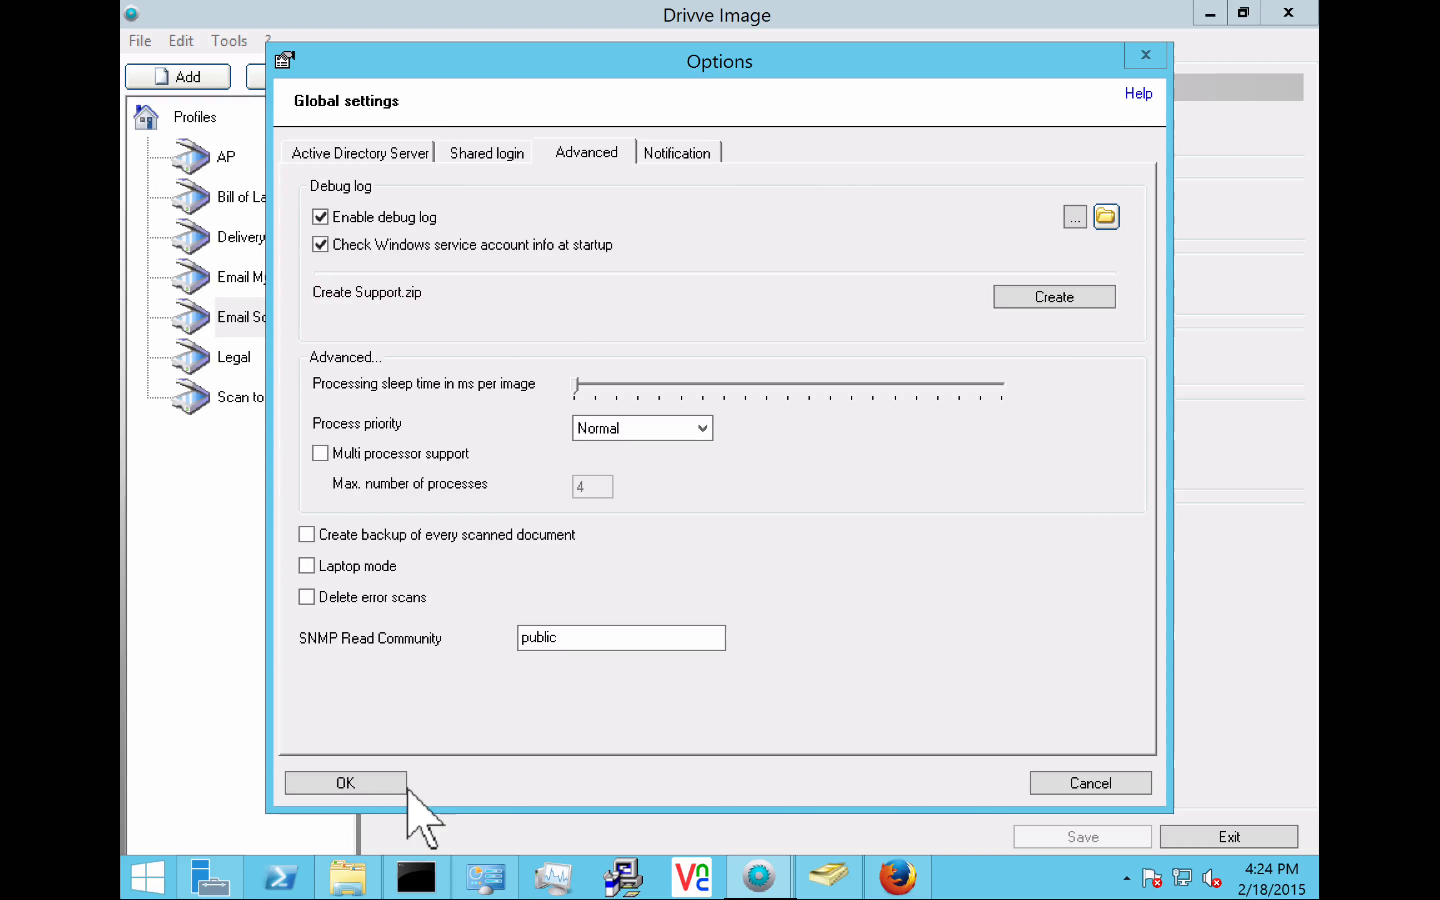
{"action": "left_click", "coordinate": [309, 785]}
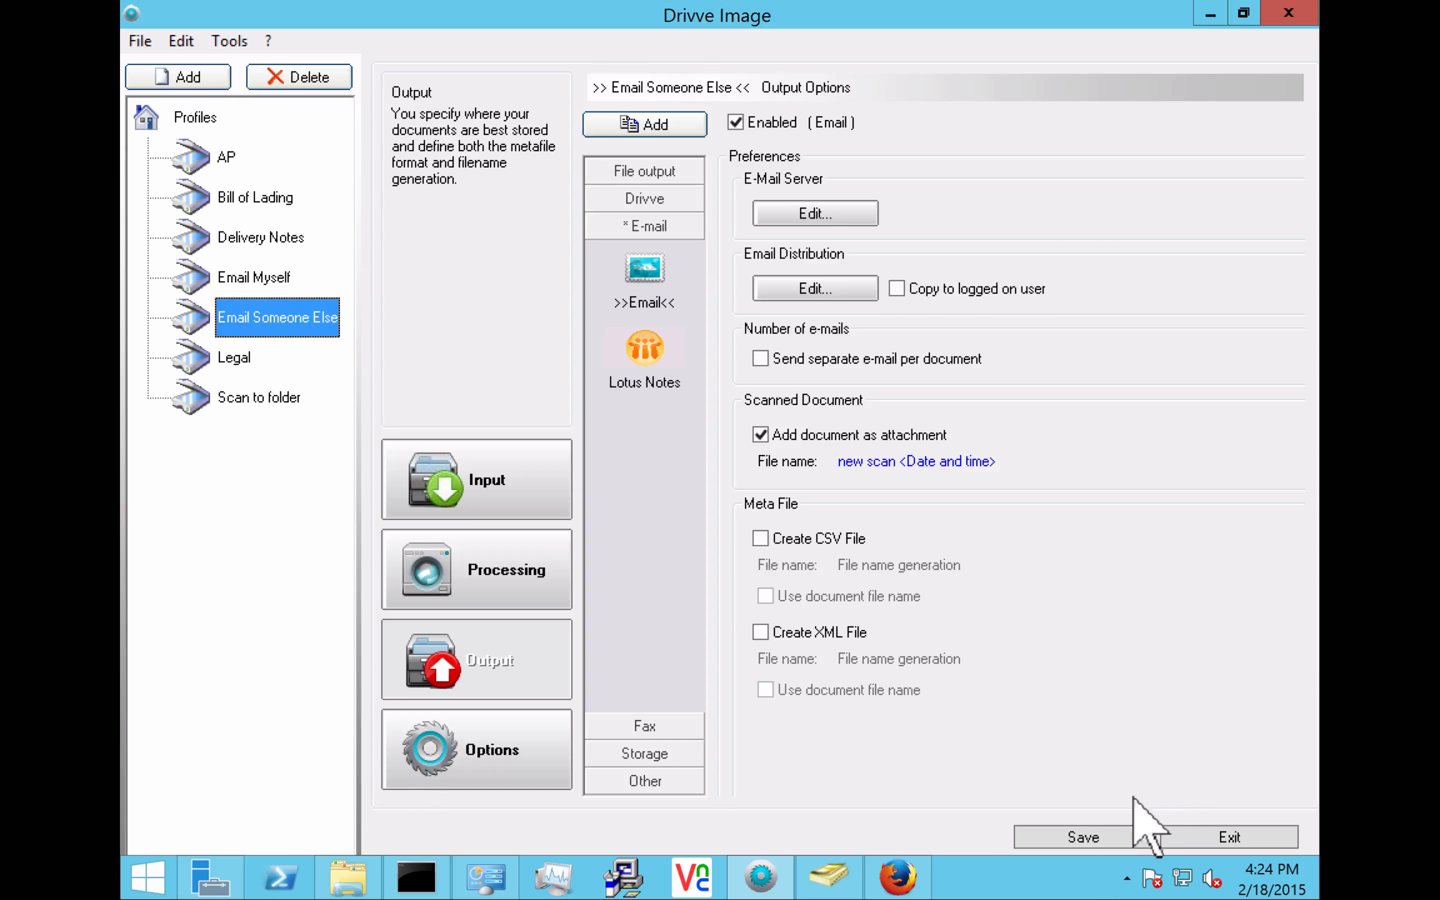
{"action": "left_click", "coordinate": [1068, 834]}
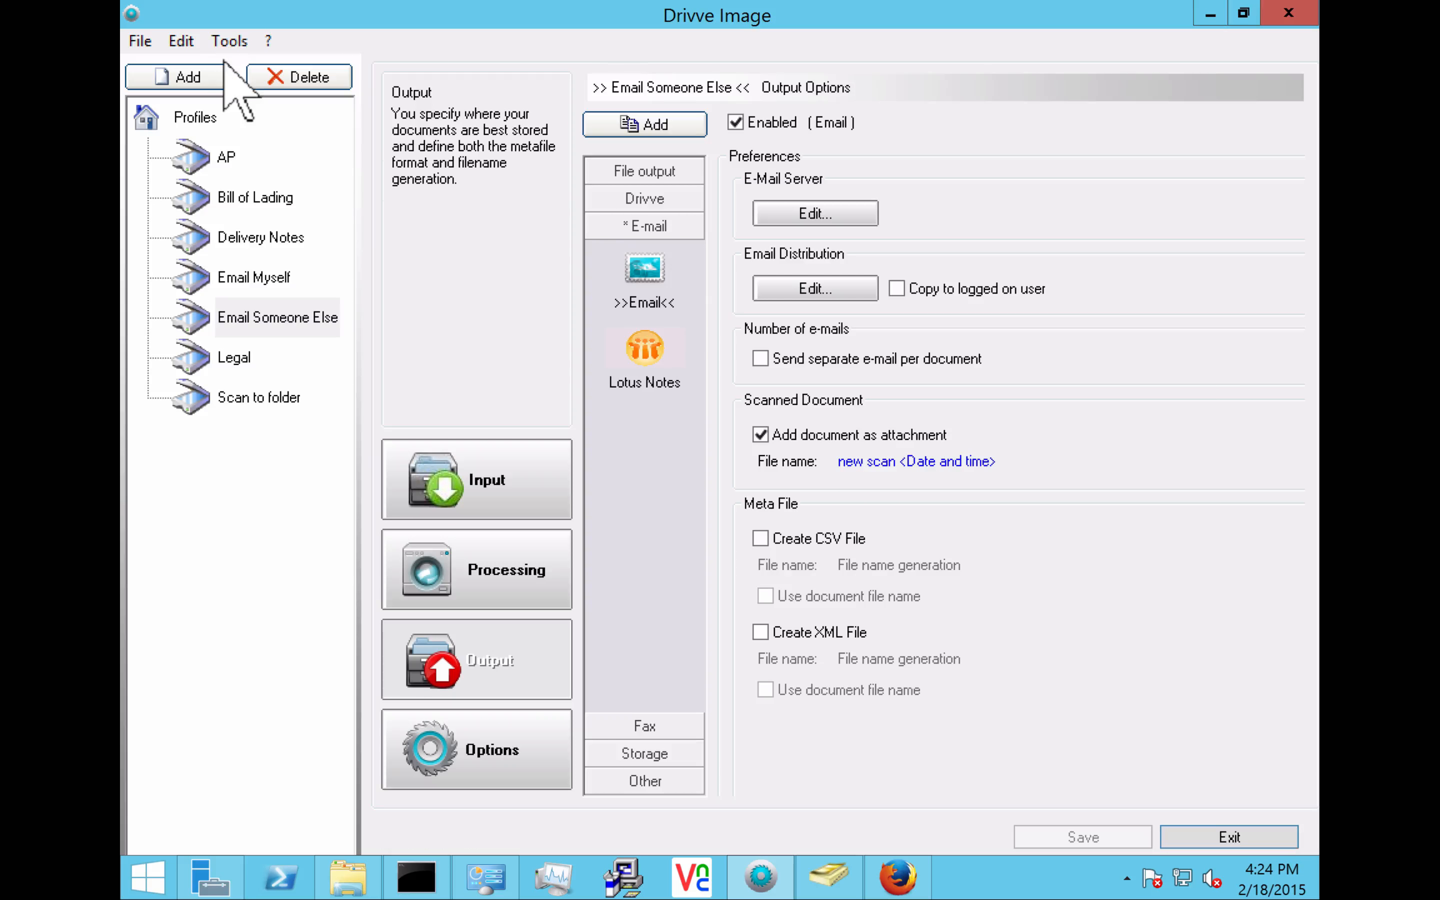
Step: Create the Support.zip file from the advanced global options
{"action": "left_click", "coordinate": [228, 41]}
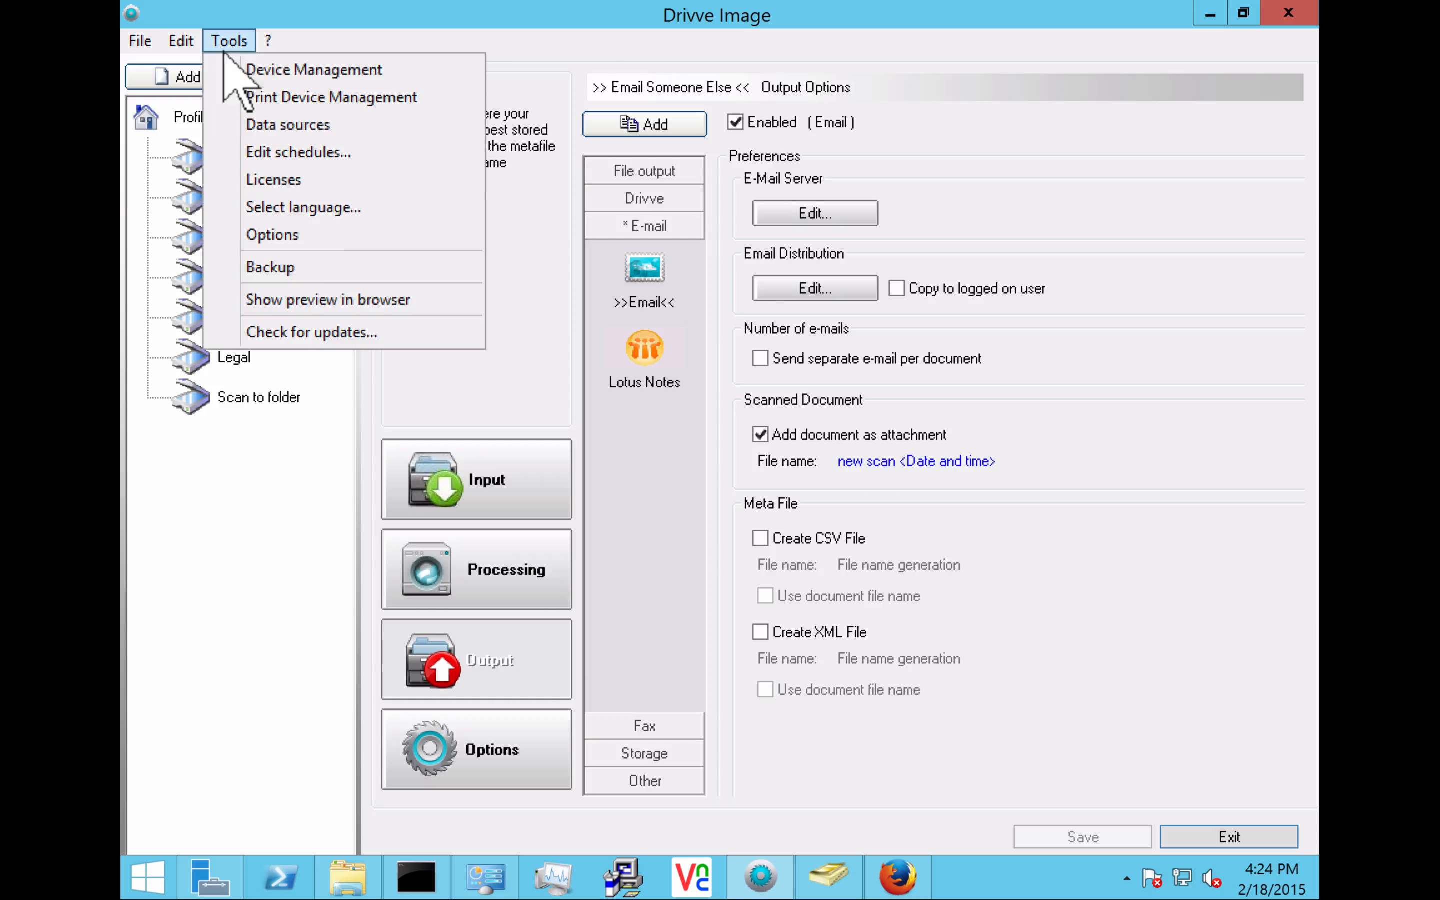
{"action": "left_click", "coordinate": [279, 237]}
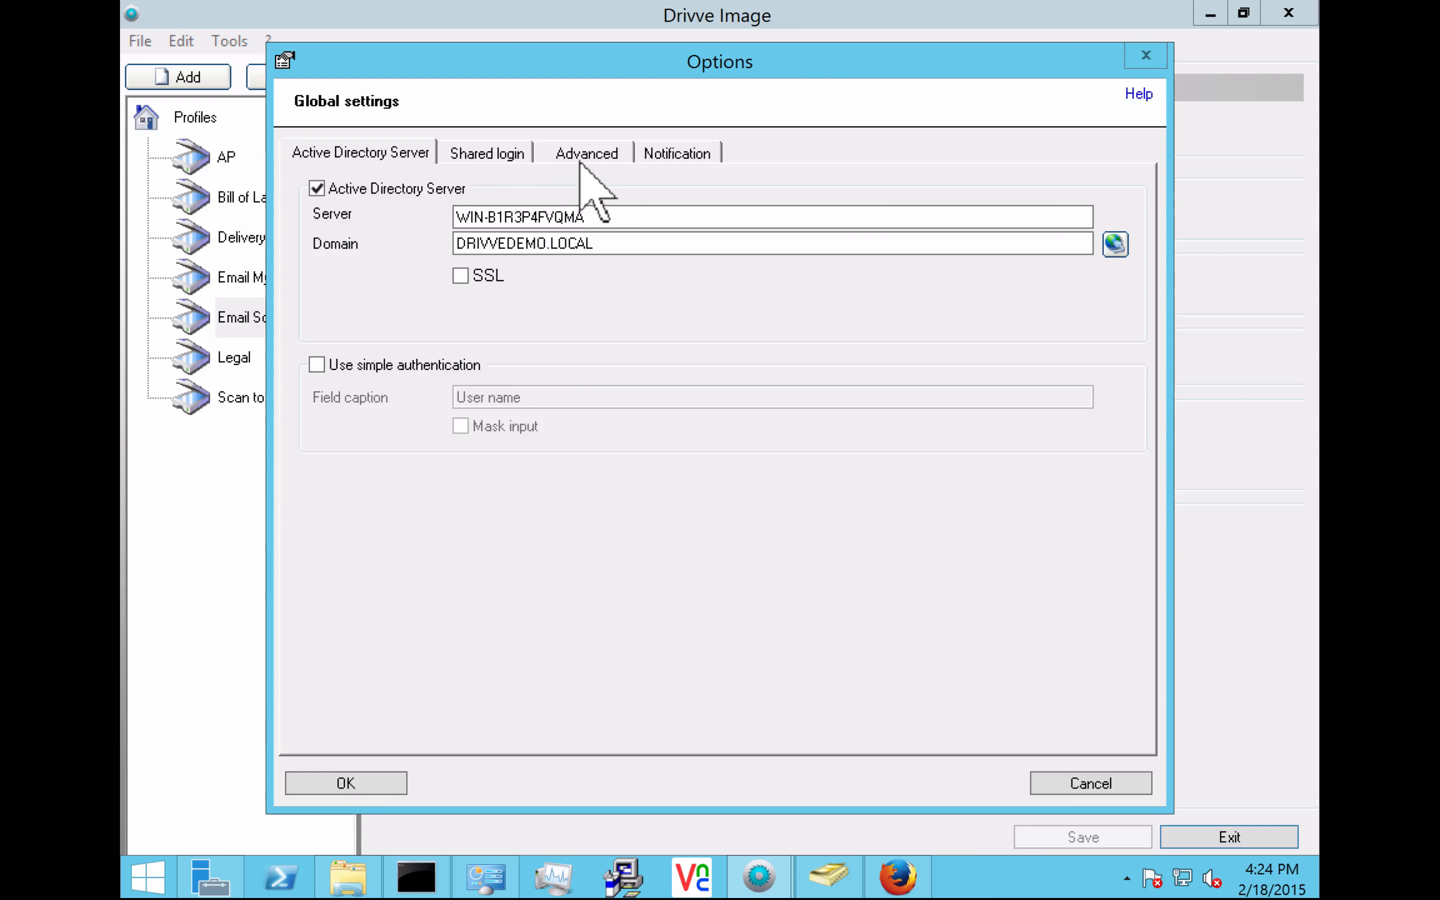
{"action": "left_click", "coordinate": [581, 156]}
{"action": "left_click", "coordinate": [1069, 303]}
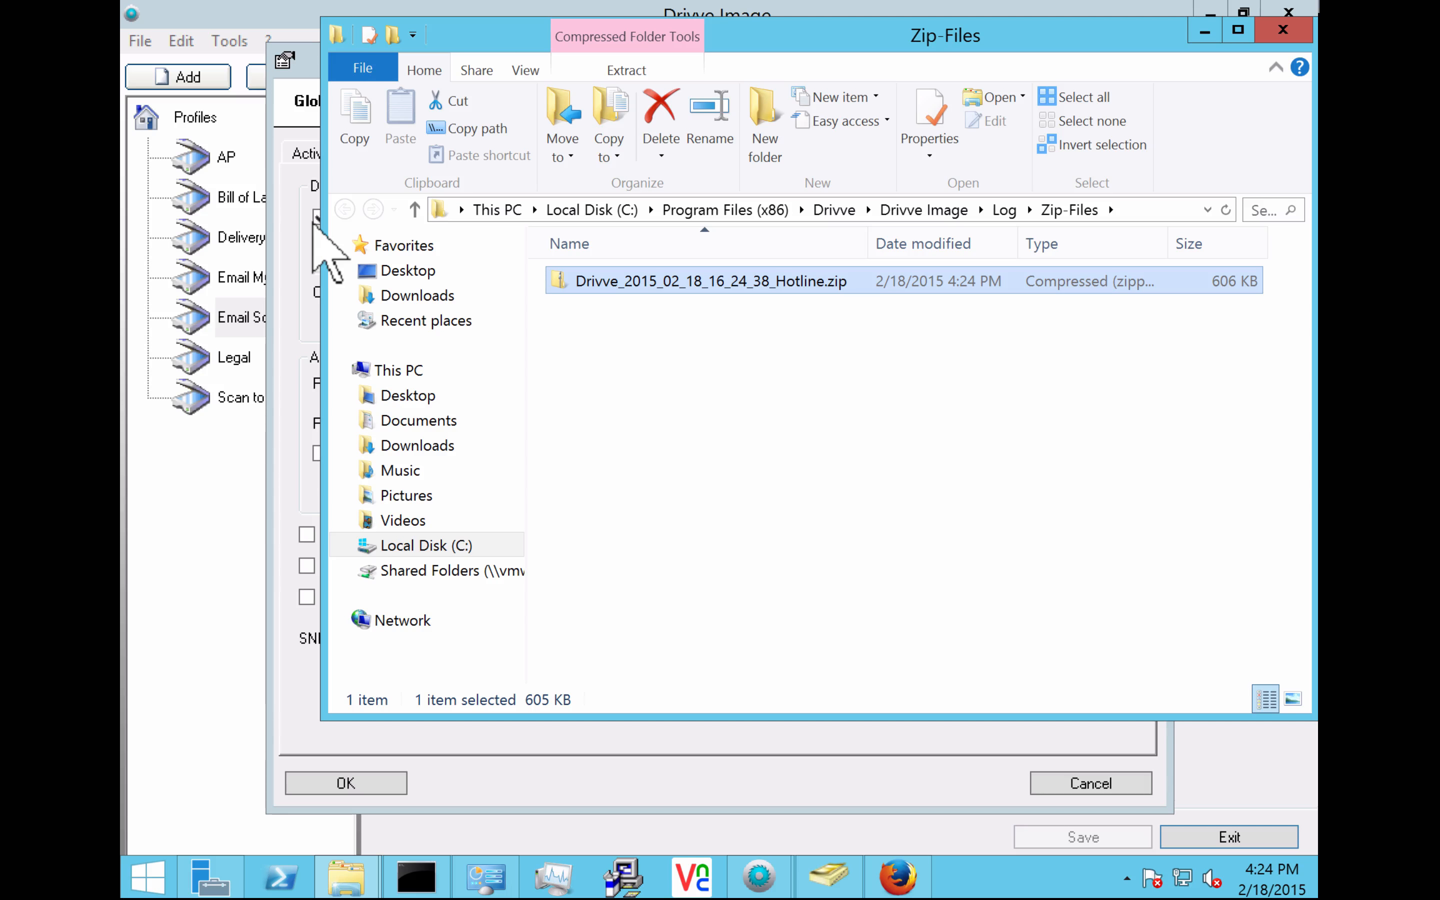
Step: Return to the global options, disable the debug log, and save the configuration
{"action": "left_click", "coordinate": [295, 232]}
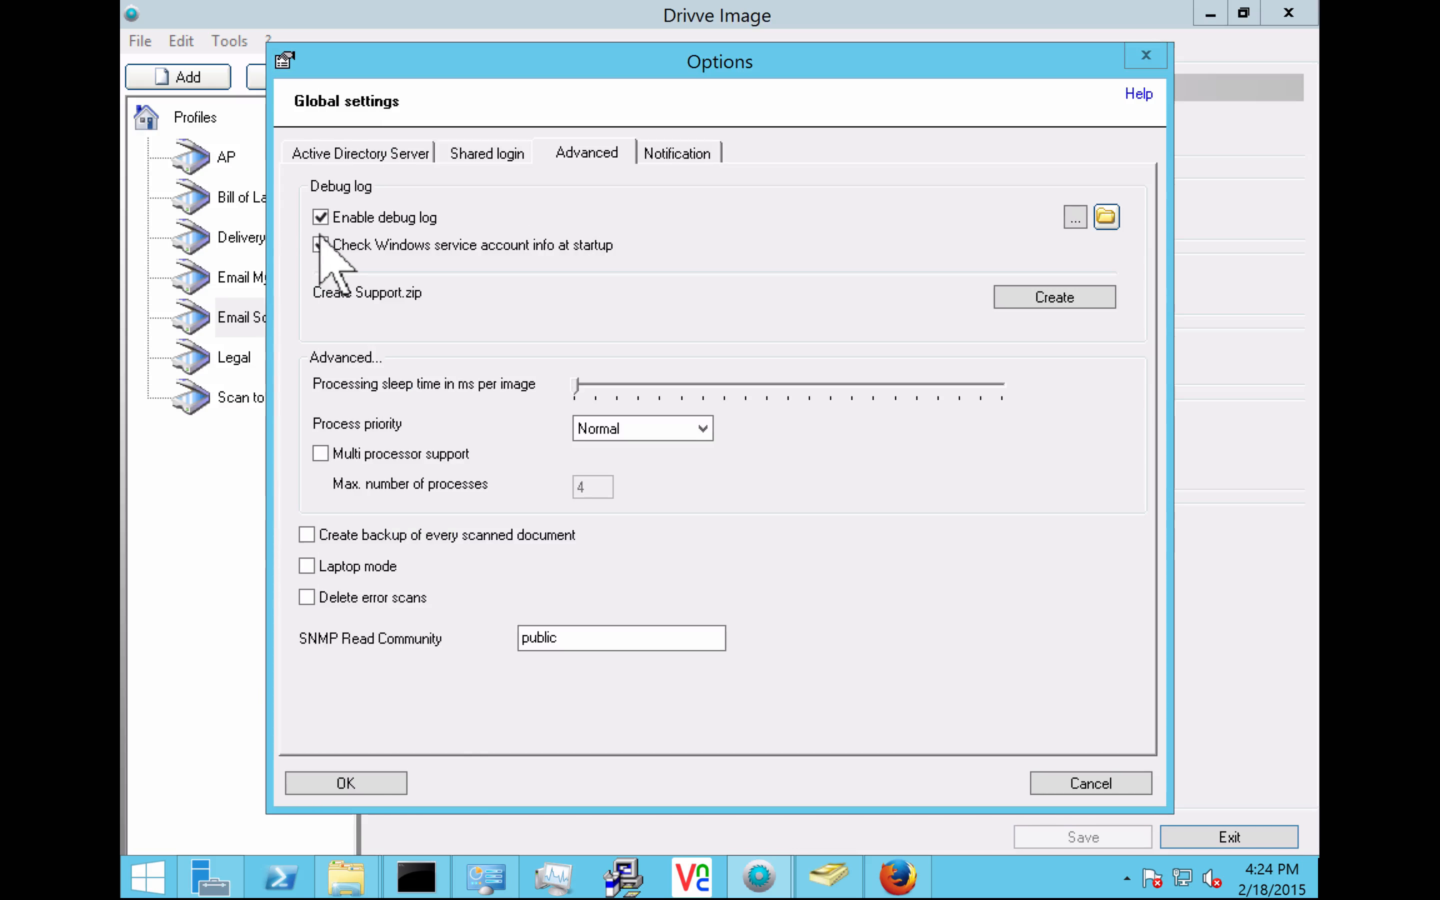
{"action": "left_click", "coordinate": [319, 219]}
{"action": "left_click", "coordinate": [369, 790]}
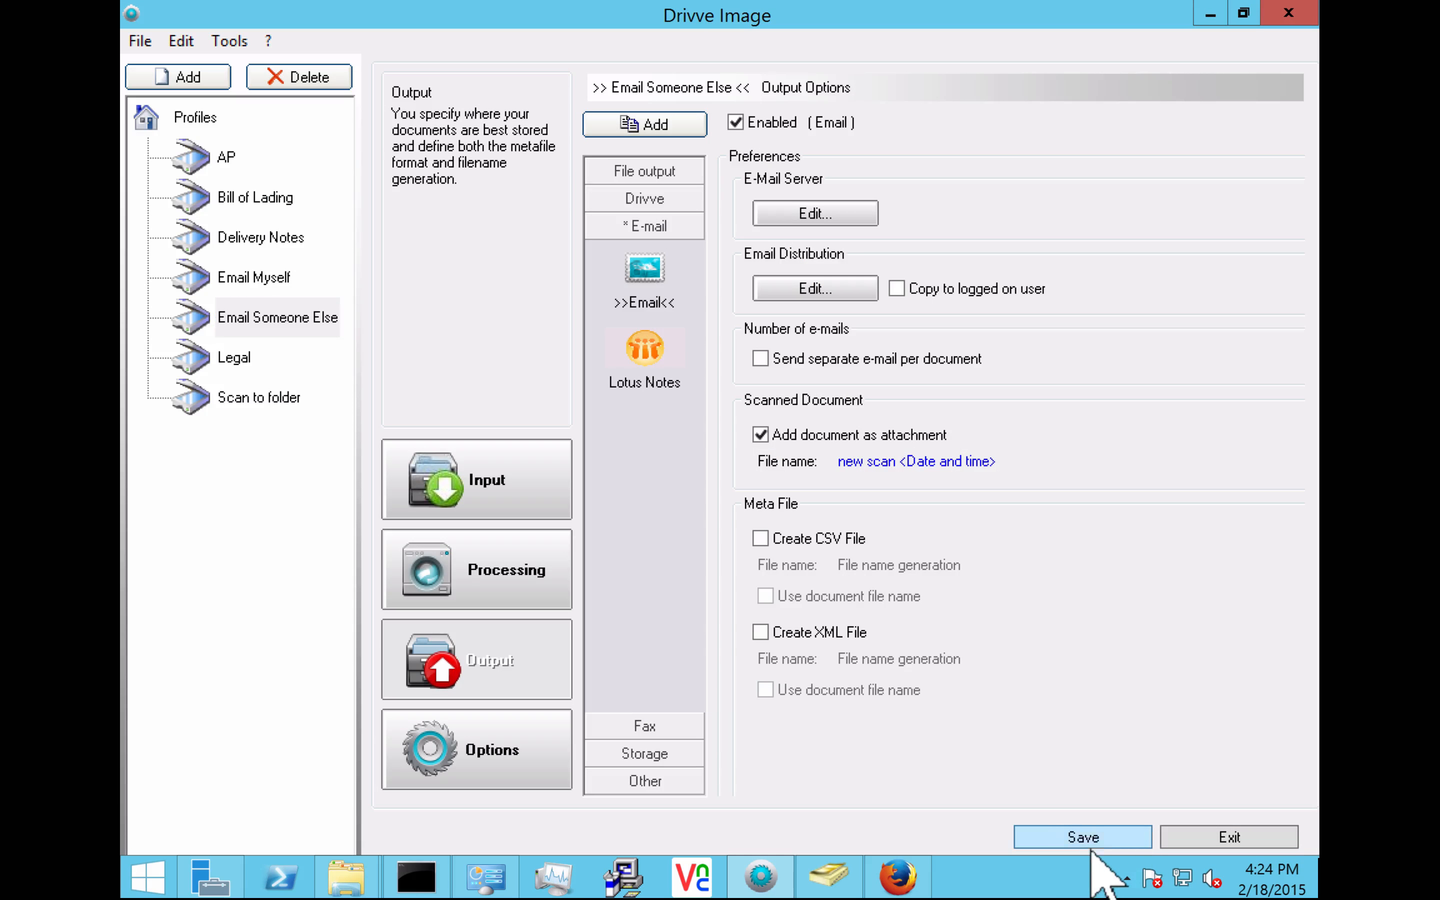
{"action": "left_click", "coordinate": [1086, 837]}
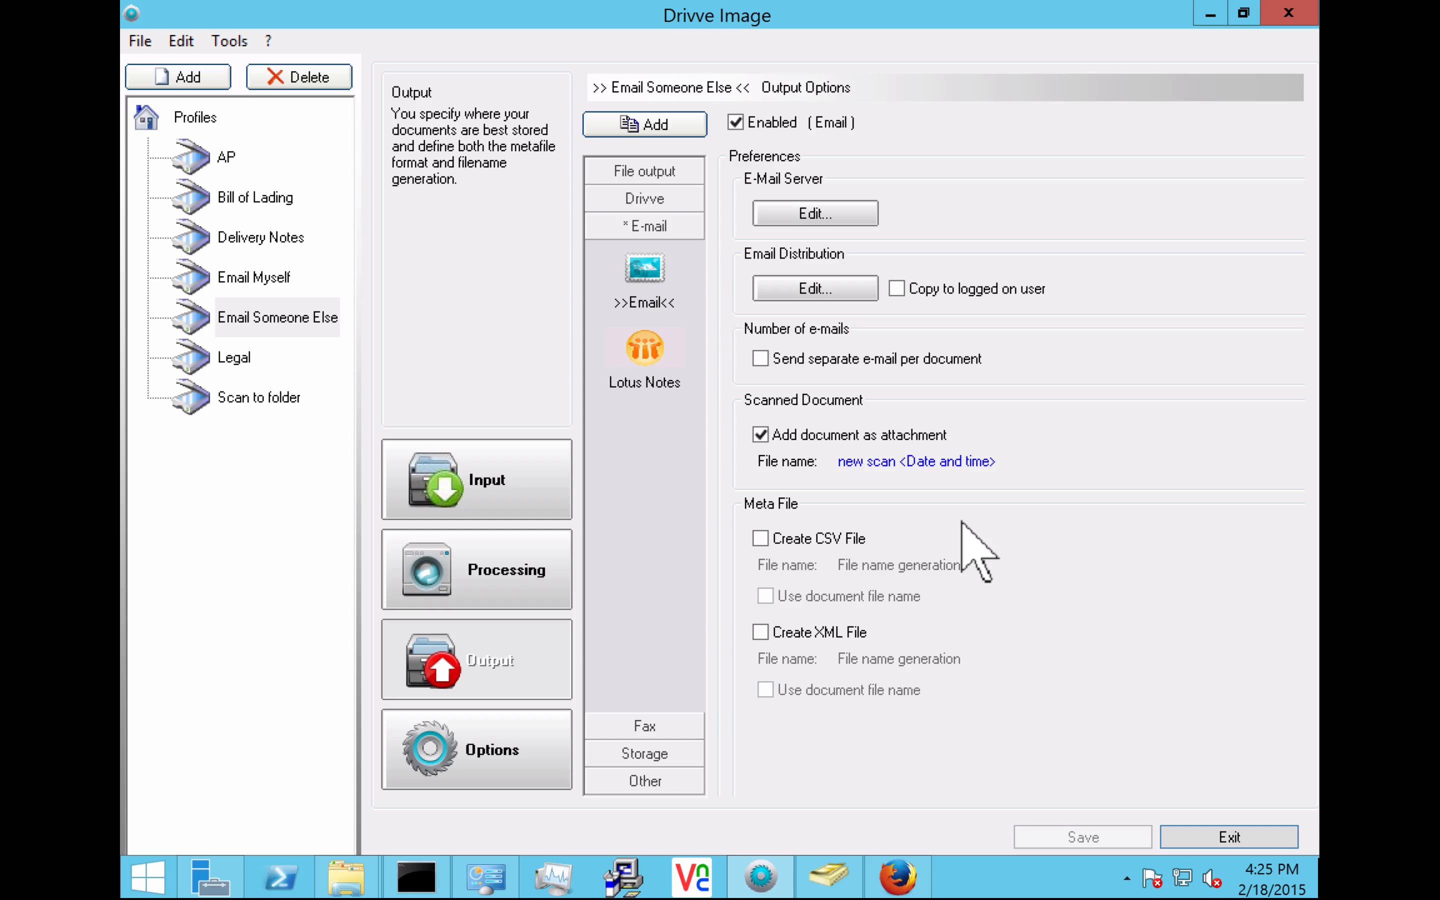
Step: Examine the hidden notification-area icons and close their display
{"action": "left_click", "coordinate": [1126, 877]}
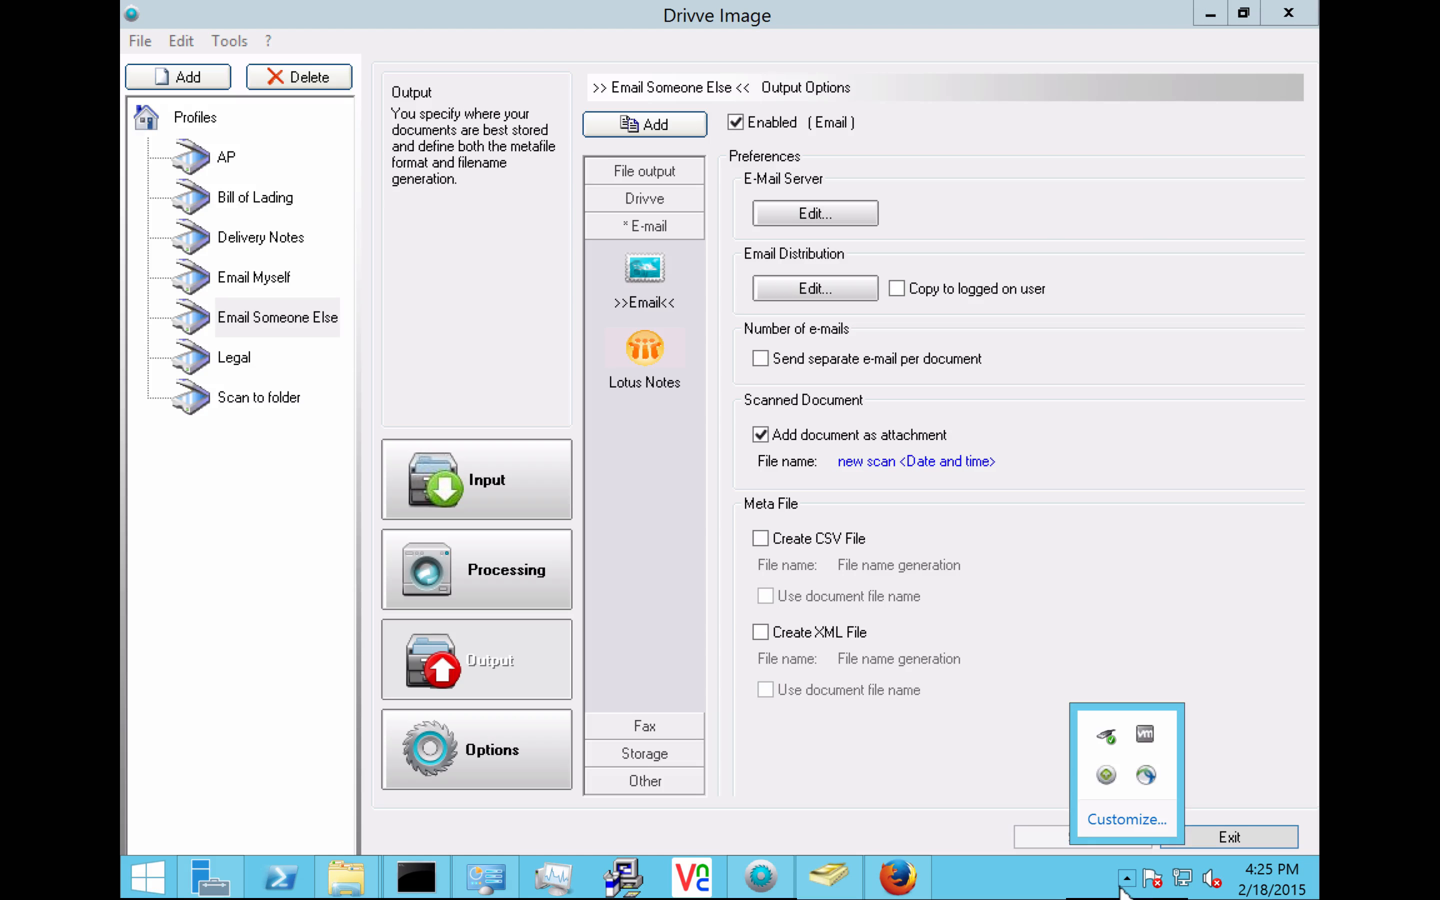
{"action": "left_click", "coordinate": [945, 778]}
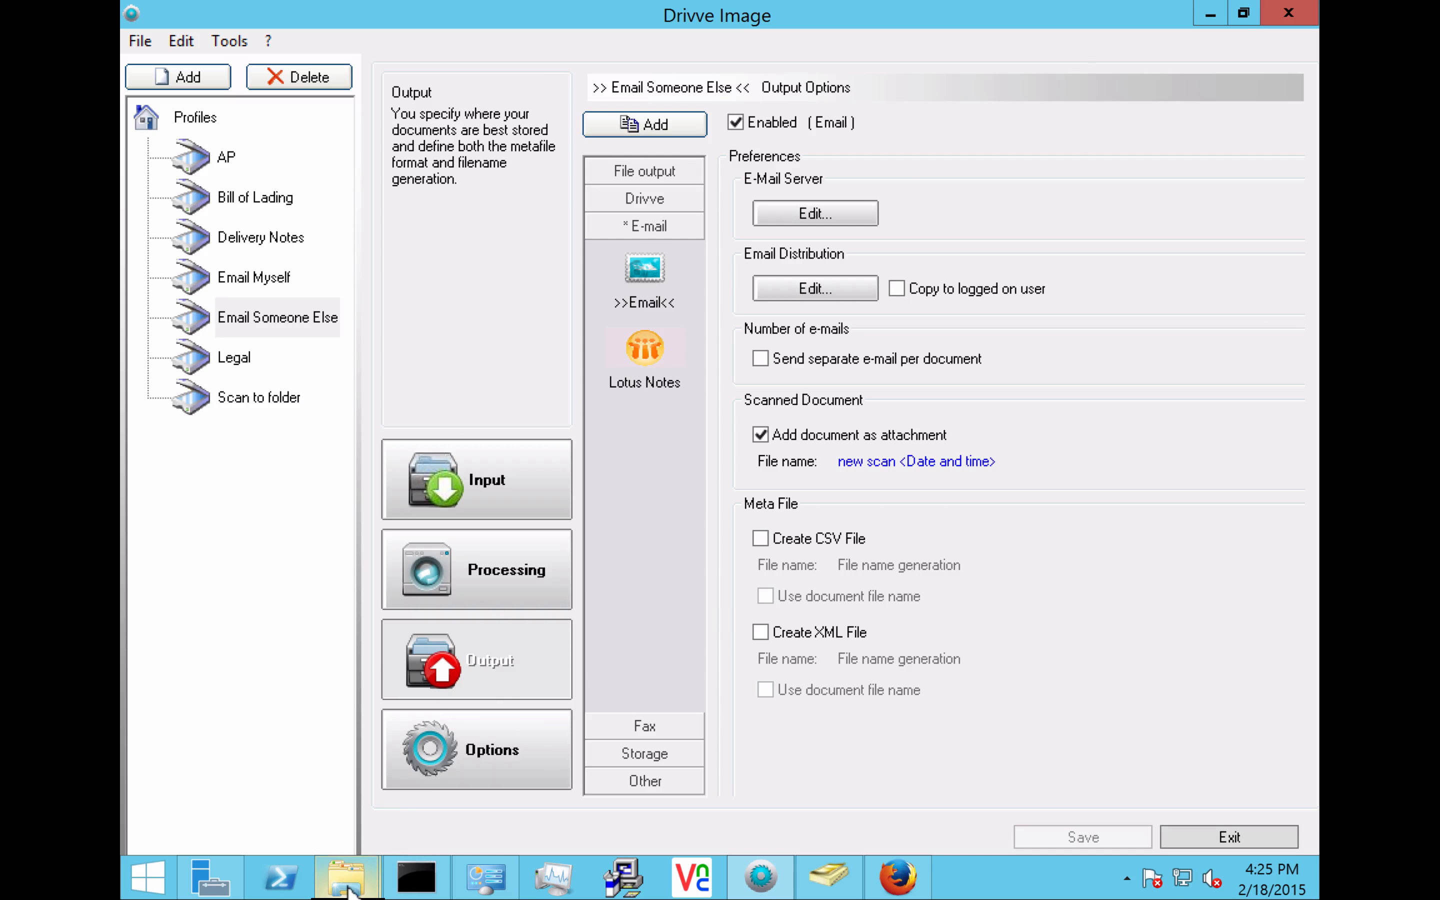
Step: Find IIS-Configuration through Windows search, run it as administrator to view its service installation settings, and cancel the setup
{"action": "left_click", "coordinate": [156, 882]}
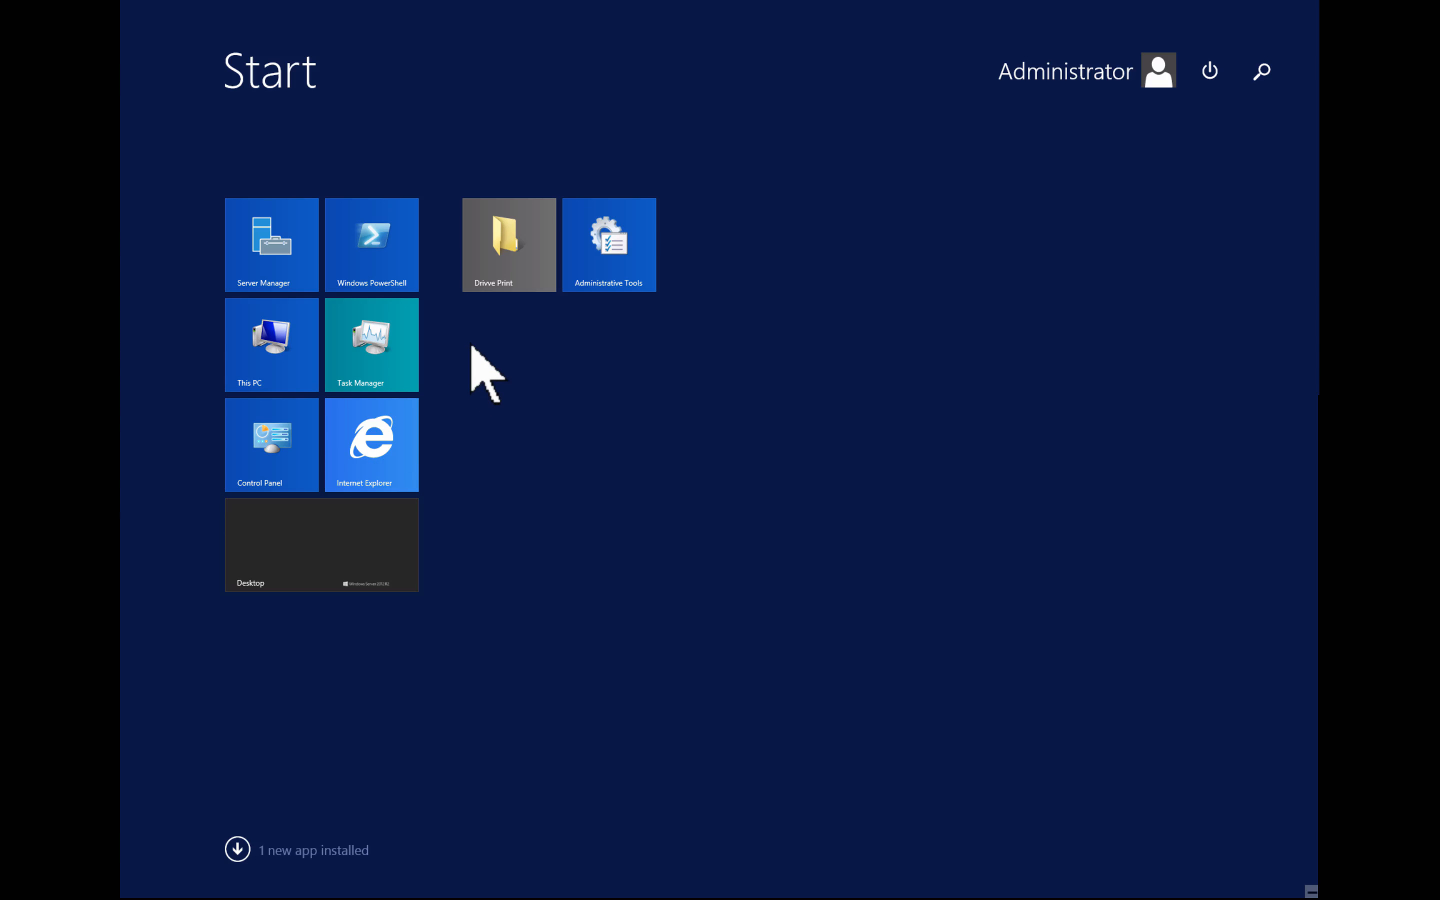
{"action": "left_click", "coordinate": [1240, 90]}
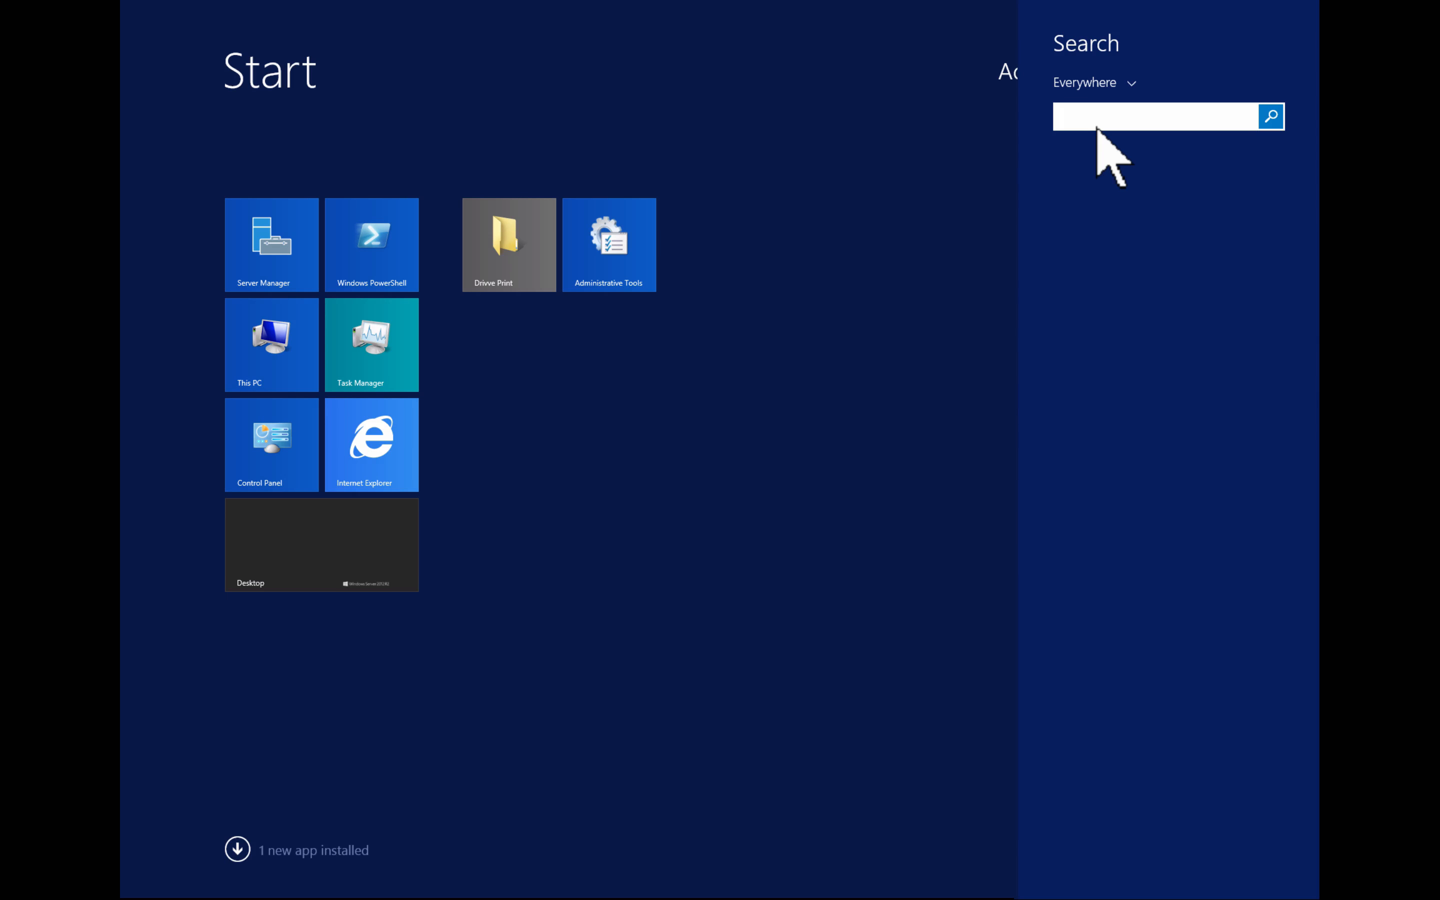
{"action": "type", "text": "IIS-Configuration"}
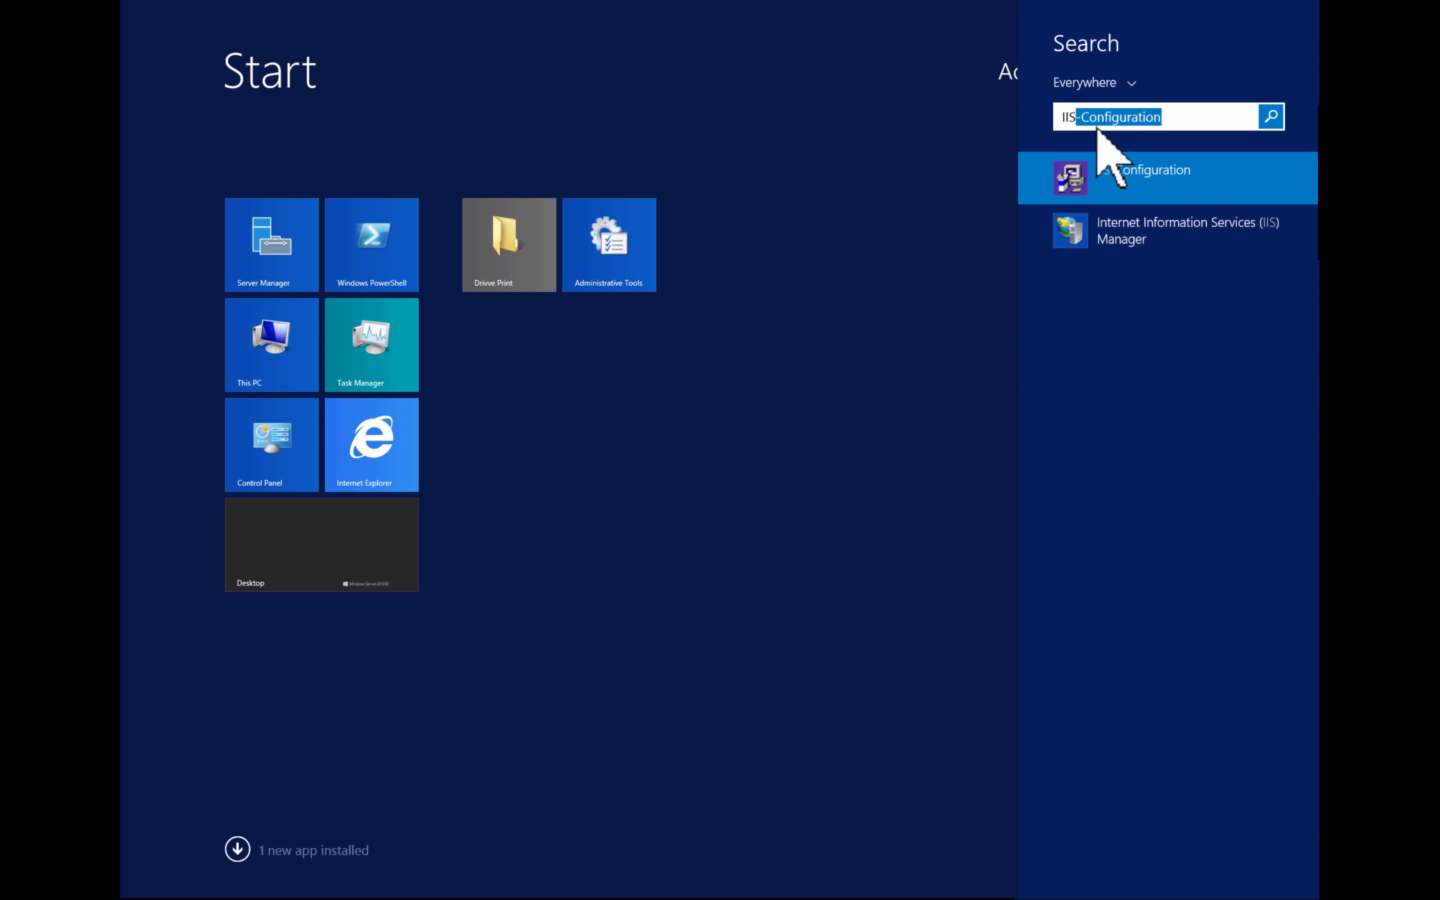
{"action": "right_click", "coordinate": [1147, 184]}
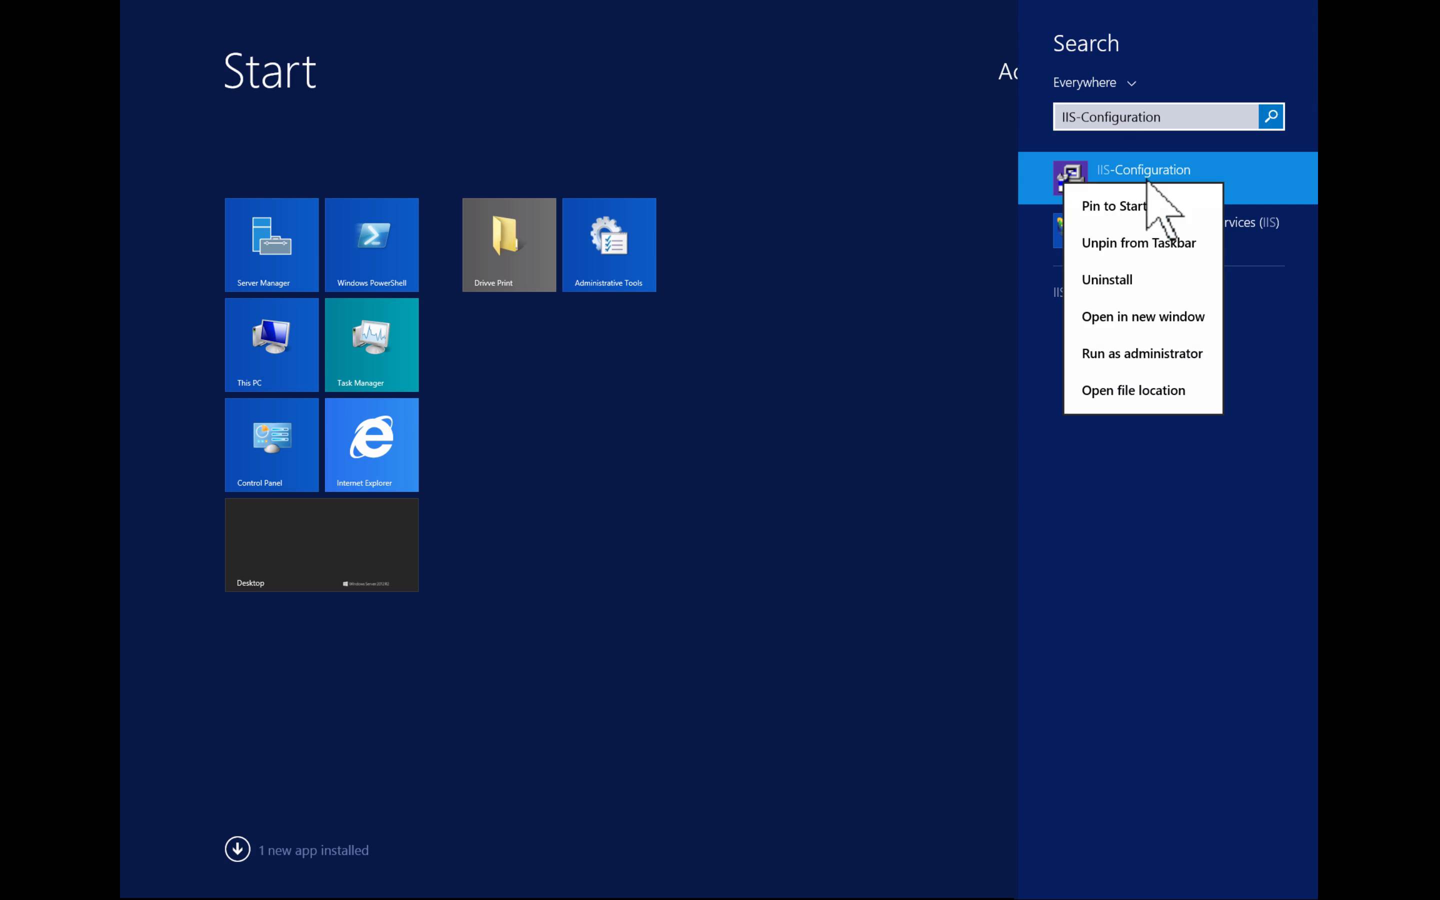
{"action": "left_click", "coordinate": [1105, 364]}
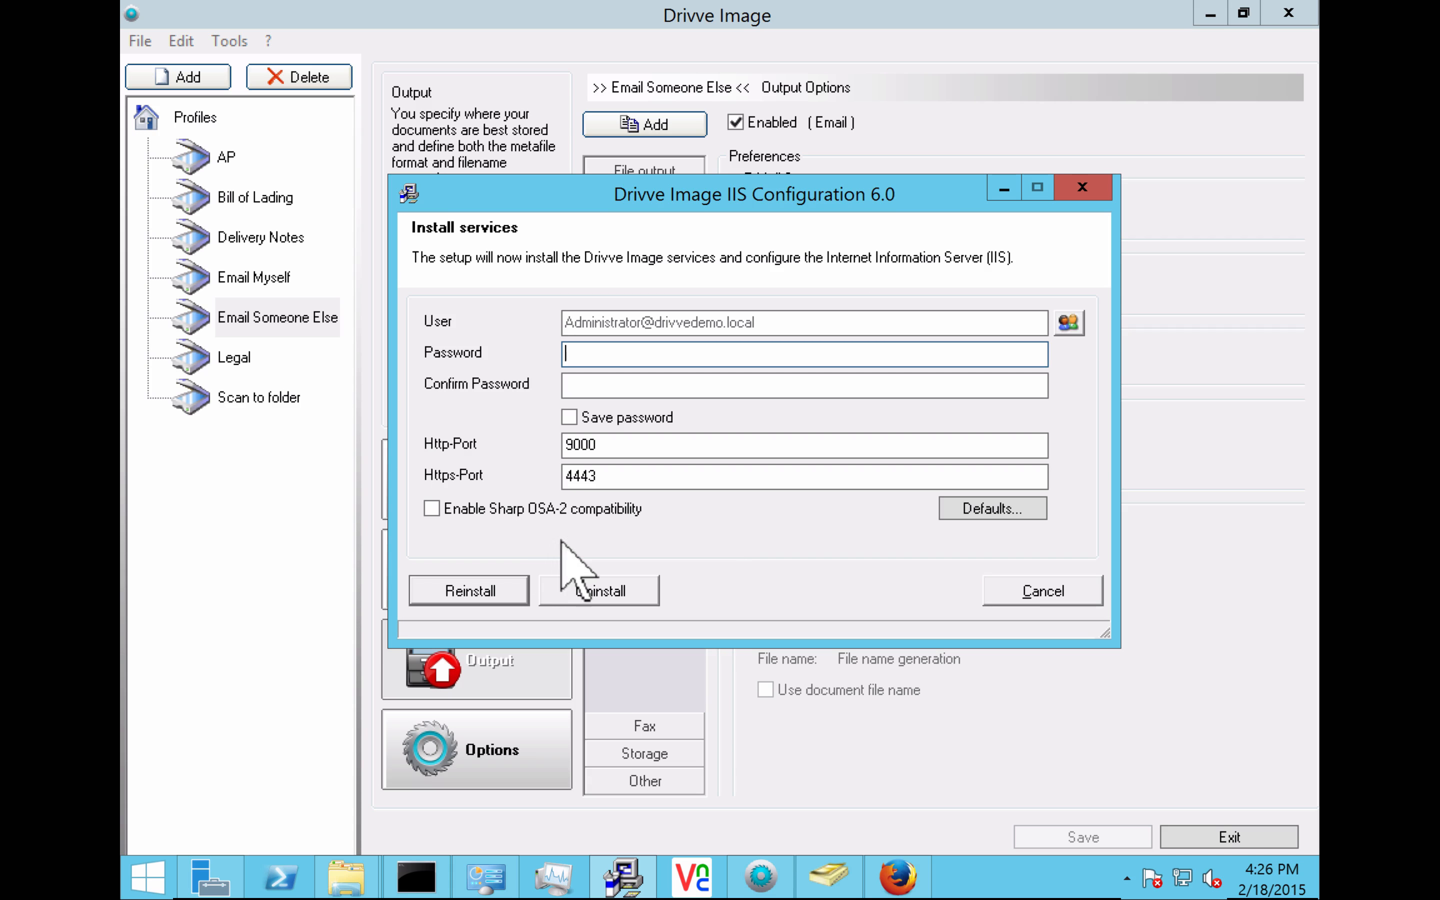
{"action": "left_click", "coordinate": [1019, 591]}
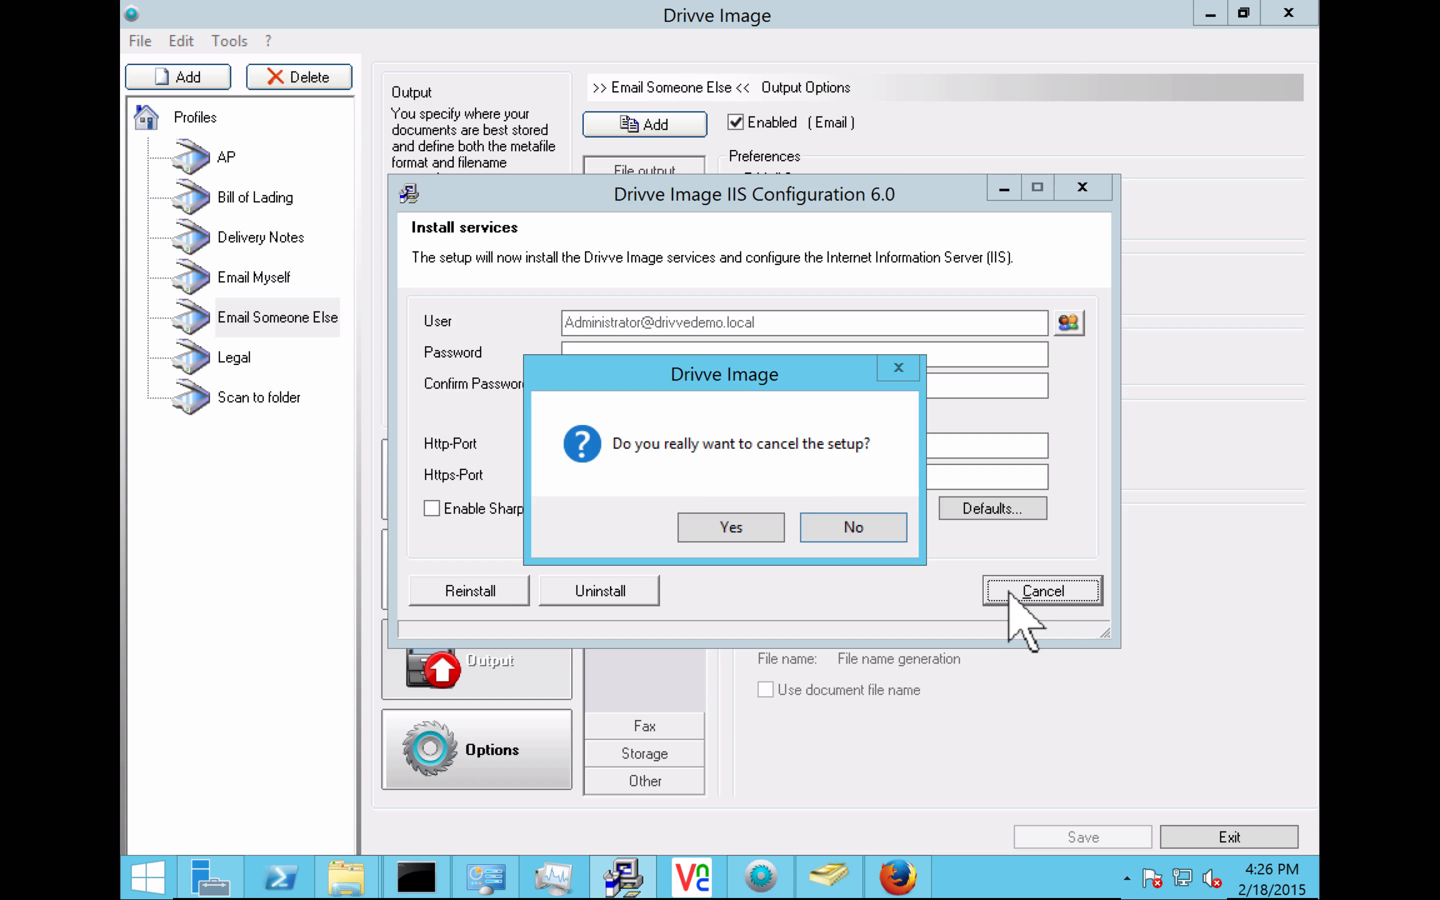
{"action": "left_click", "coordinate": [756, 535]}
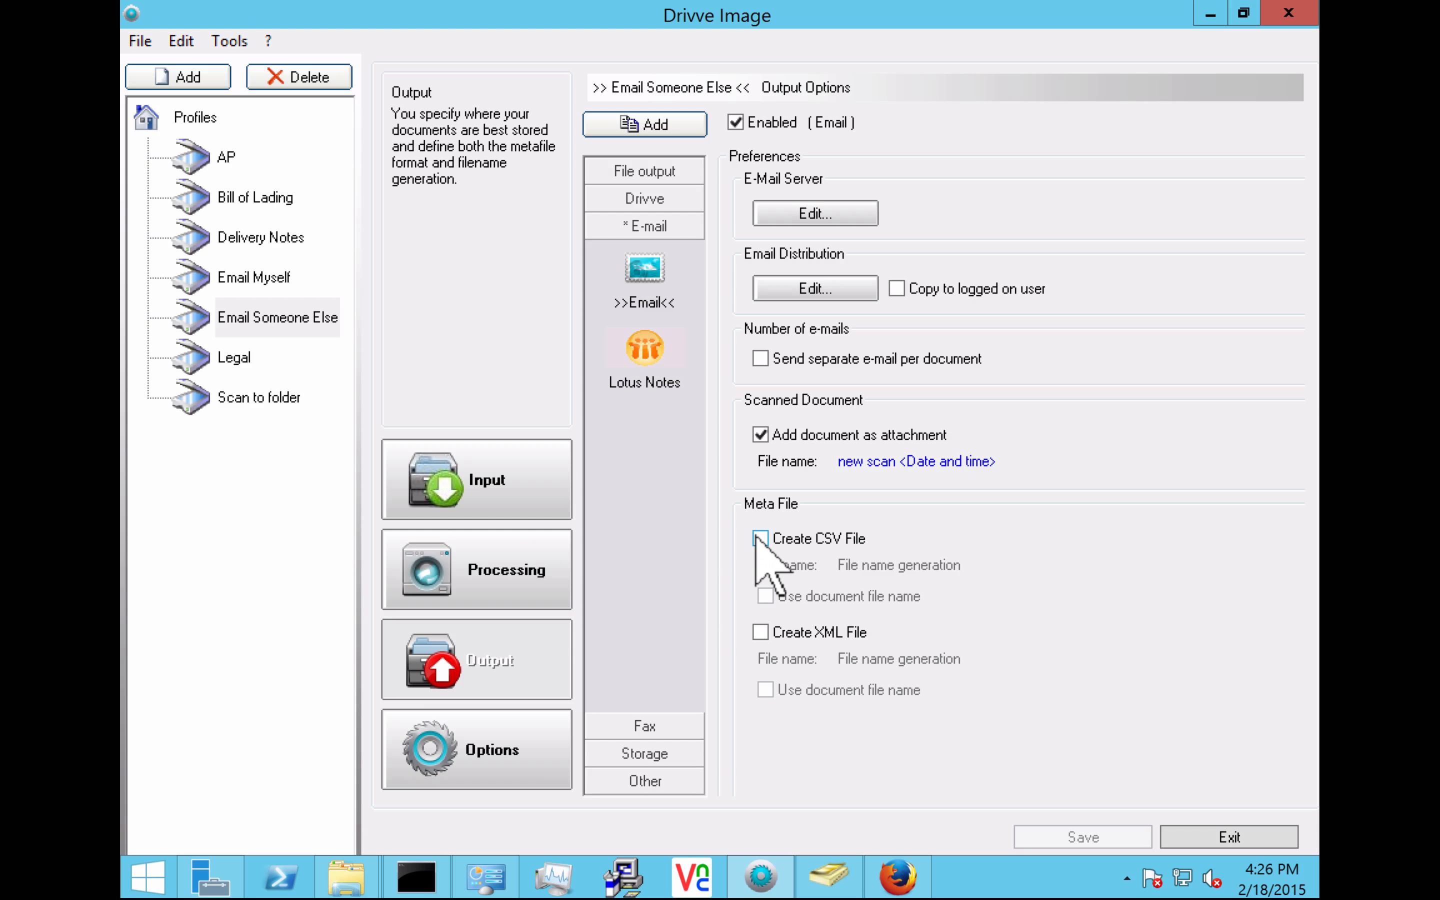
Step: Bring up the Zip-Files folder window, go up to the Drivve Image program folder, and maximize the window
{"action": "left_click", "coordinate": [348, 875]}
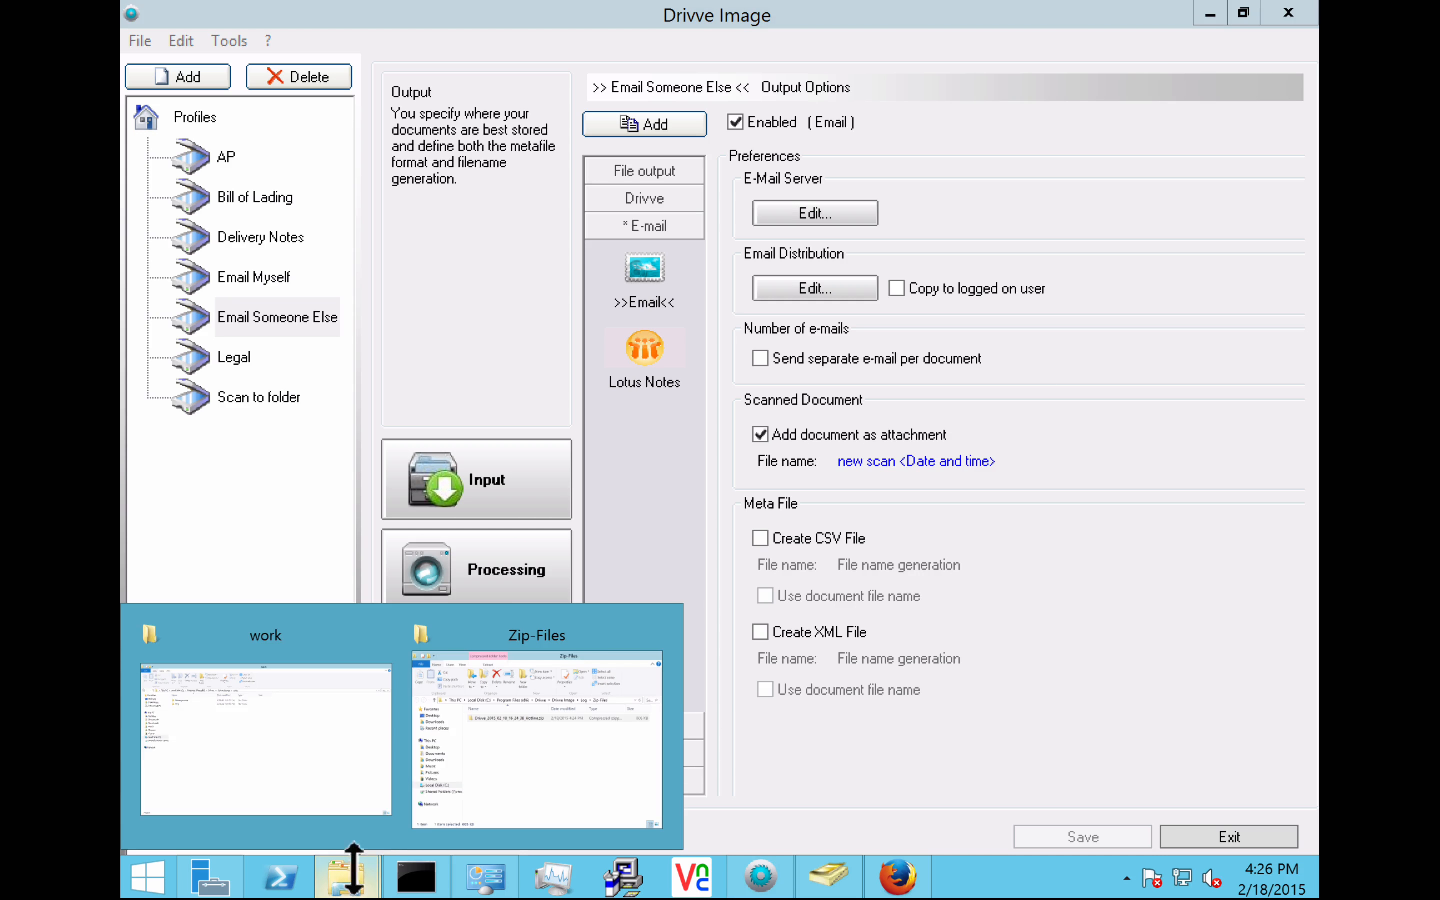
{"action": "left_click", "coordinate": [473, 756]}
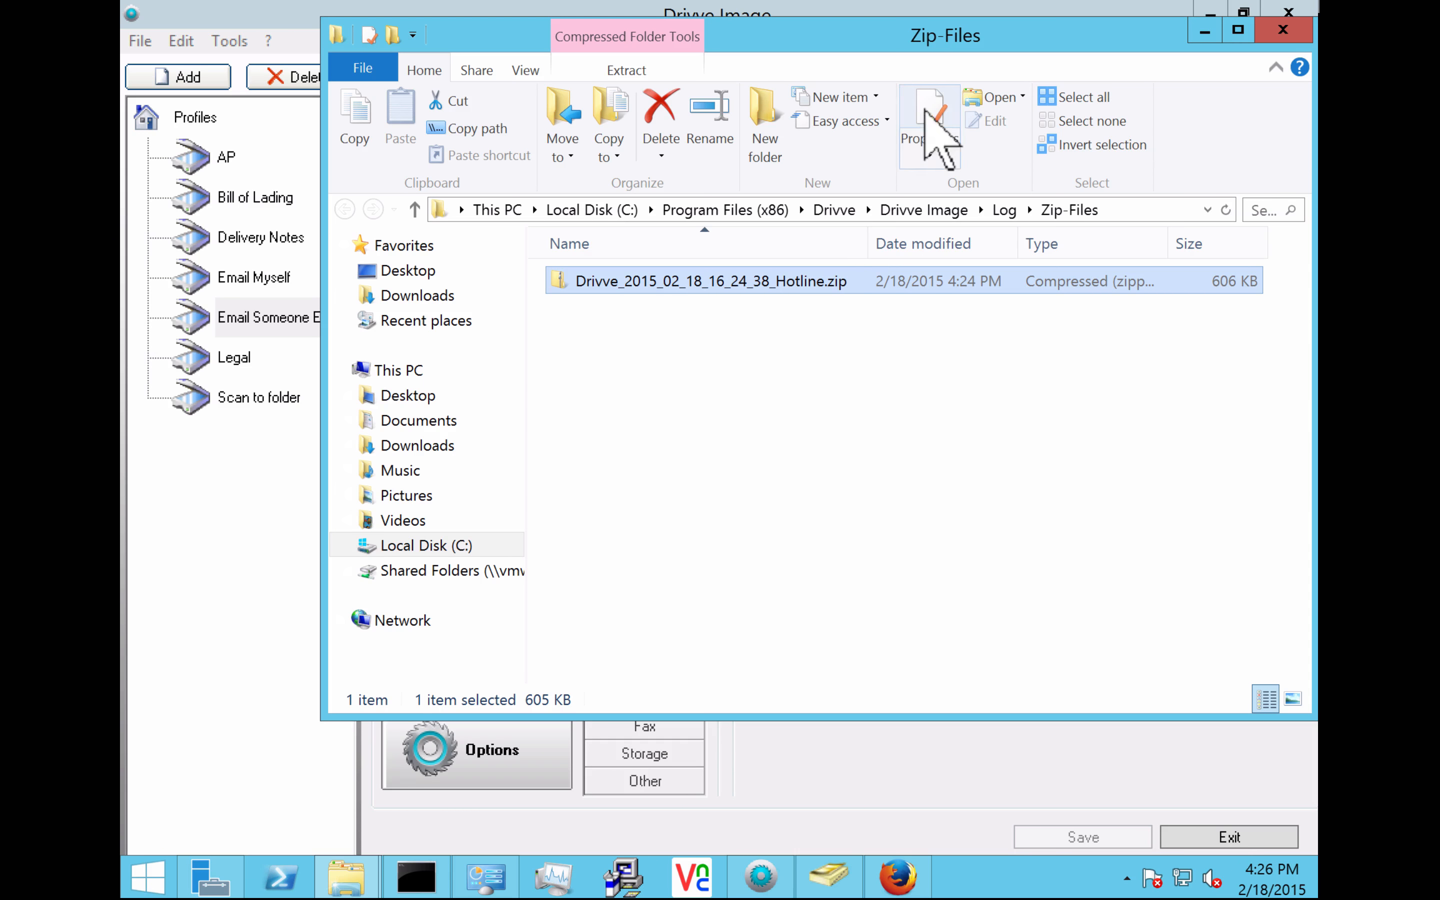
{"action": "left_click", "coordinate": [907, 211]}
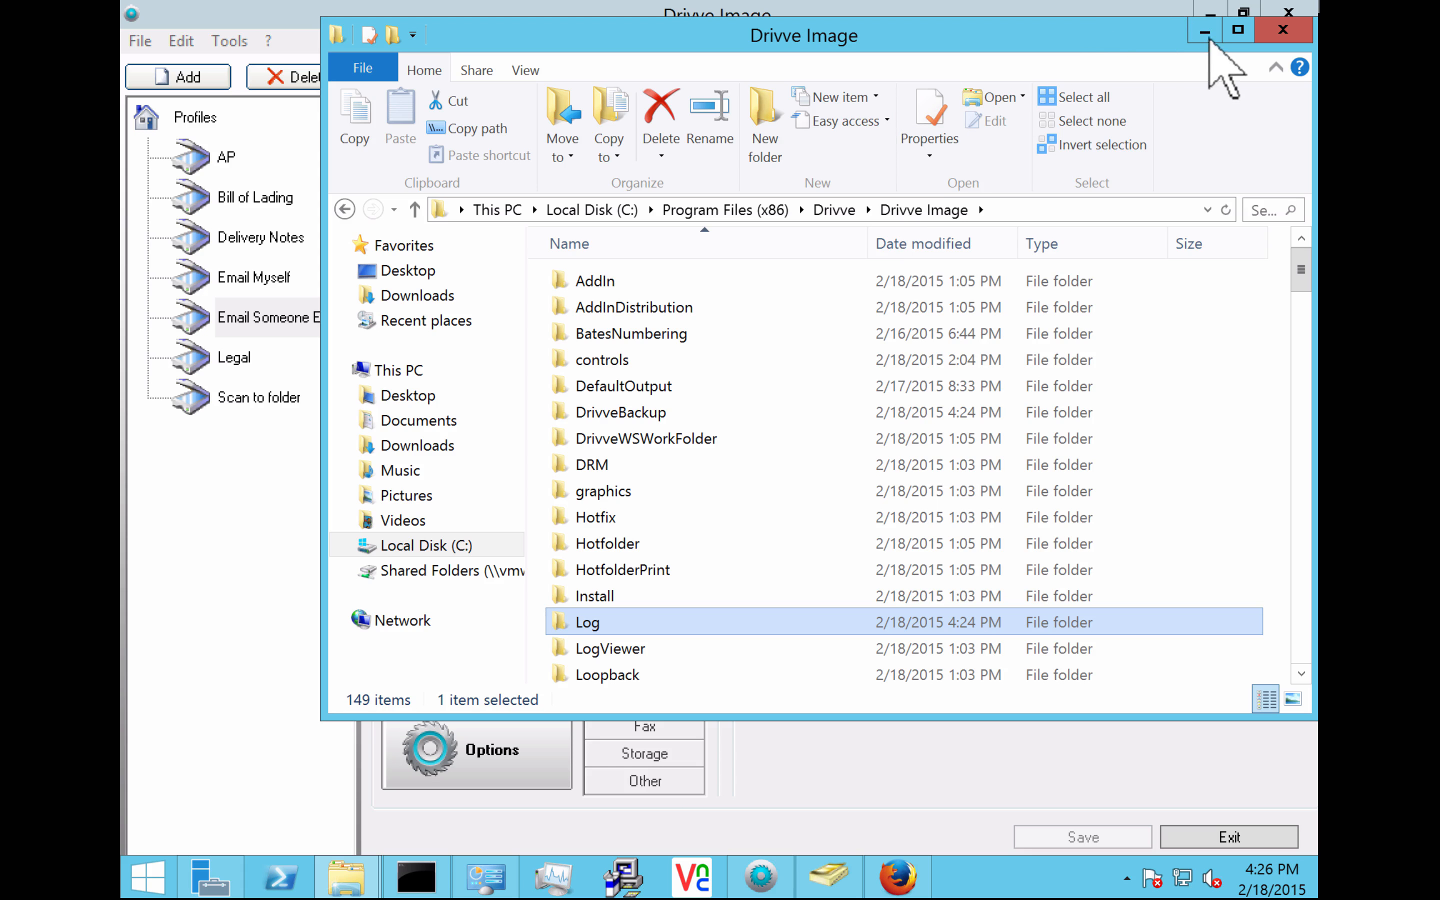
{"action": "left_click", "coordinate": [1238, 30]}
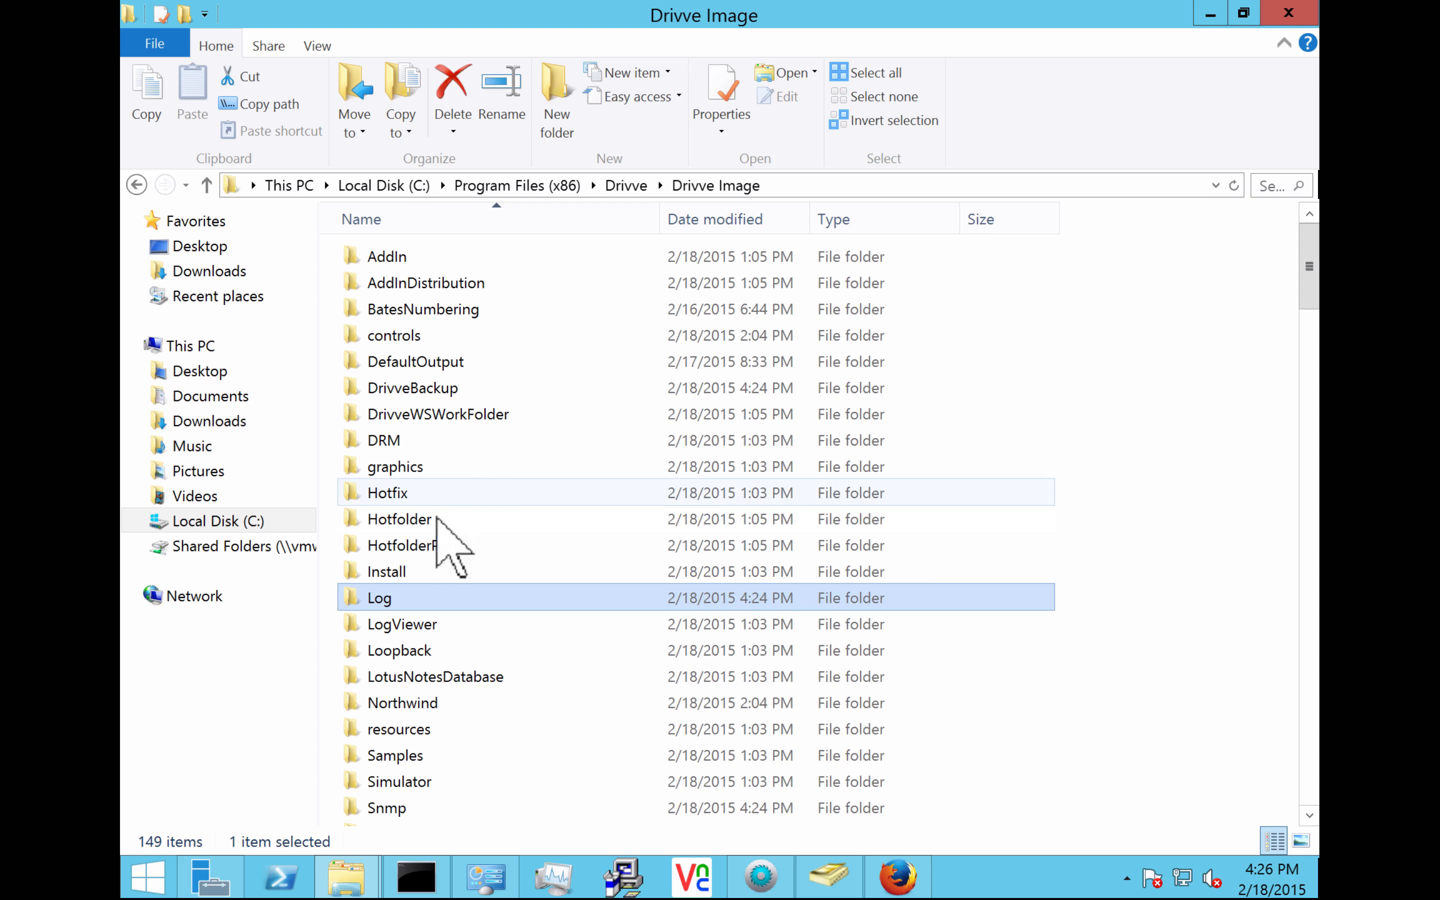
Step: Check the contents of the Hotfolder folder and return to the Drivve Image folder listing
{"action": "double_click", "coordinate": [420, 524]}
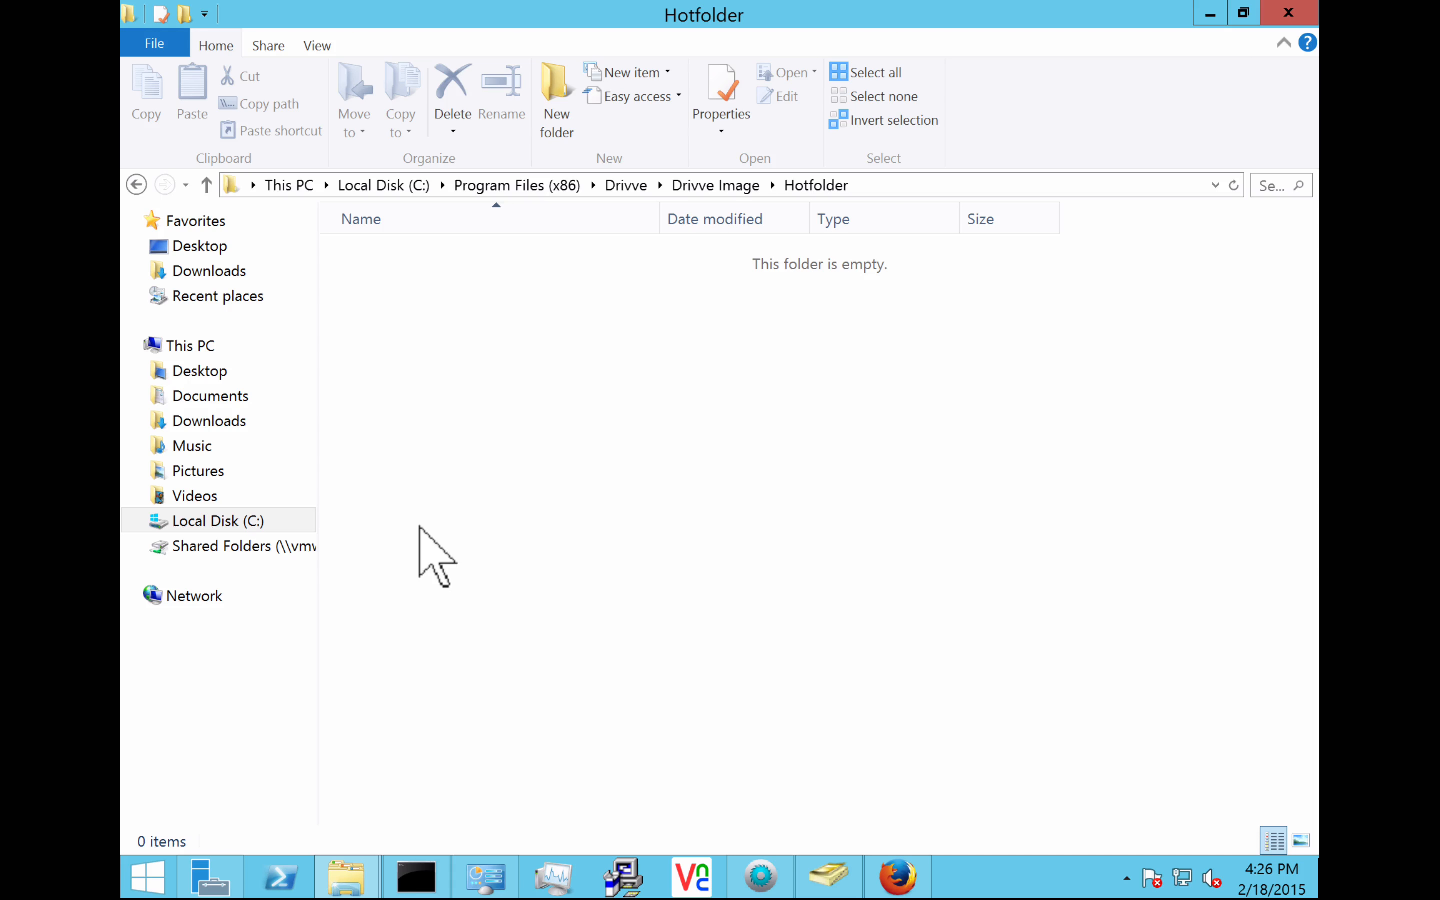
{"action": "left_click", "coordinate": [713, 186]}
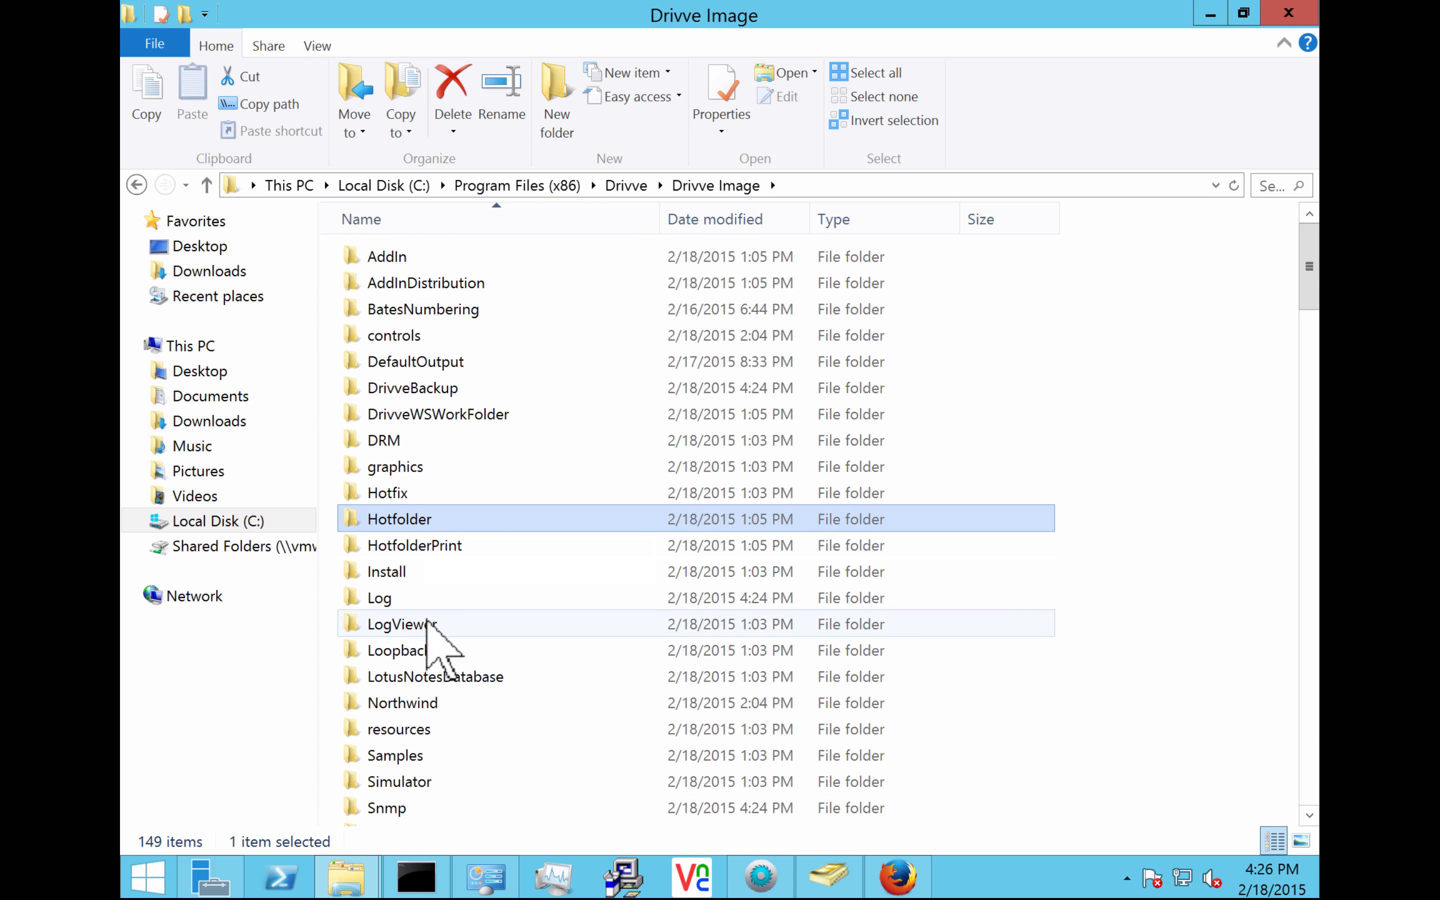
{"action": "scroll", "coordinate": [429, 622], "scroll_direction": "down", "scroll_amount": 1}
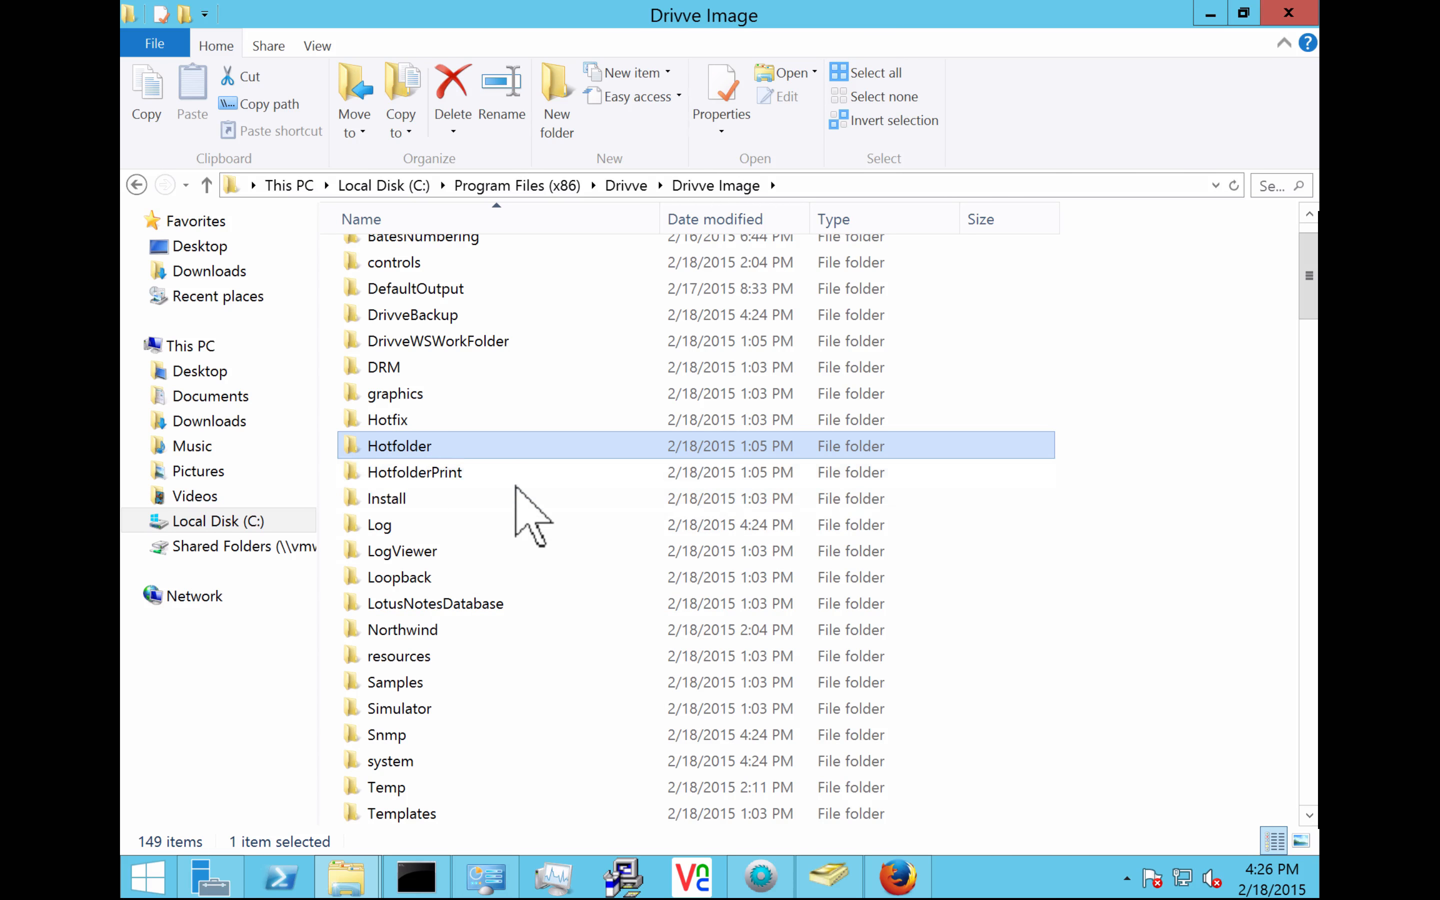
Step: Open the work folder within Drivve Image, check the contents of its tmp subfolder, and return to work
{"action": "scroll", "coordinate": [521, 514], "scroll_direction": "down", "scroll_amount": 3}
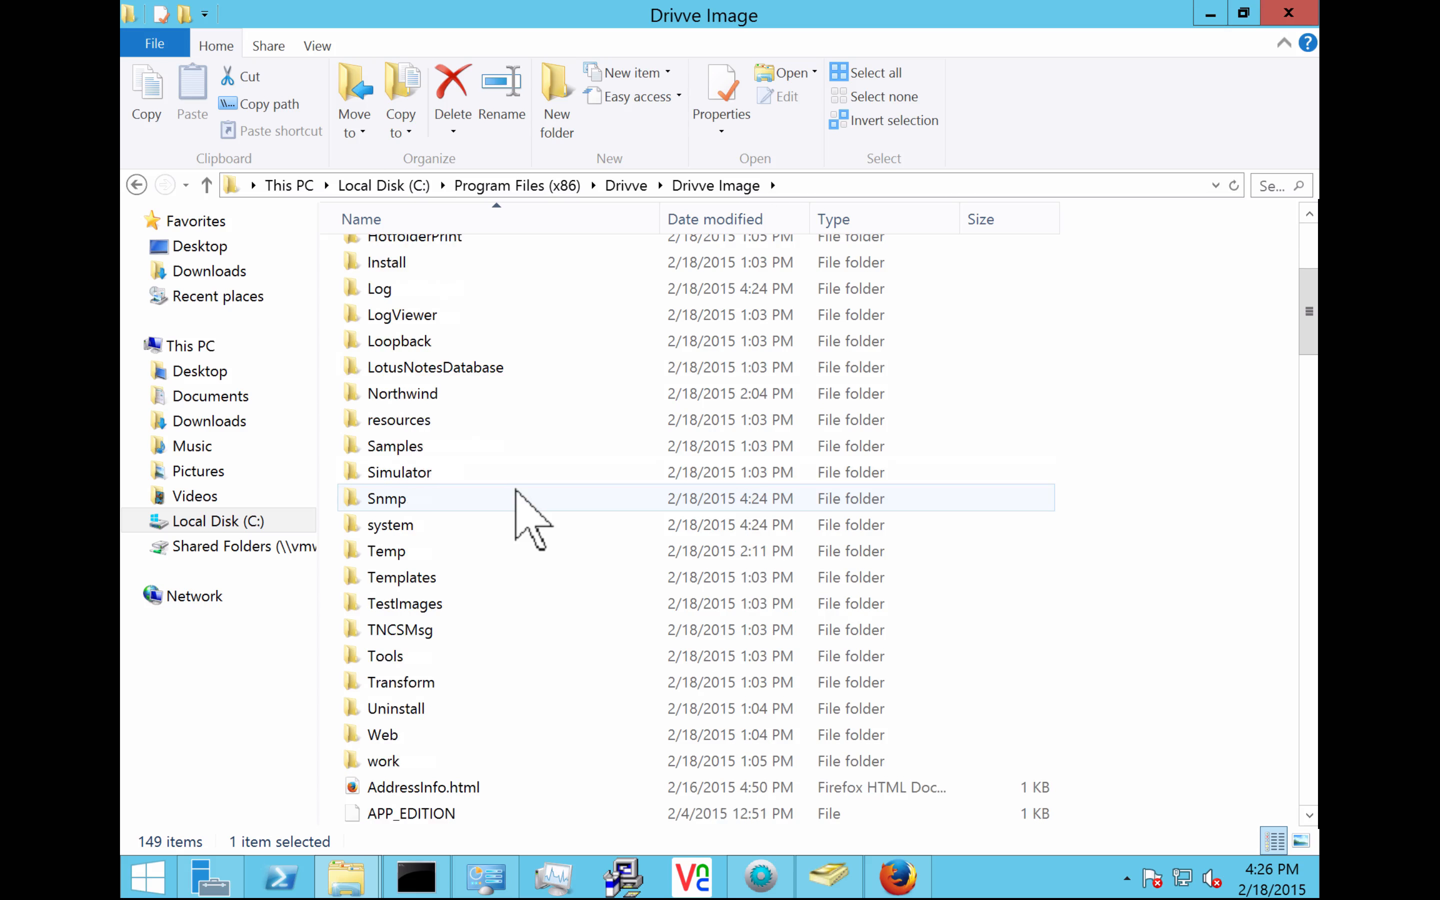
{"action": "double_click", "coordinate": [385, 763]}
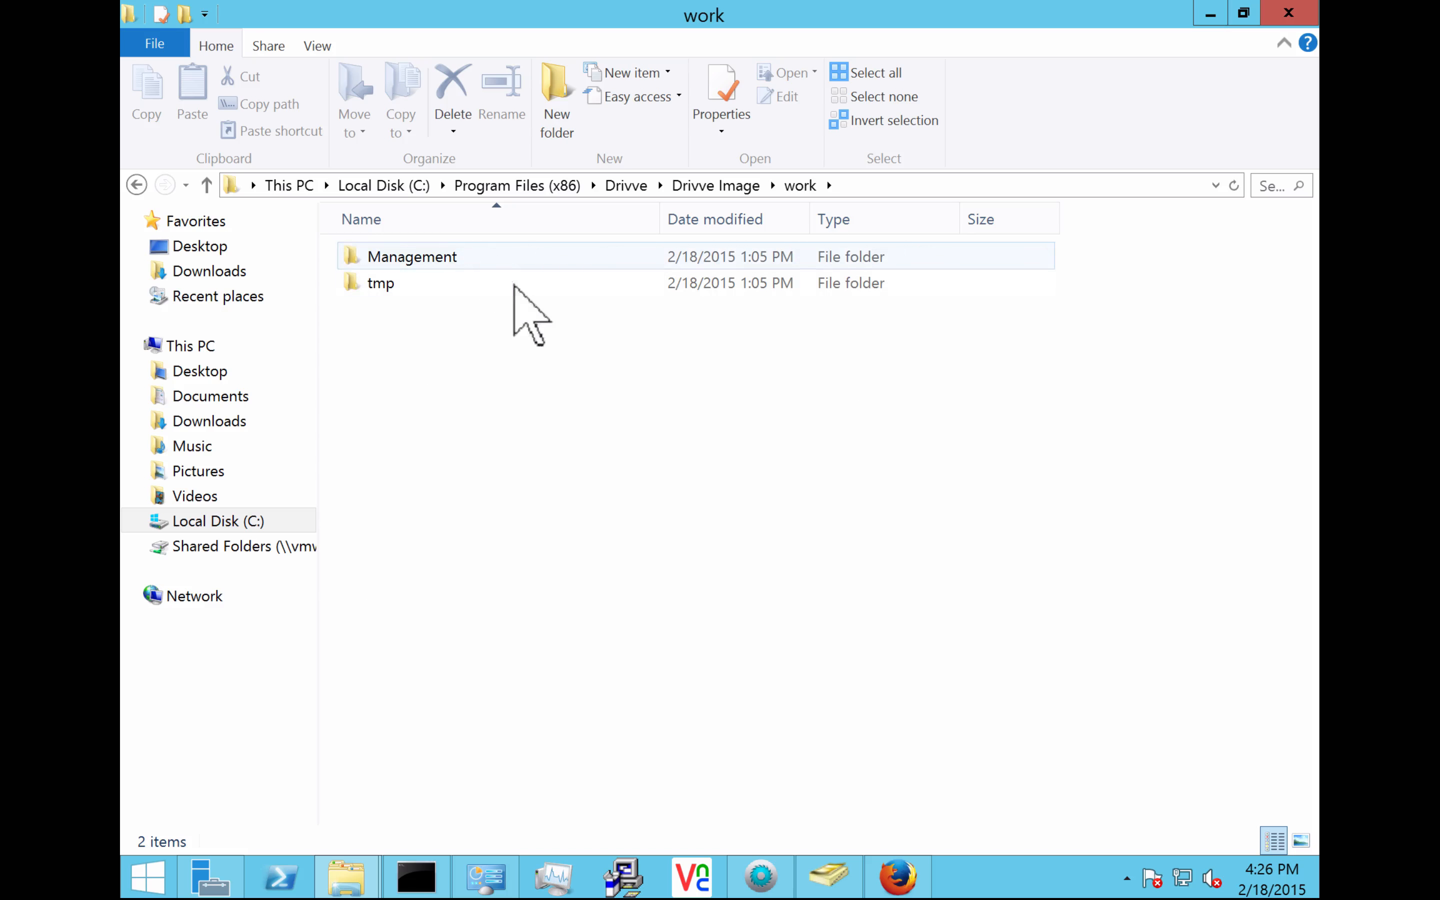
{"action": "left_click", "coordinate": [397, 292]}
{"action": "double_click", "coordinate": [397, 291]}
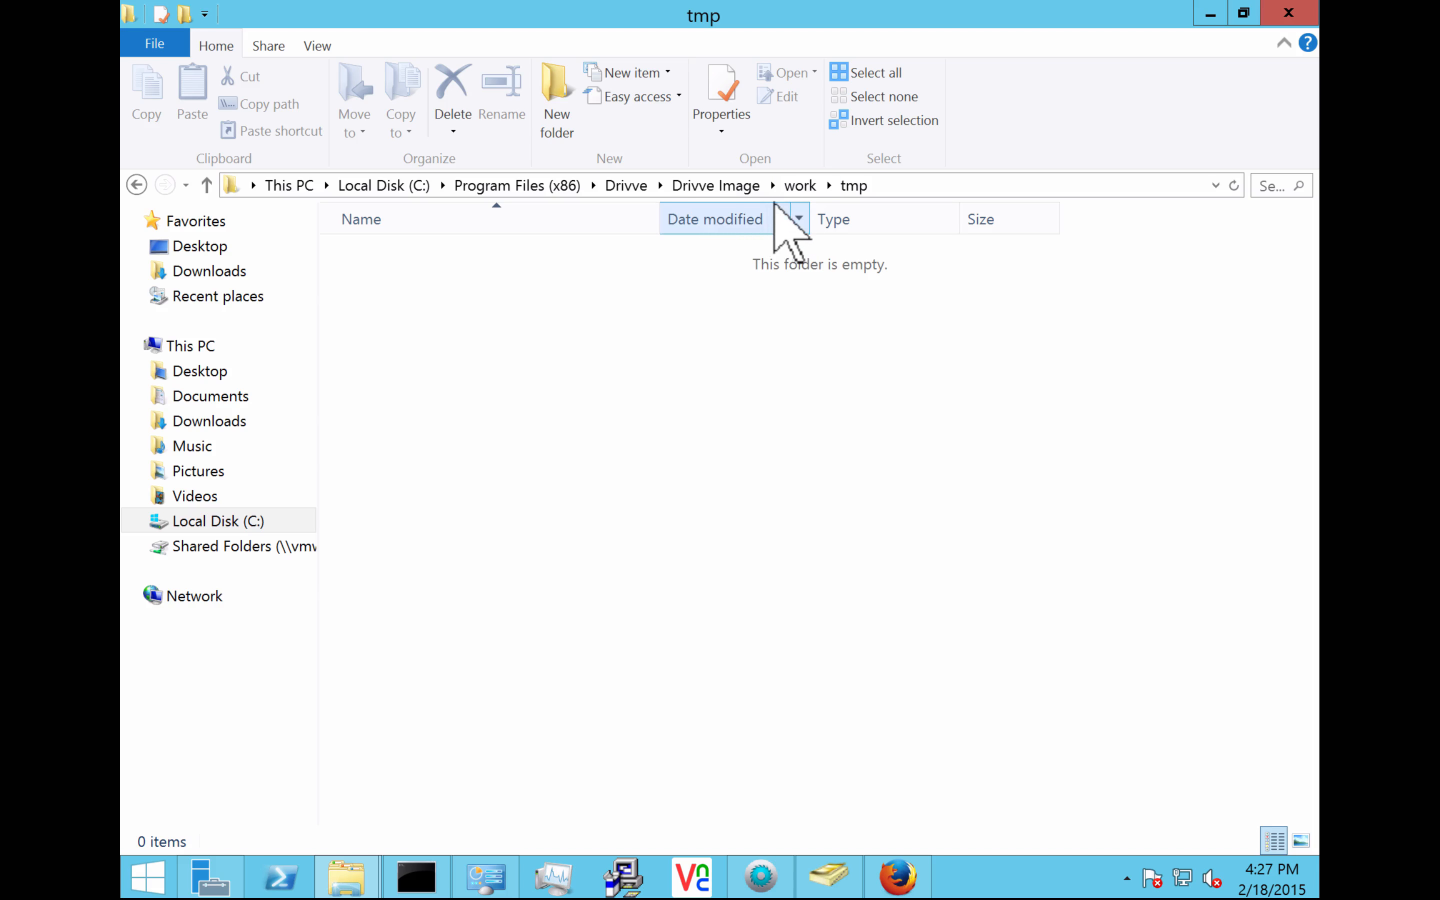
{"action": "left_click", "coordinate": [797, 187]}
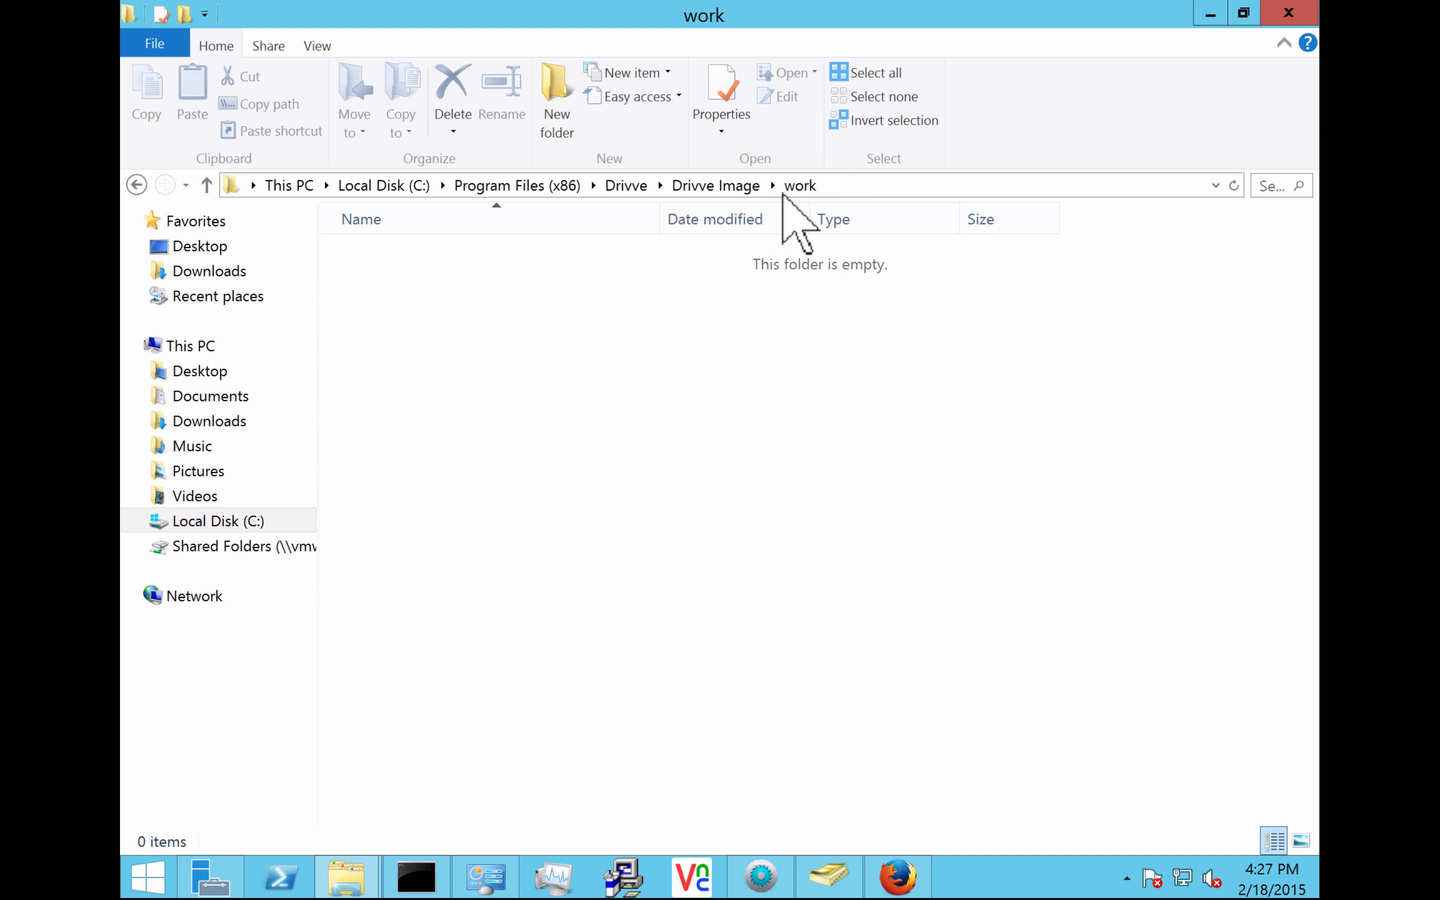
Step: Switch to Drivve Image and launch the Email Someone Else profile's device preview in the browser
{"action": "left_click", "coordinate": [764, 875]}
{"action": "double_click", "coordinate": [259, 333]}
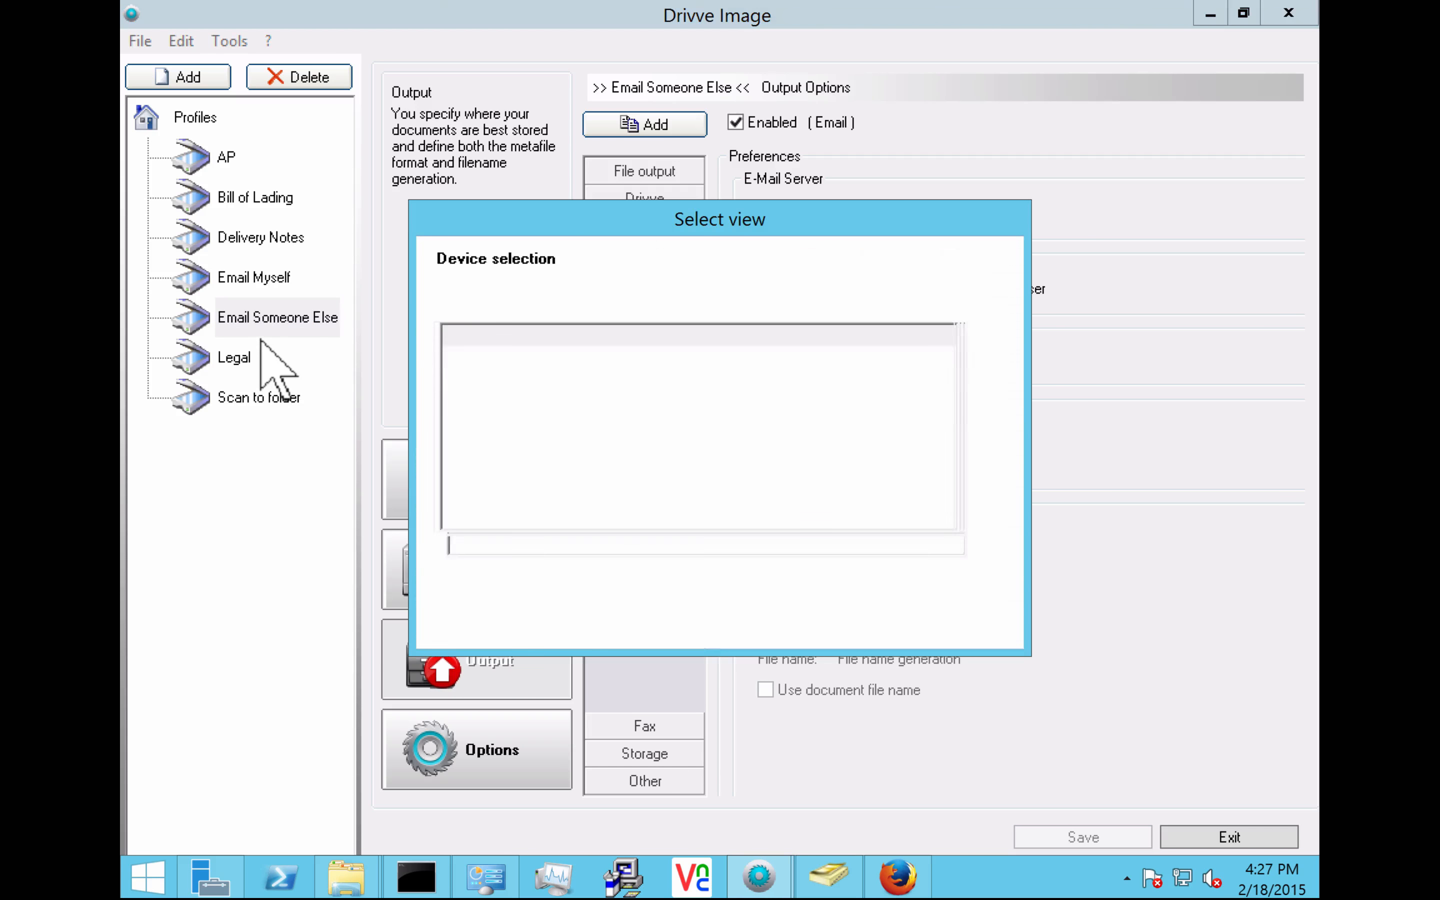
{"action": "left_click", "coordinate": [488, 624]}
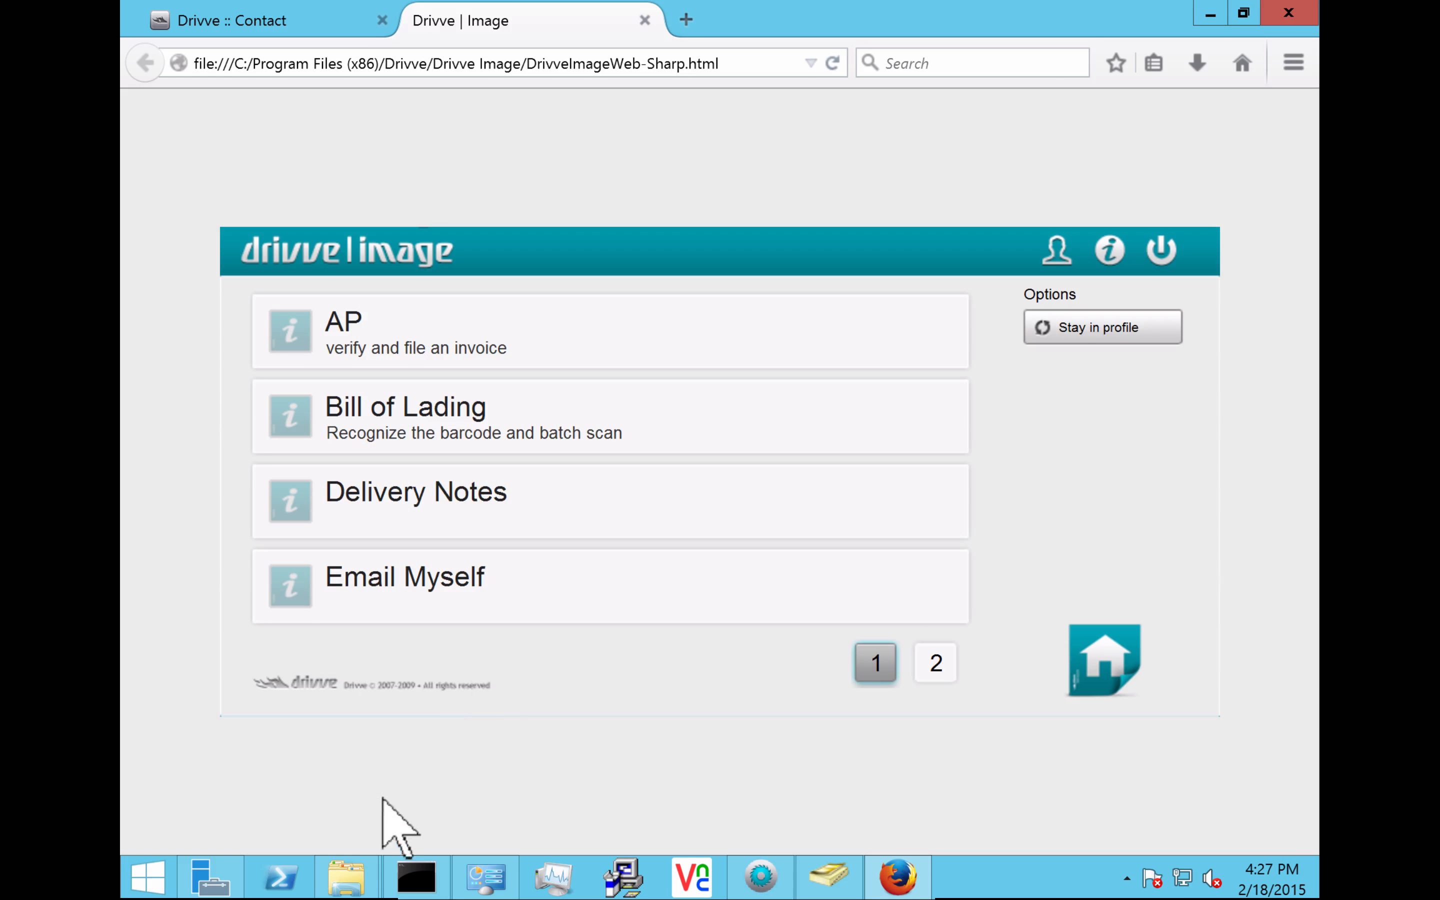
Step: Bring up the work folder window, restore it from full screen, and move it aside so the browser preview's profiles are accessible
{"action": "left_click", "coordinate": [351, 875]}
{"action": "left_click", "coordinate": [515, 744]}
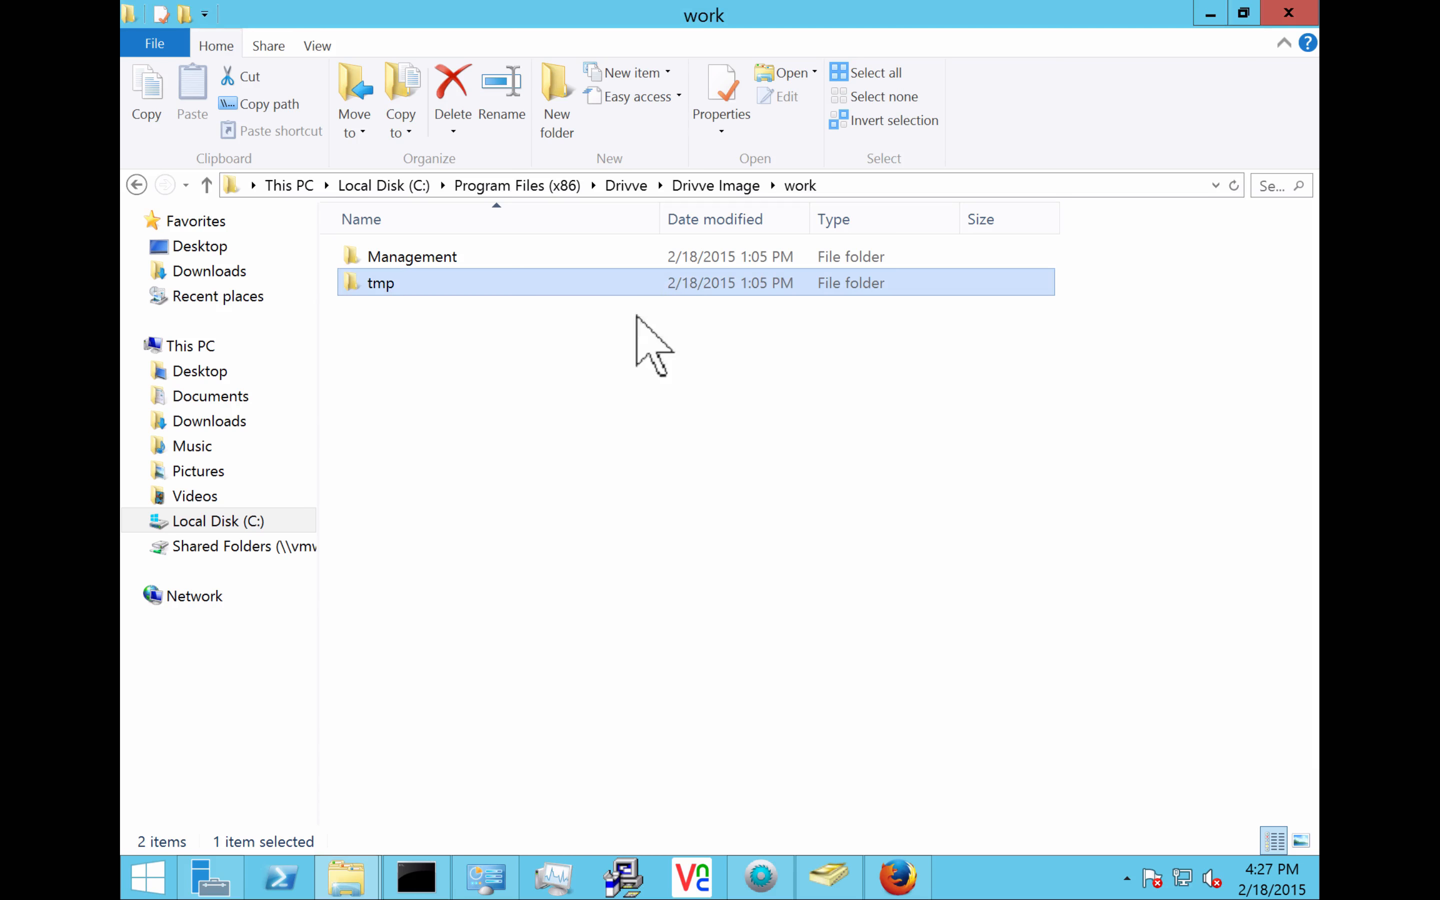
{"action": "left_click", "coordinate": [1244, 13]}
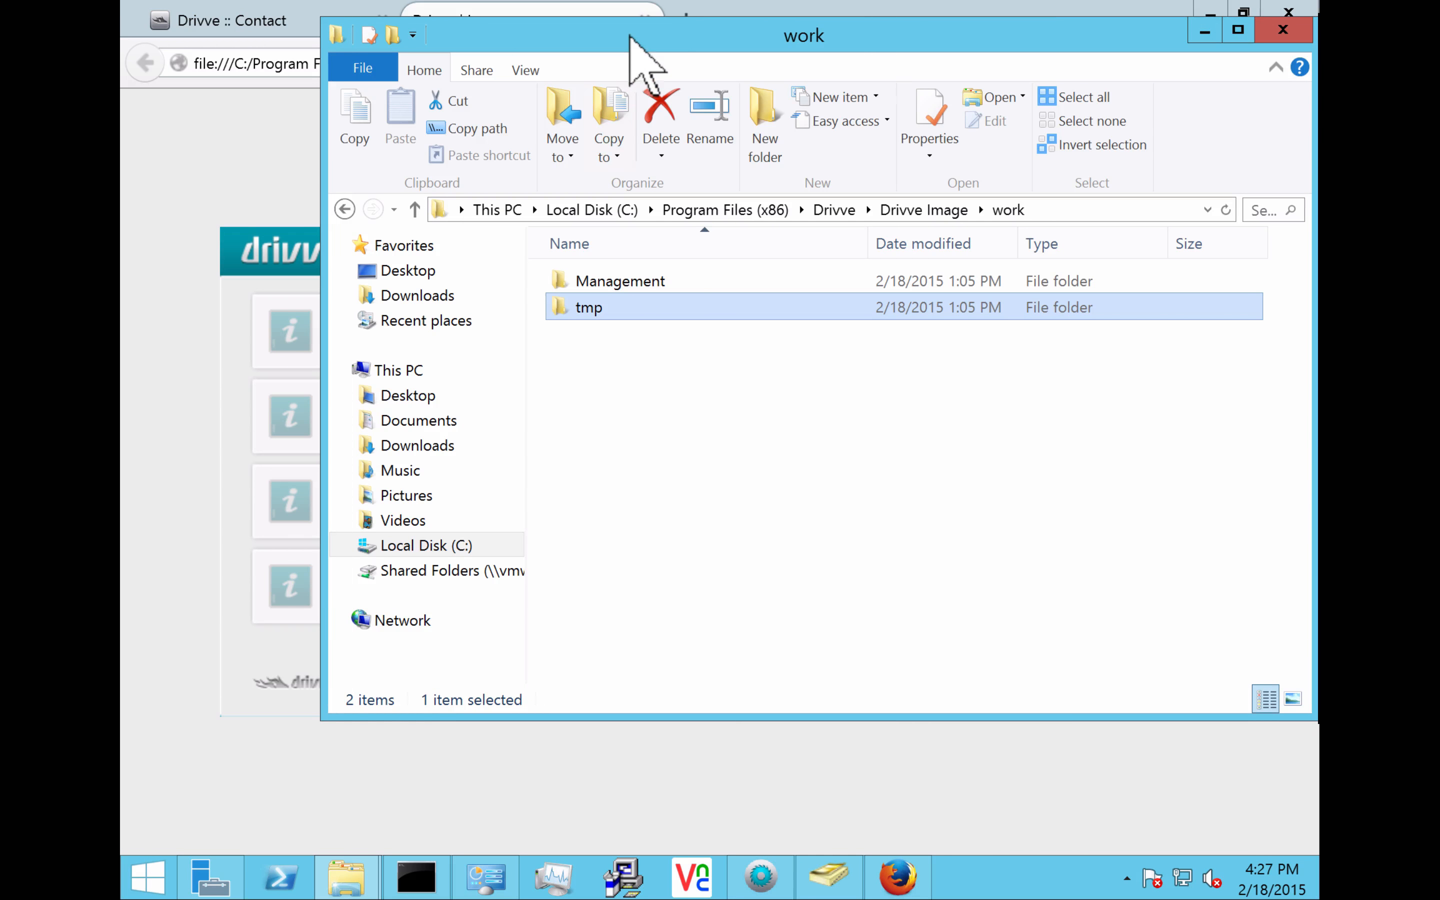
{"action": "left_click_drag", "start_coordinate": [643, 64], "coordinate": [874, 64]}
Step: Run the AP profile in the browser preview and finish the job
{"action": "left_click", "coordinate": [387, 345]}
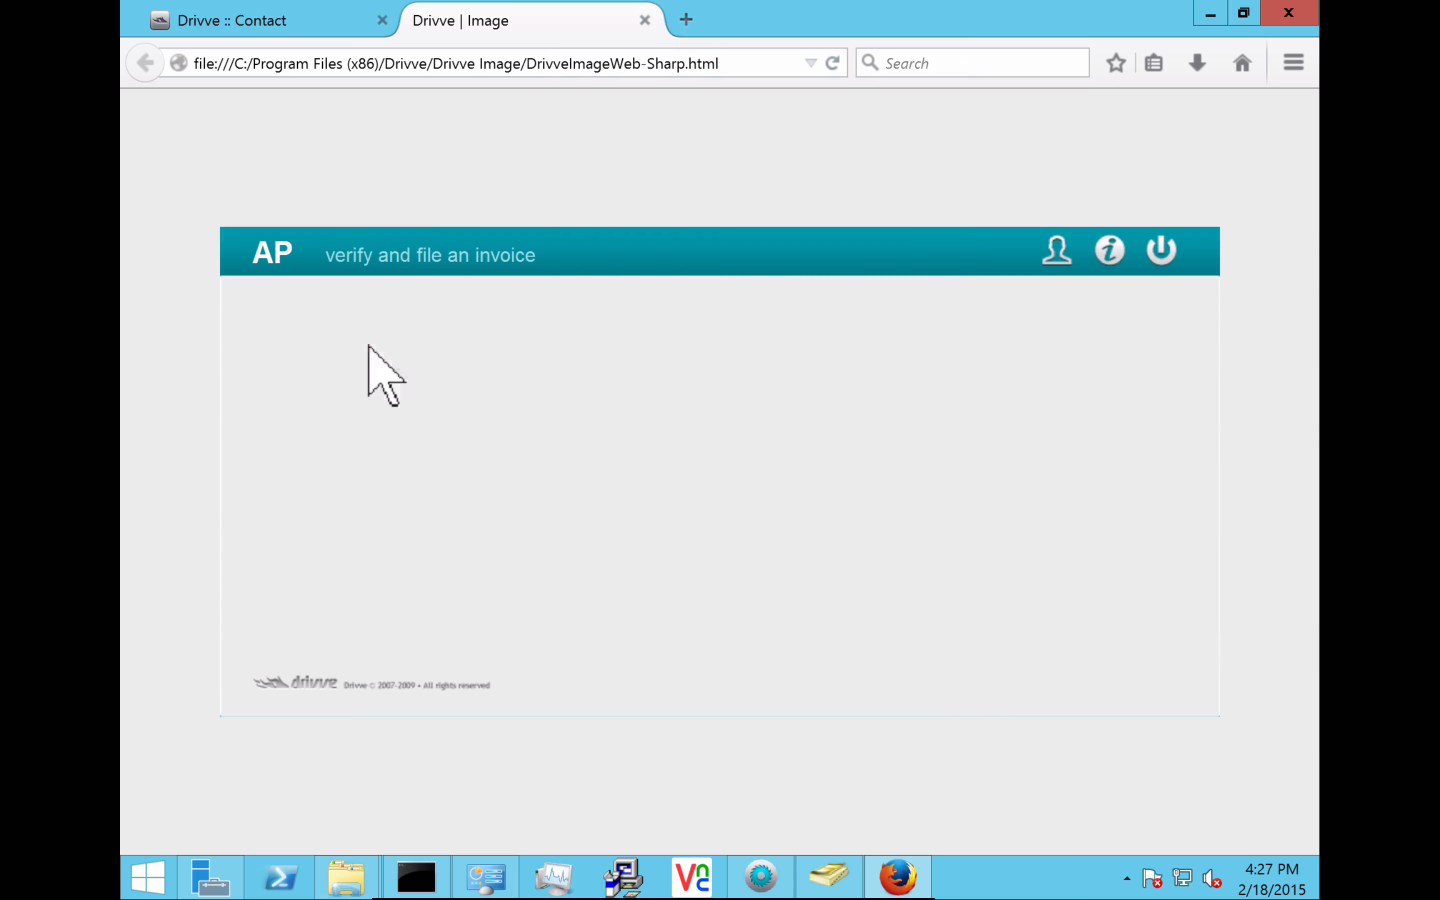
{"action": "left_click", "coordinate": [1097, 322]}
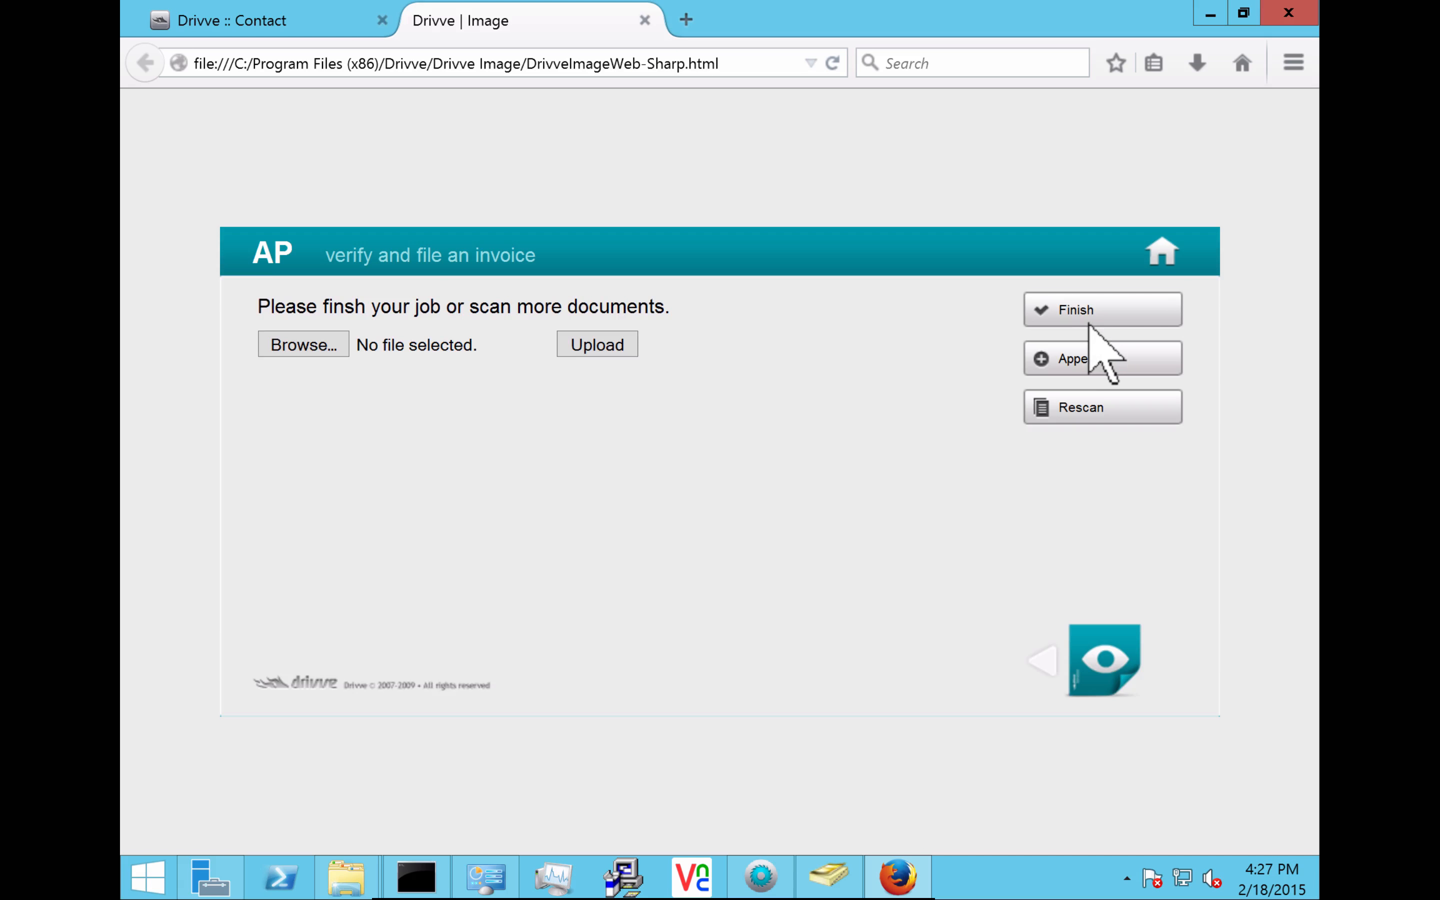
{"action": "left_click", "coordinate": [1096, 320]}
Step: Bring up the work folder window, inspect its Service subfolder, go back to work, and reopen Service
{"action": "left_click", "coordinate": [345, 875]}
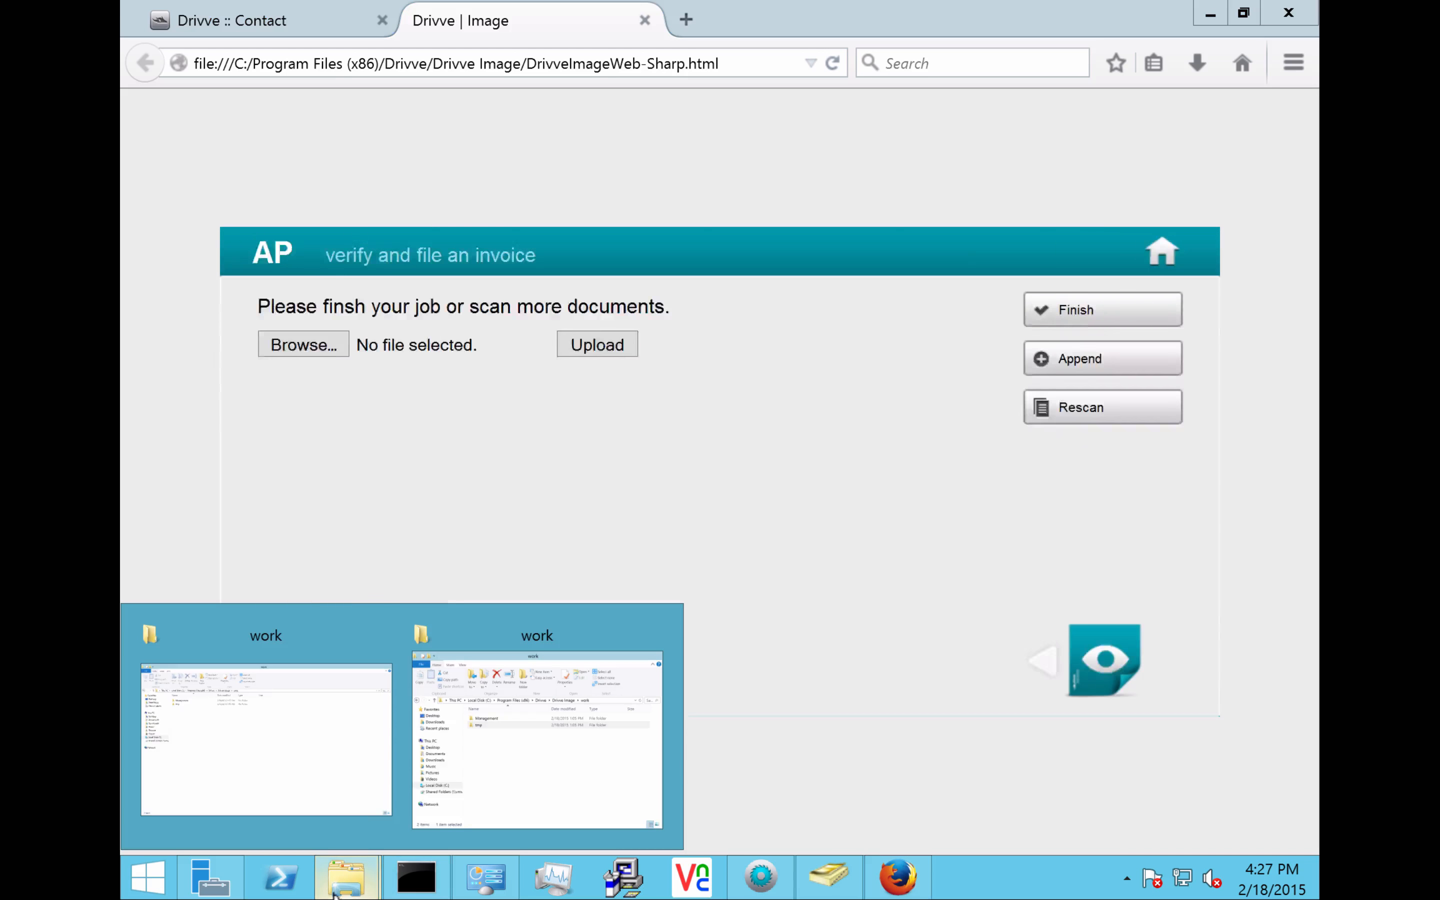
{"action": "left_click", "coordinate": [330, 785]}
{"action": "double_click", "coordinate": [818, 373]}
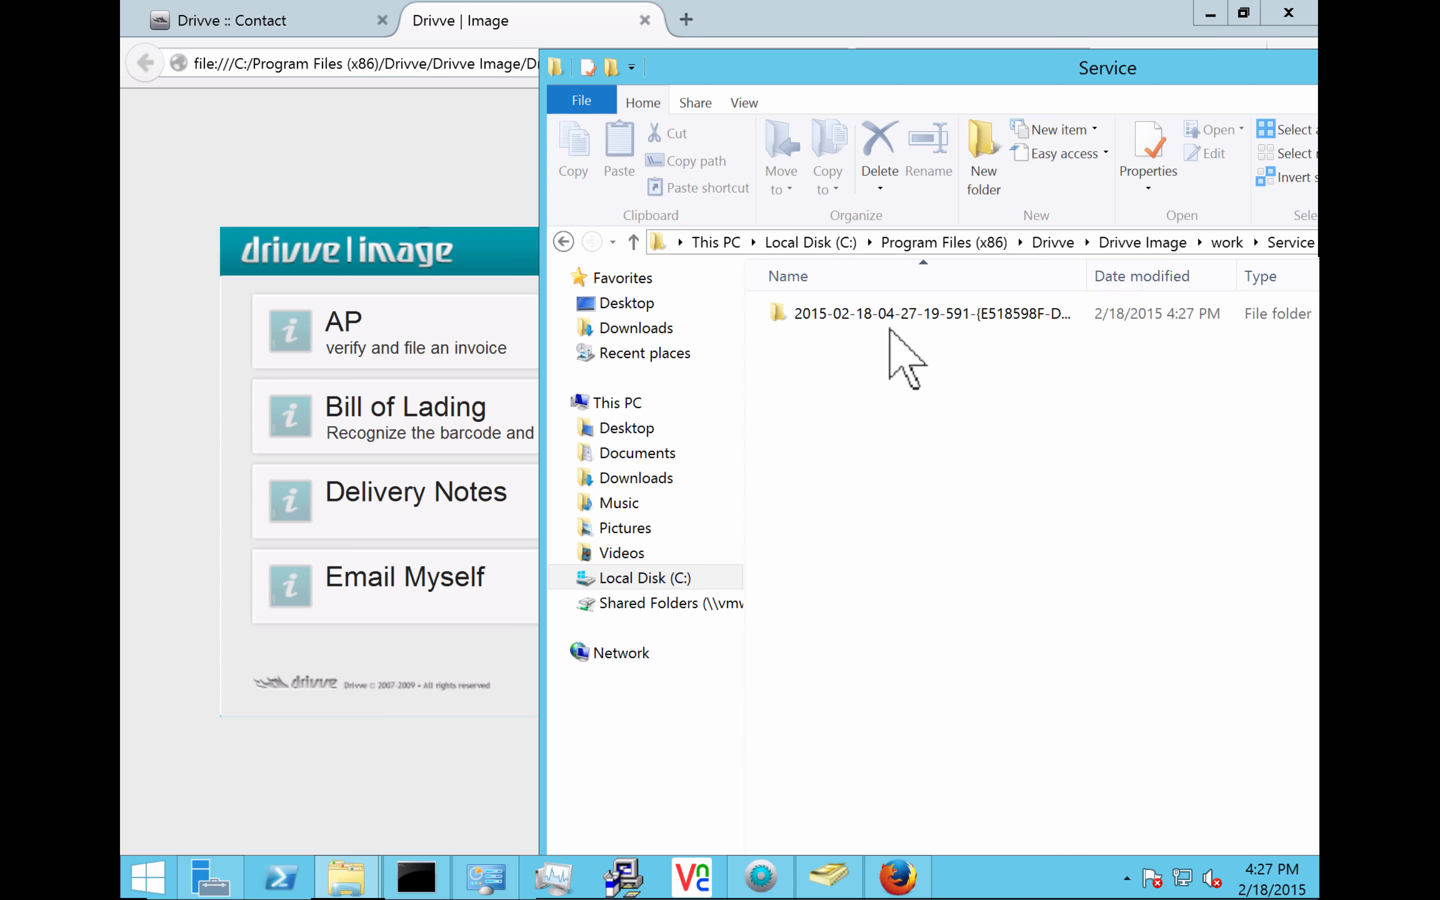
{"action": "left_click_drag", "start_coordinate": [1023, 68], "coordinate": [966, 37]}
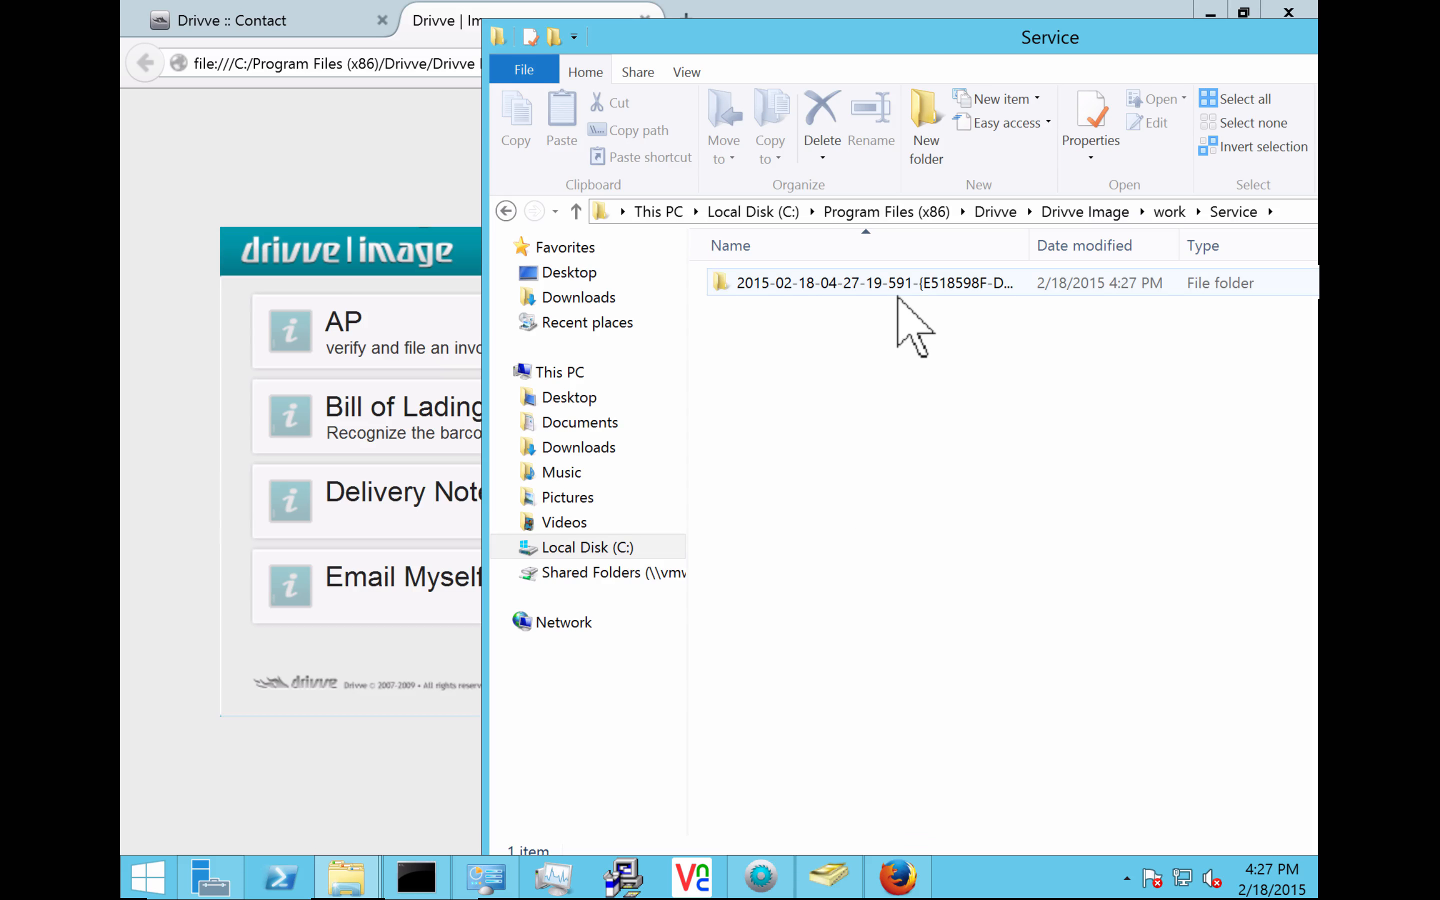
{"action": "left_click", "coordinate": [1169, 212]}
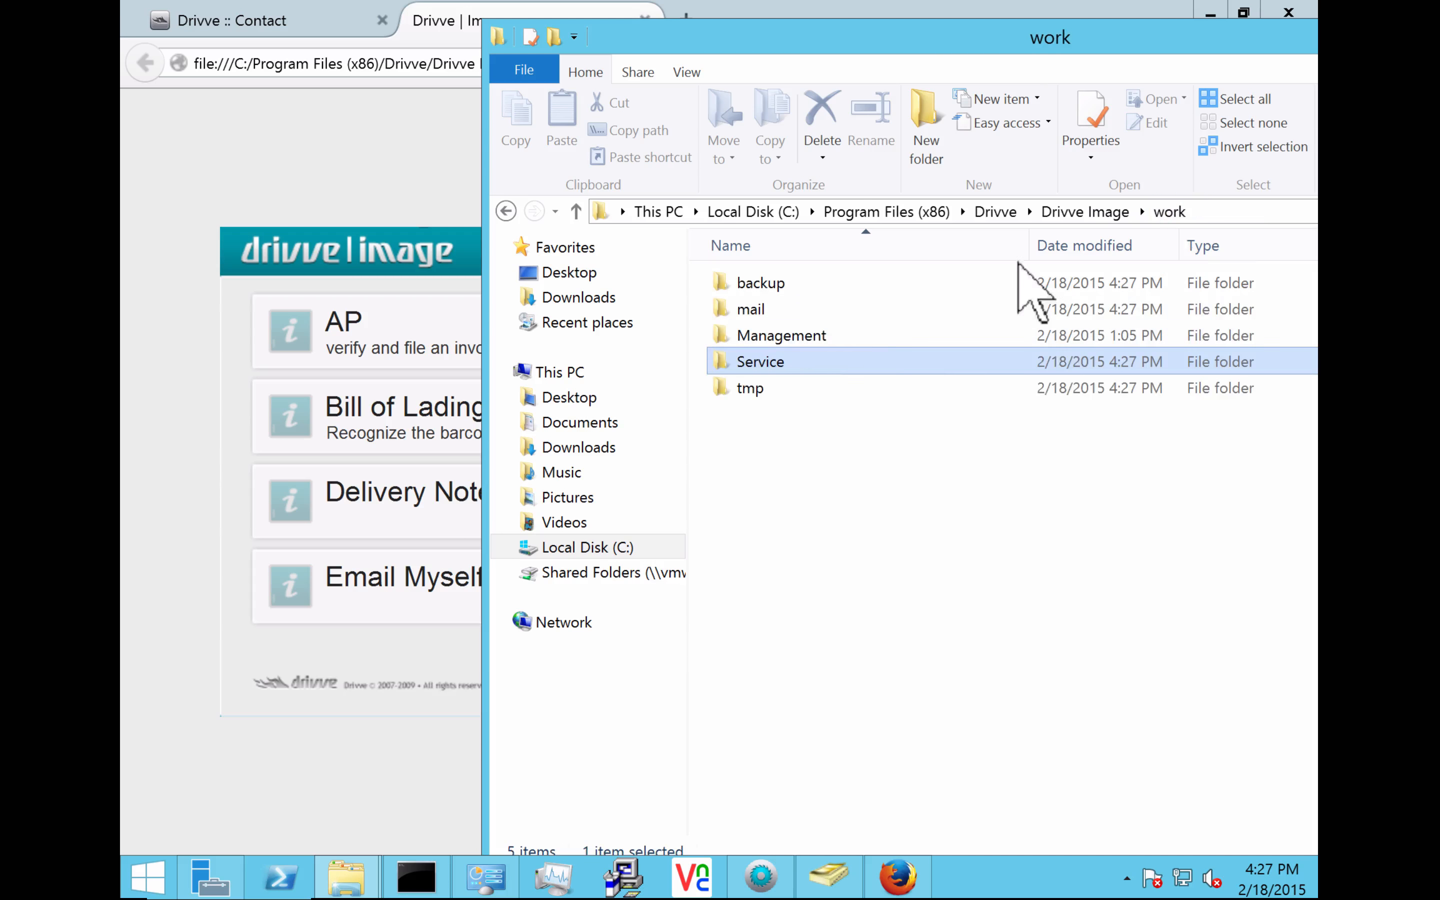
{"action": "double_click", "coordinate": [767, 365]}
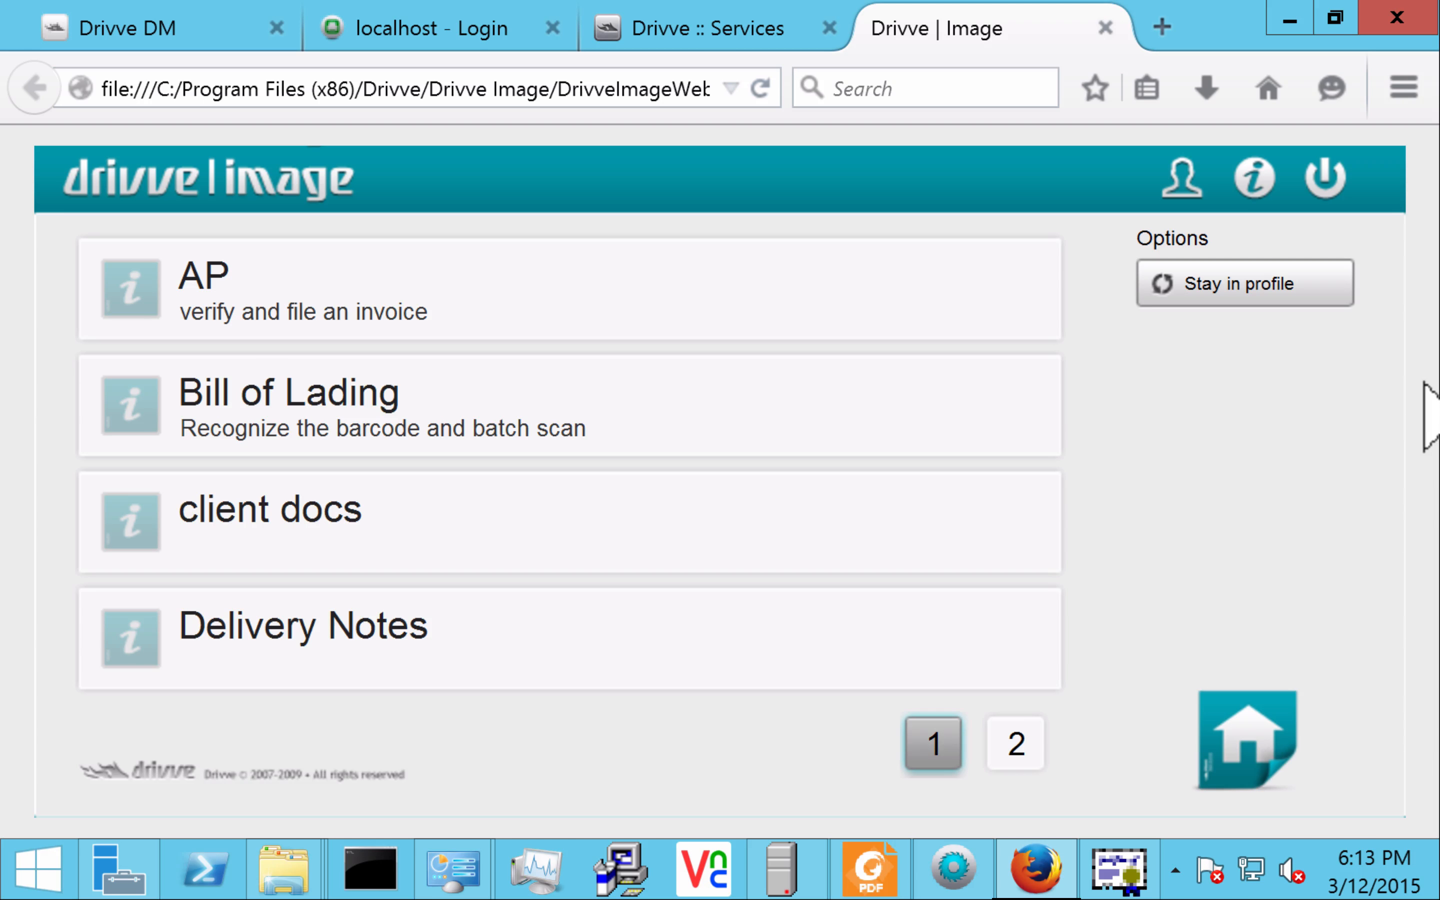
Step: Switch to Drivve Image, launch the Bill of Lading profile's browser preview for the Sharp-Demo device, and close the older duplicate preview tab
{"action": "left_click", "coordinate": [952, 868]}
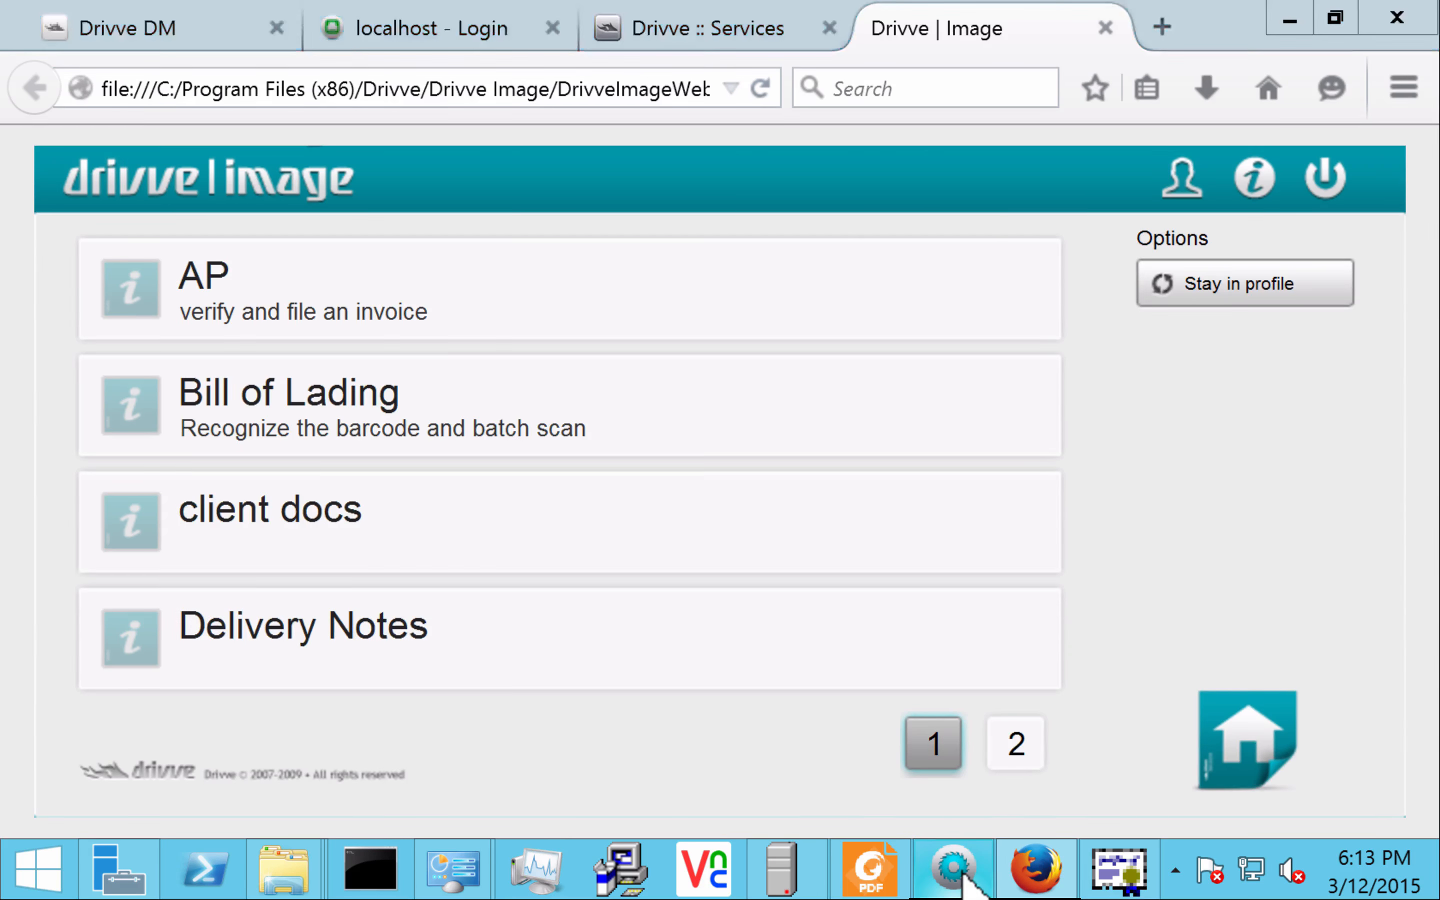
{"action": "double_click", "coordinate": [235, 285]}
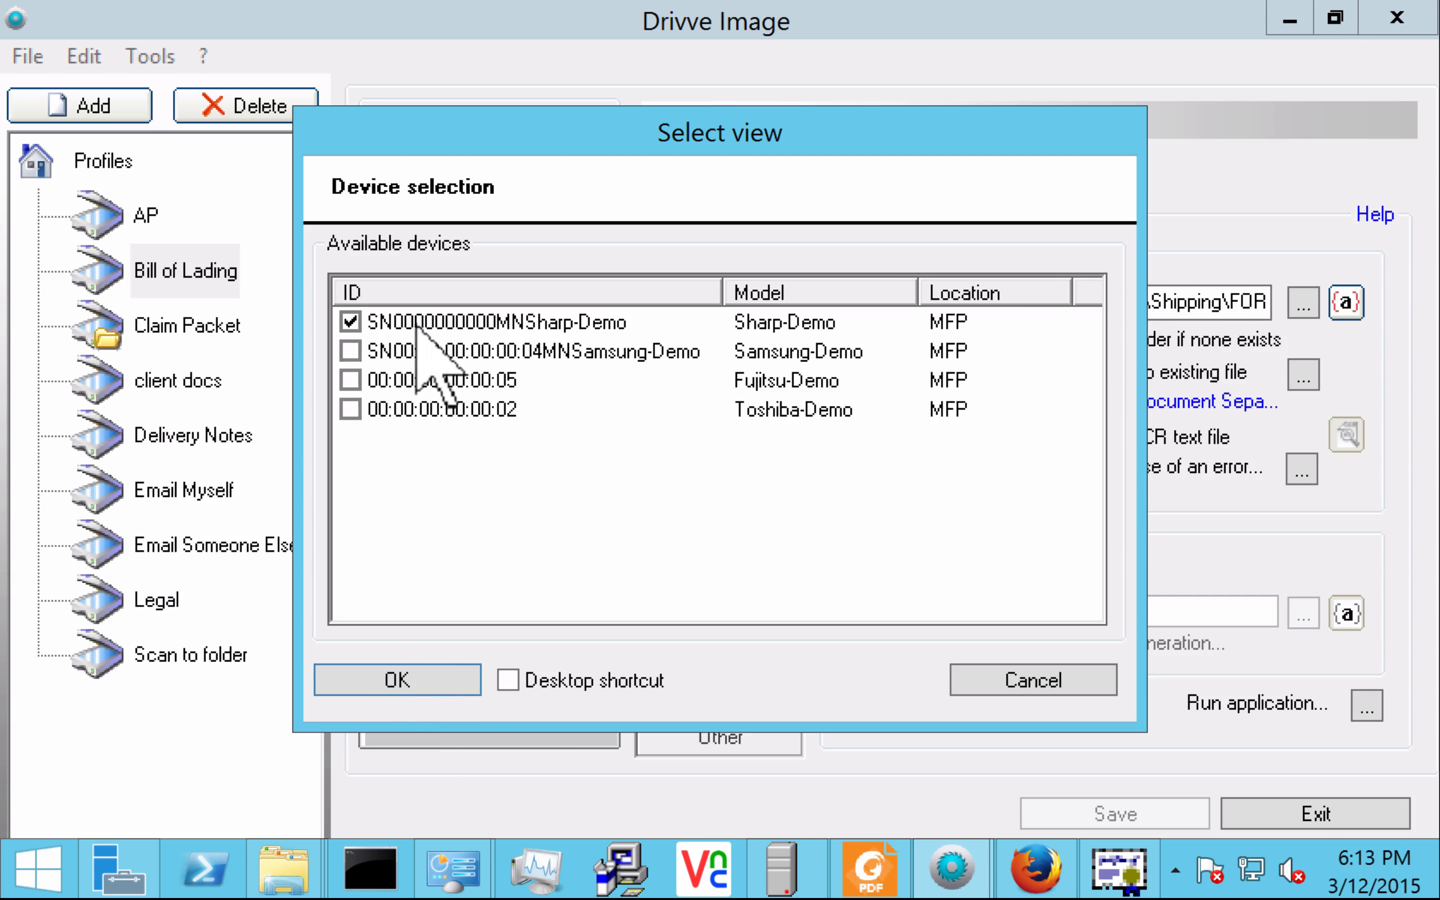
{"action": "left_click", "coordinate": [381, 681]}
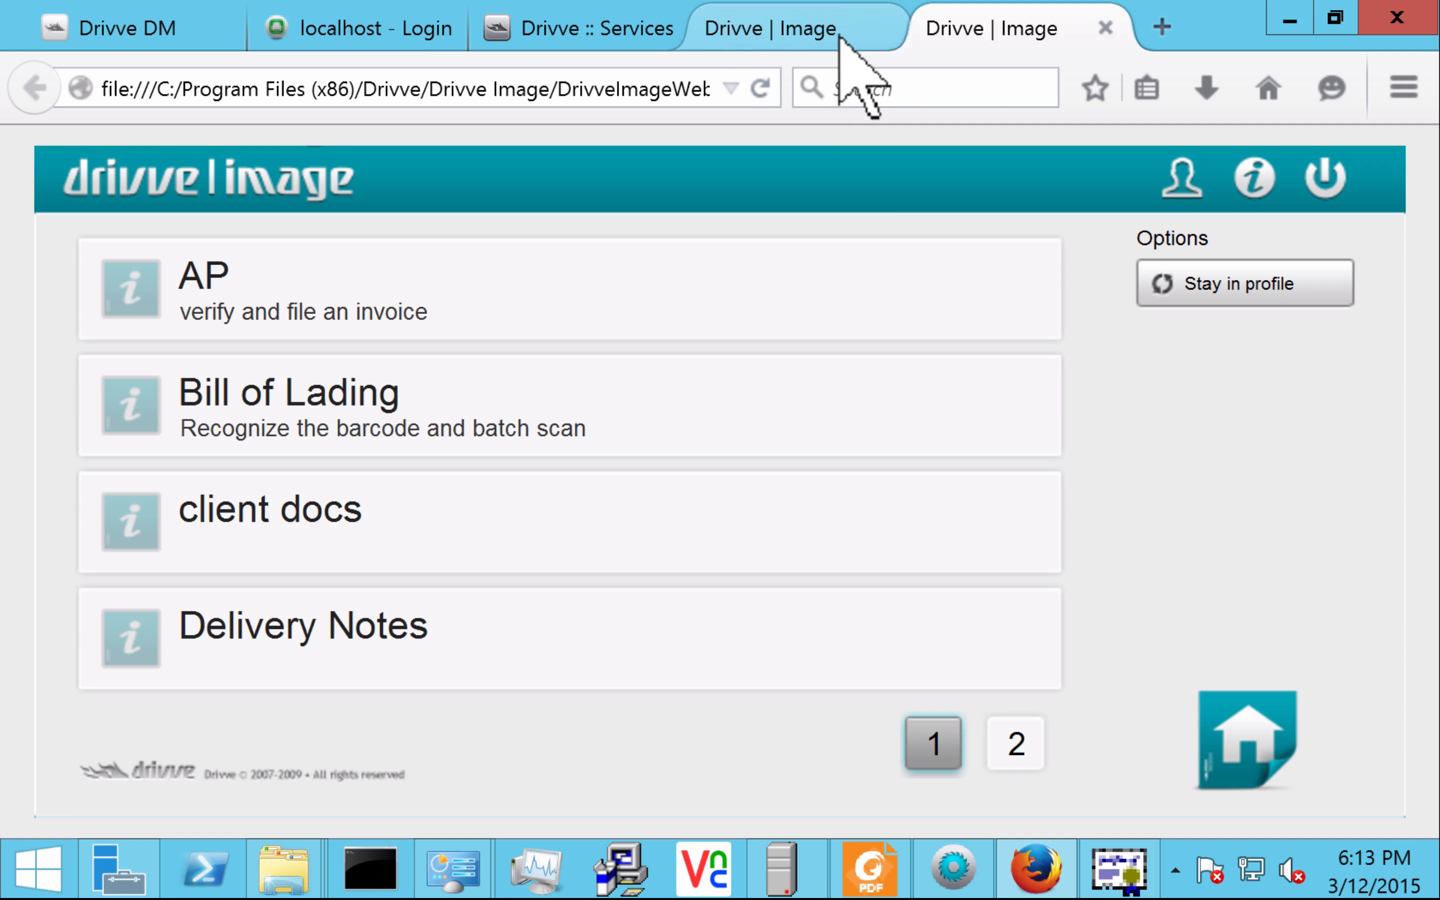
{"action": "left_click", "coordinate": [872, 34]}
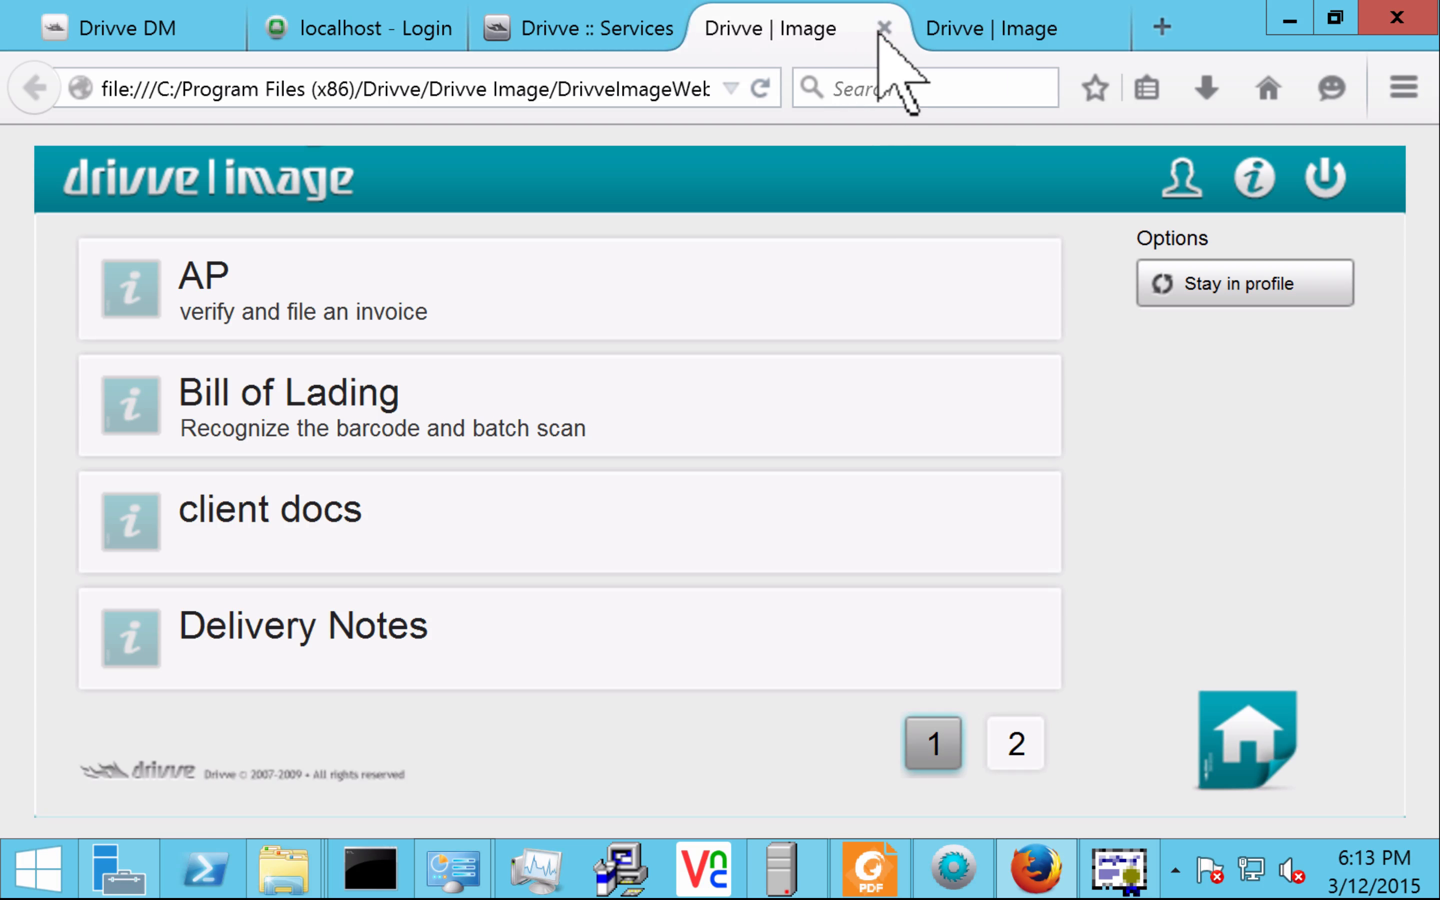
{"action": "left_click", "coordinate": [884, 28]}
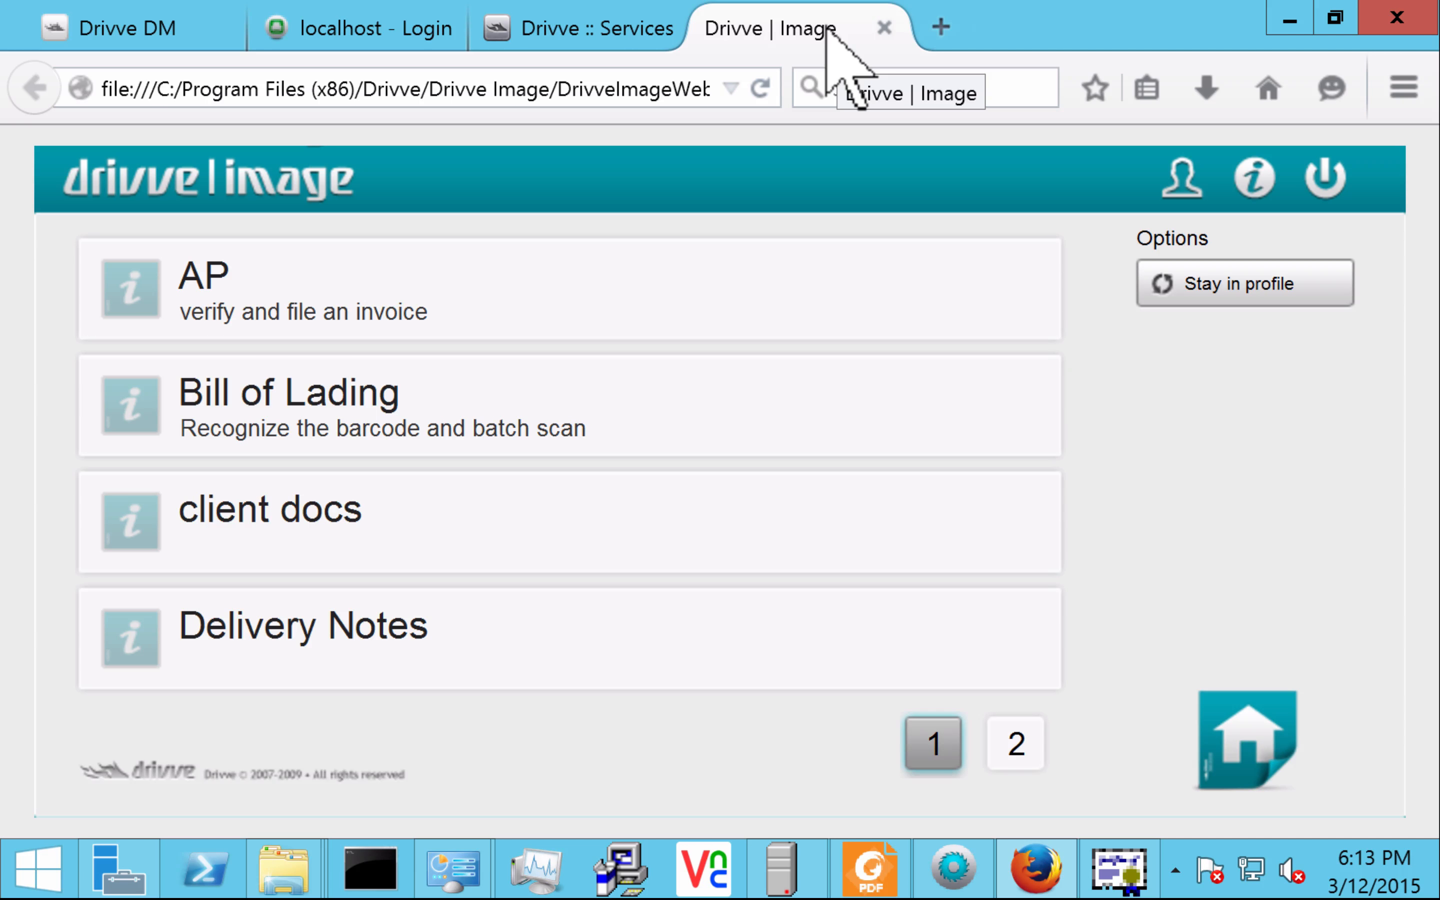
Step: Search Windows for IIS-Configuration, run it as administrator to review the Drivve Image service installation settings, and cancel the setup
{"action": "left_click", "coordinate": [56, 868]}
{"action": "left_click", "coordinate": [1383, 69]}
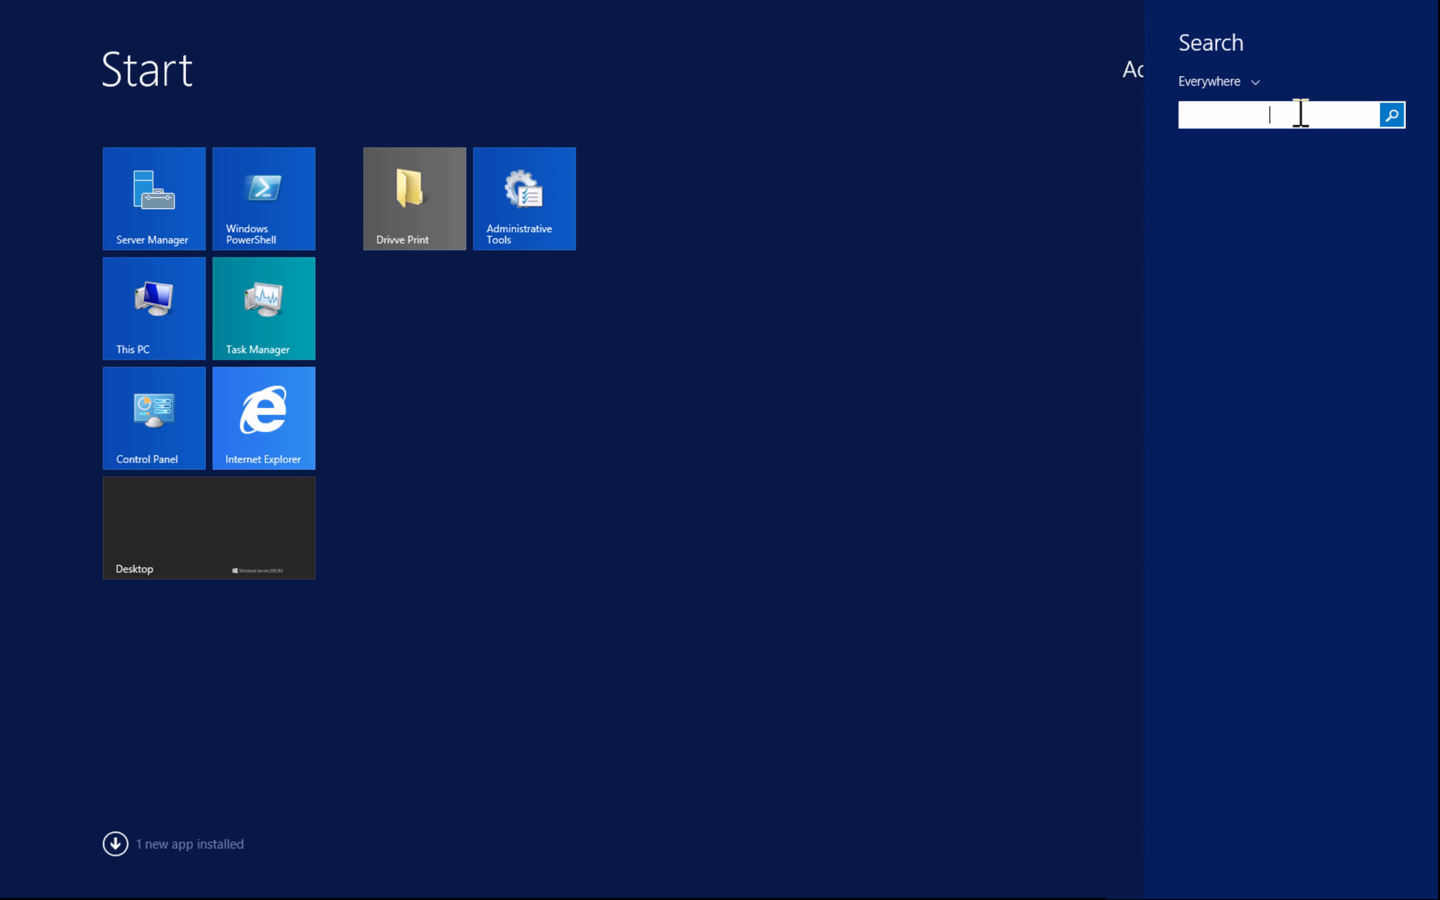
{"action": "type", "text": "IIS-Configuration"}
{"action": "right_click", "coordinate": [1250, 173]}
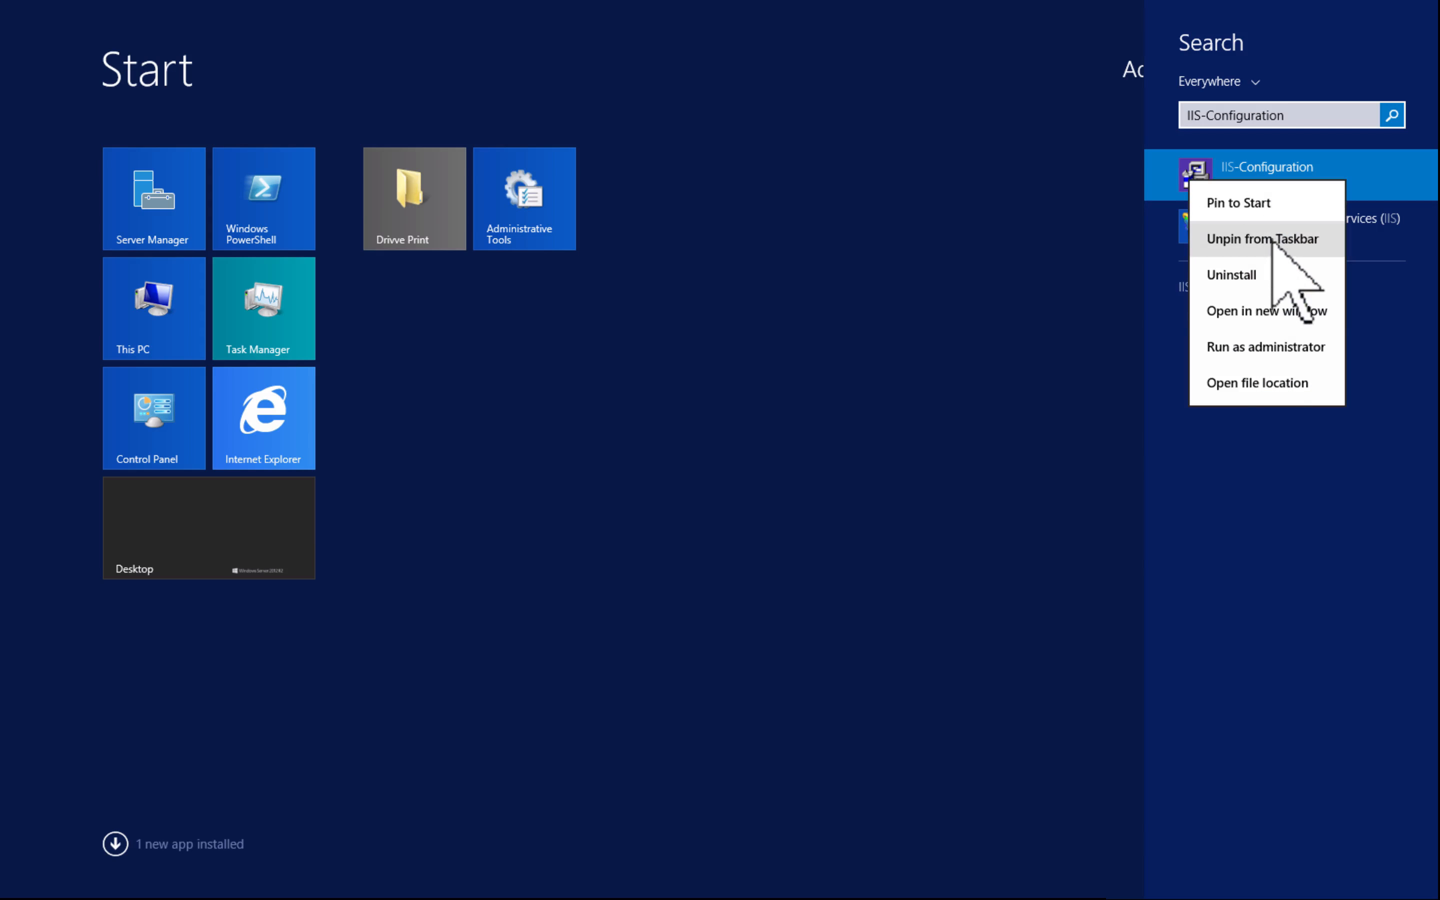
{"action": "left_click", "coordinate": [1248, 337]}
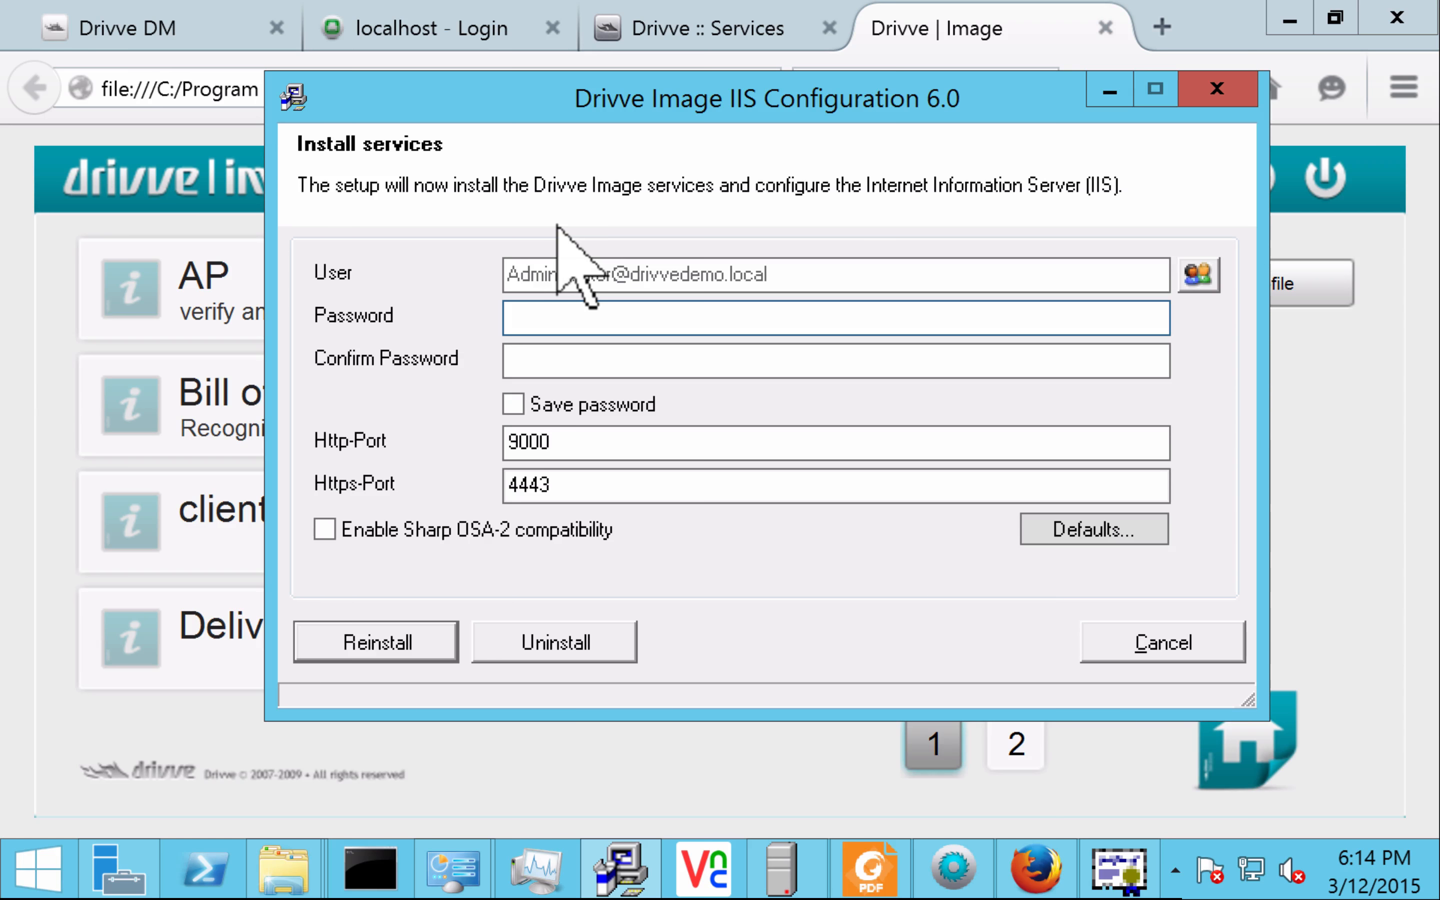
{"action": "left_click", "coordinate": [1163, 640]}
{"action": "left_click", "coordinate": [768, 570]}
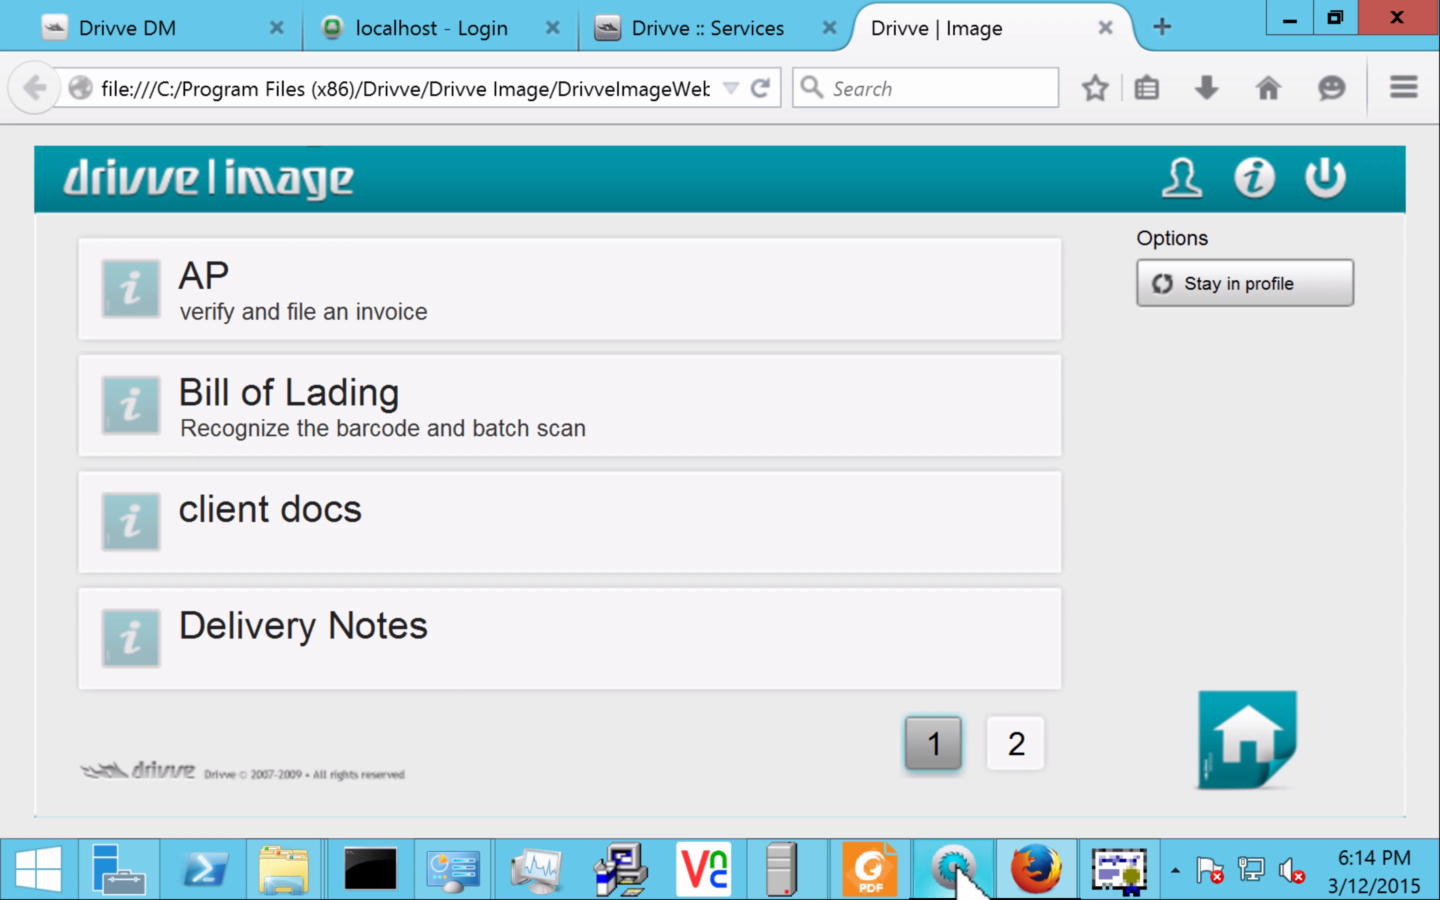
Step: In Drivve Image's Device Management, check the licenses assigned to the Fujitsu-Demo, Toshiba-Demo and Sharp-Demo devices, and cancel without changes
{"action": "mouse_move", "coordinate": [955, 868]}
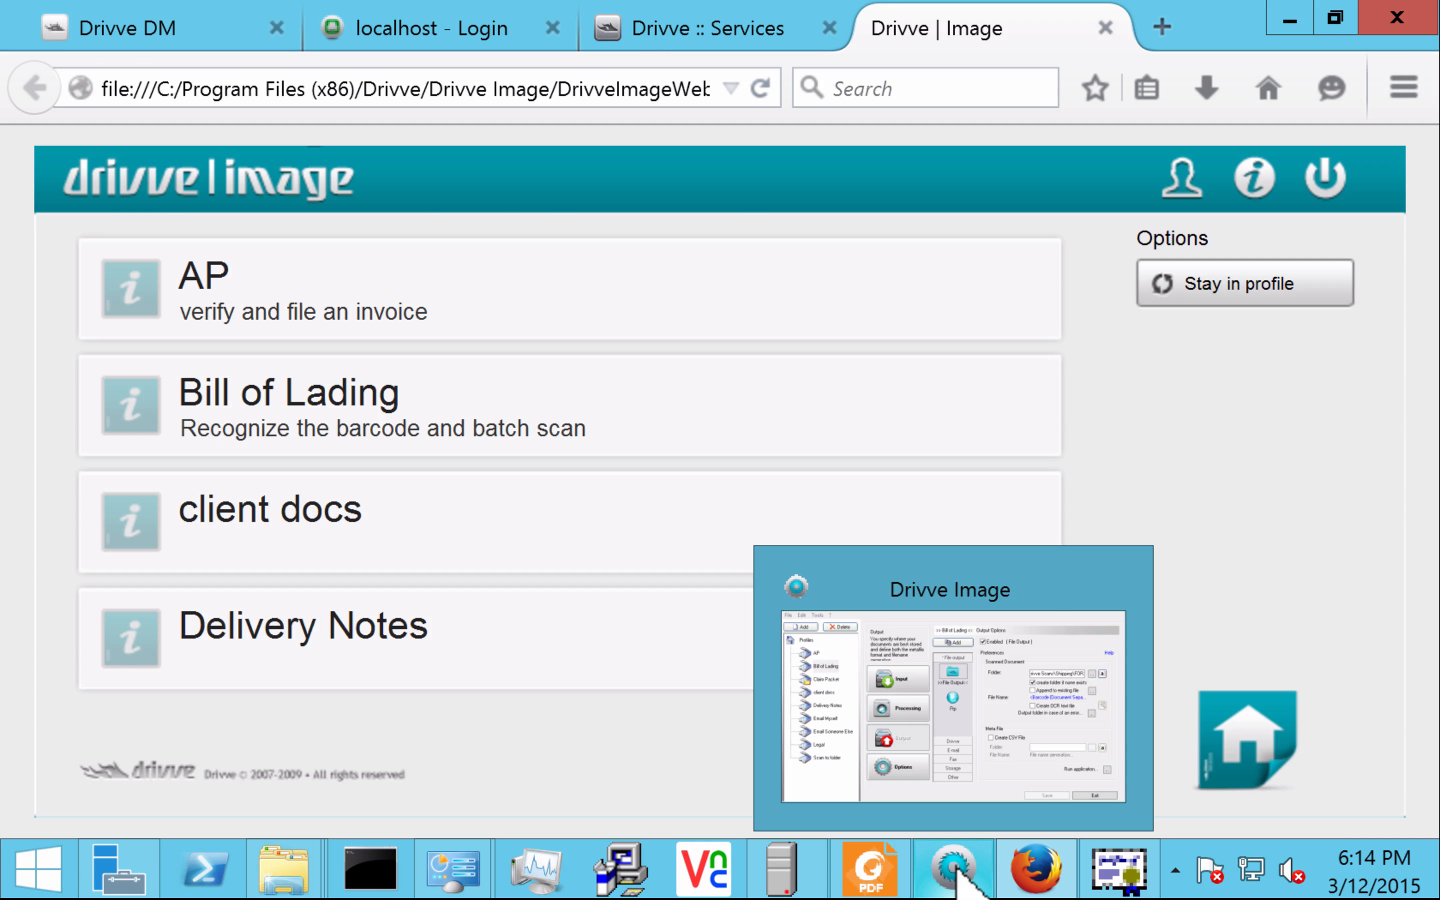
{"action": "left_click", "coordinate": [956, 875]}
{"action": "left_click", "coordinate": [161, 58]}
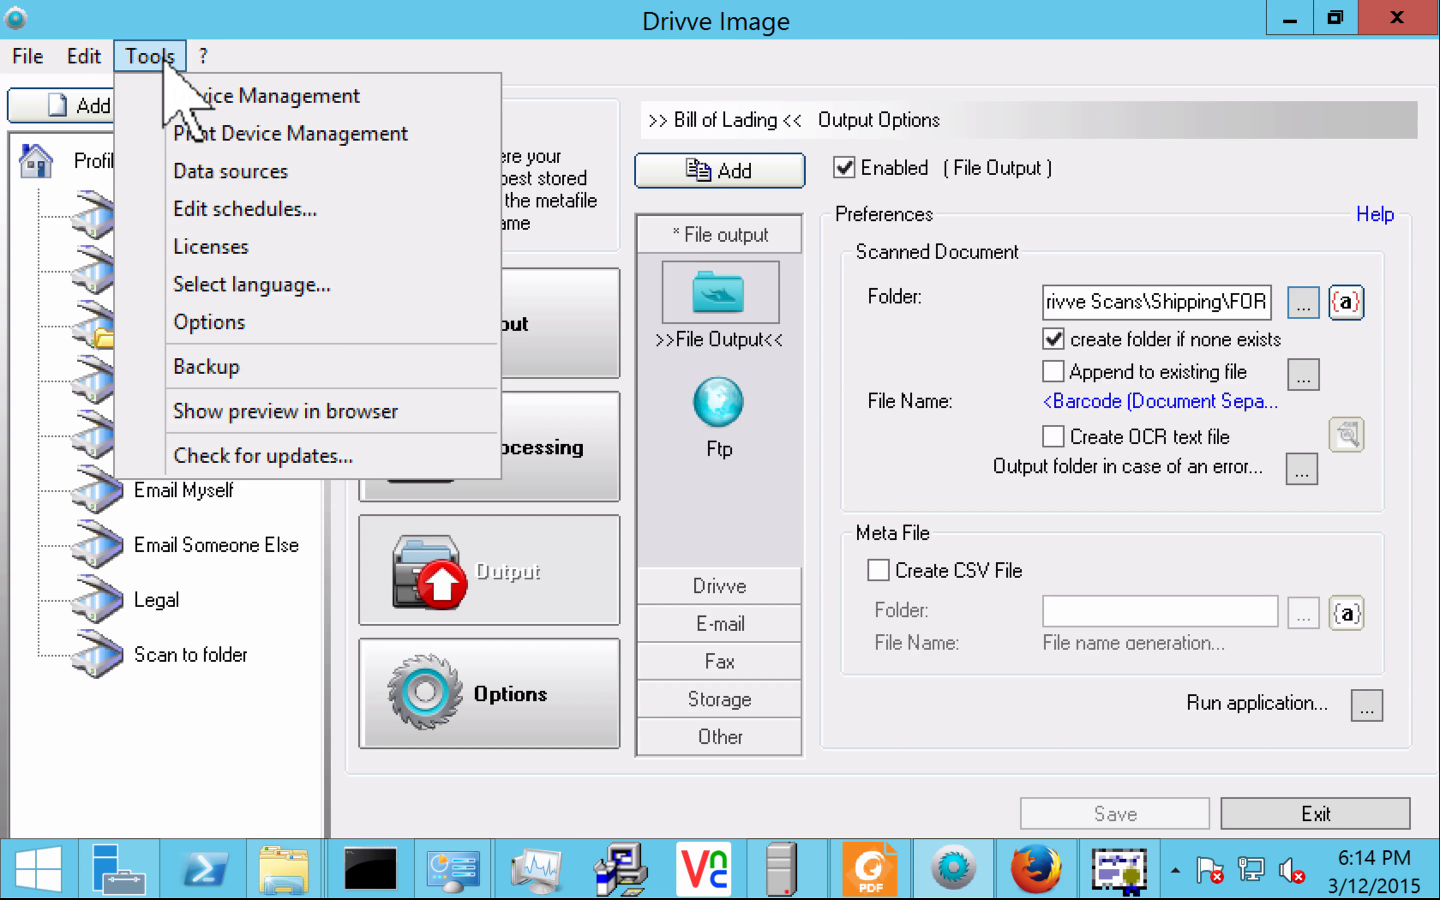
{"action": "left_click", "coordinate": [225, 86]}
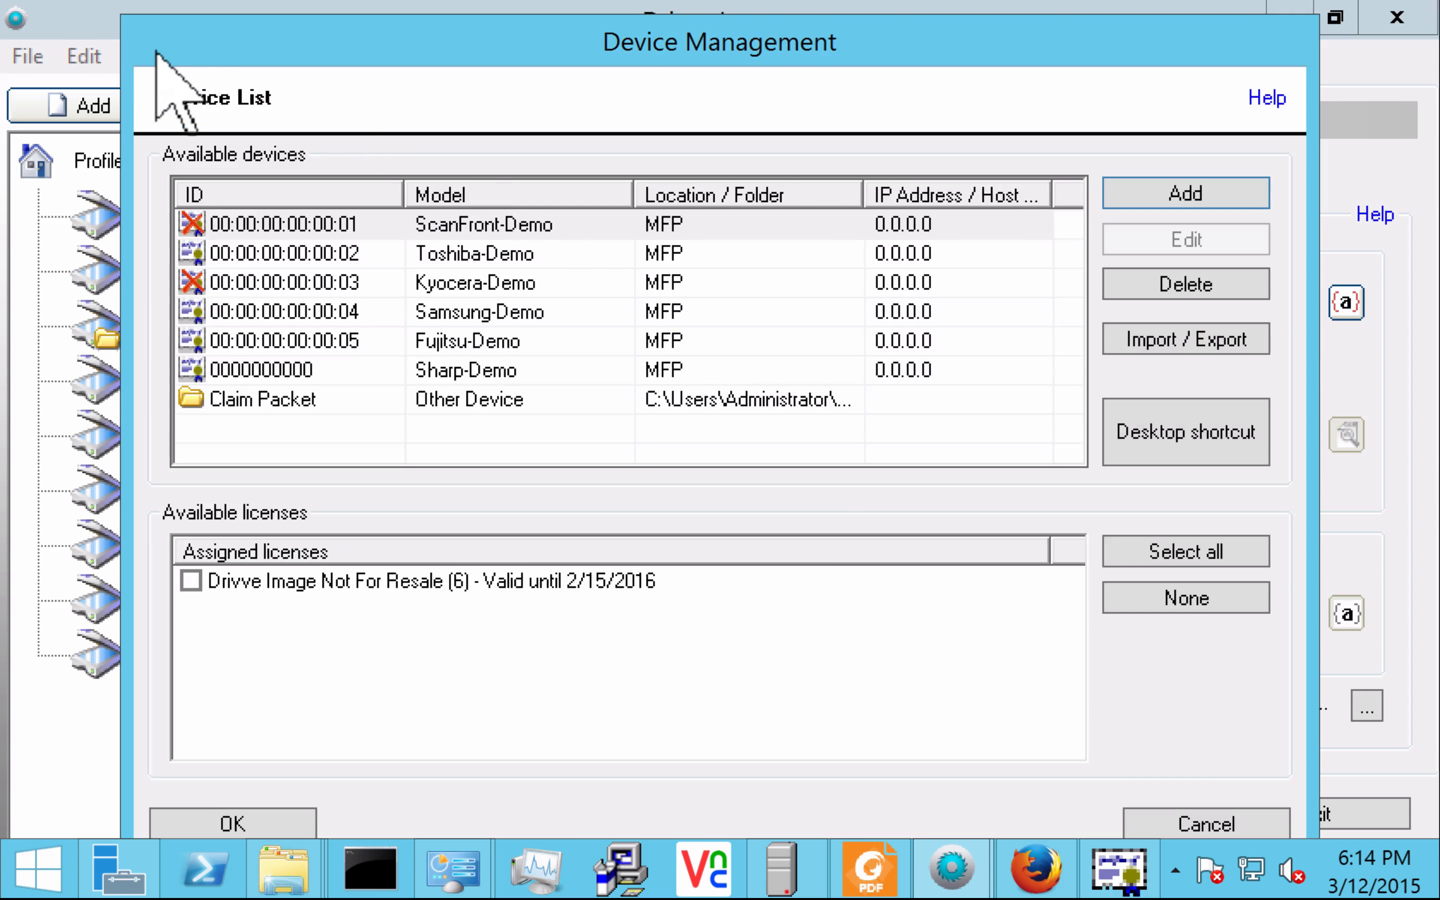
{"action": "left_click", "coordinate": [563, 334]}
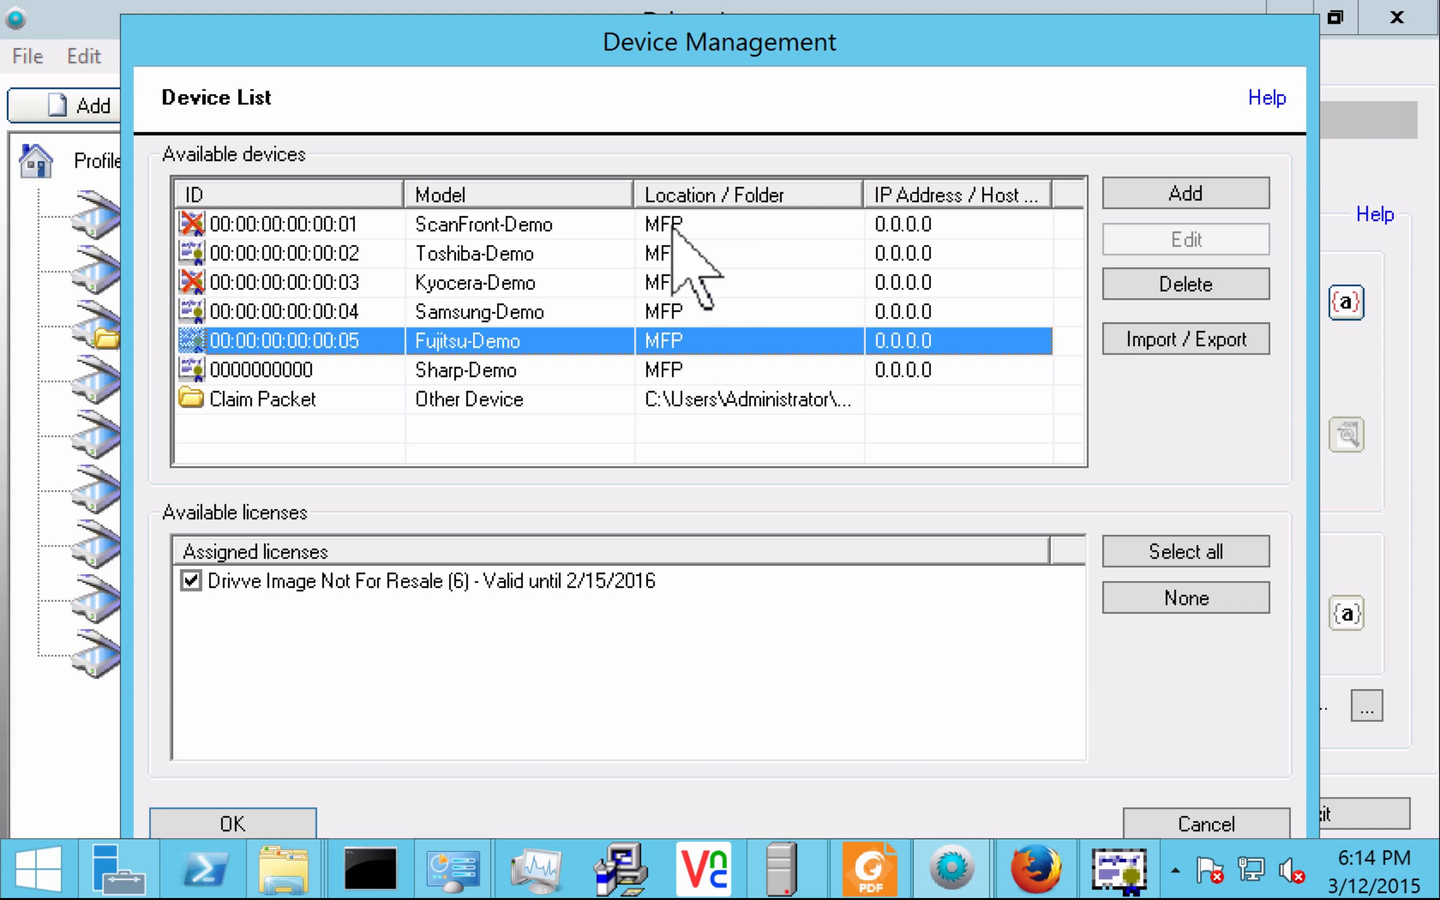
{"action": "left_click", "coordinate": [702, 255]}
{"action": "left_click", "coordinate": [826, 363]}
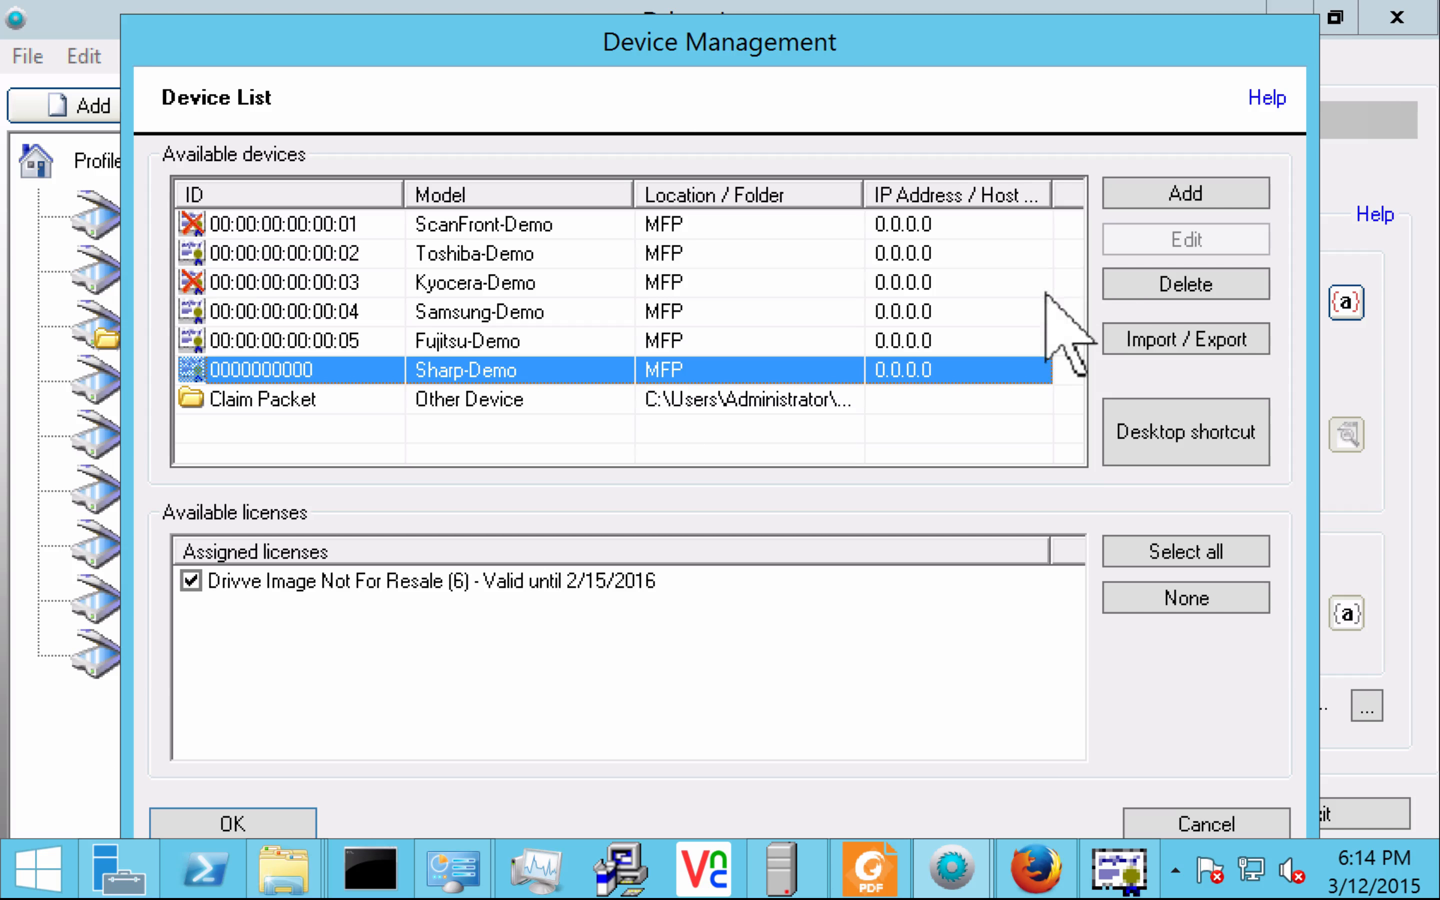
{"action": "left_click", "coordinate": [1208, 824]}
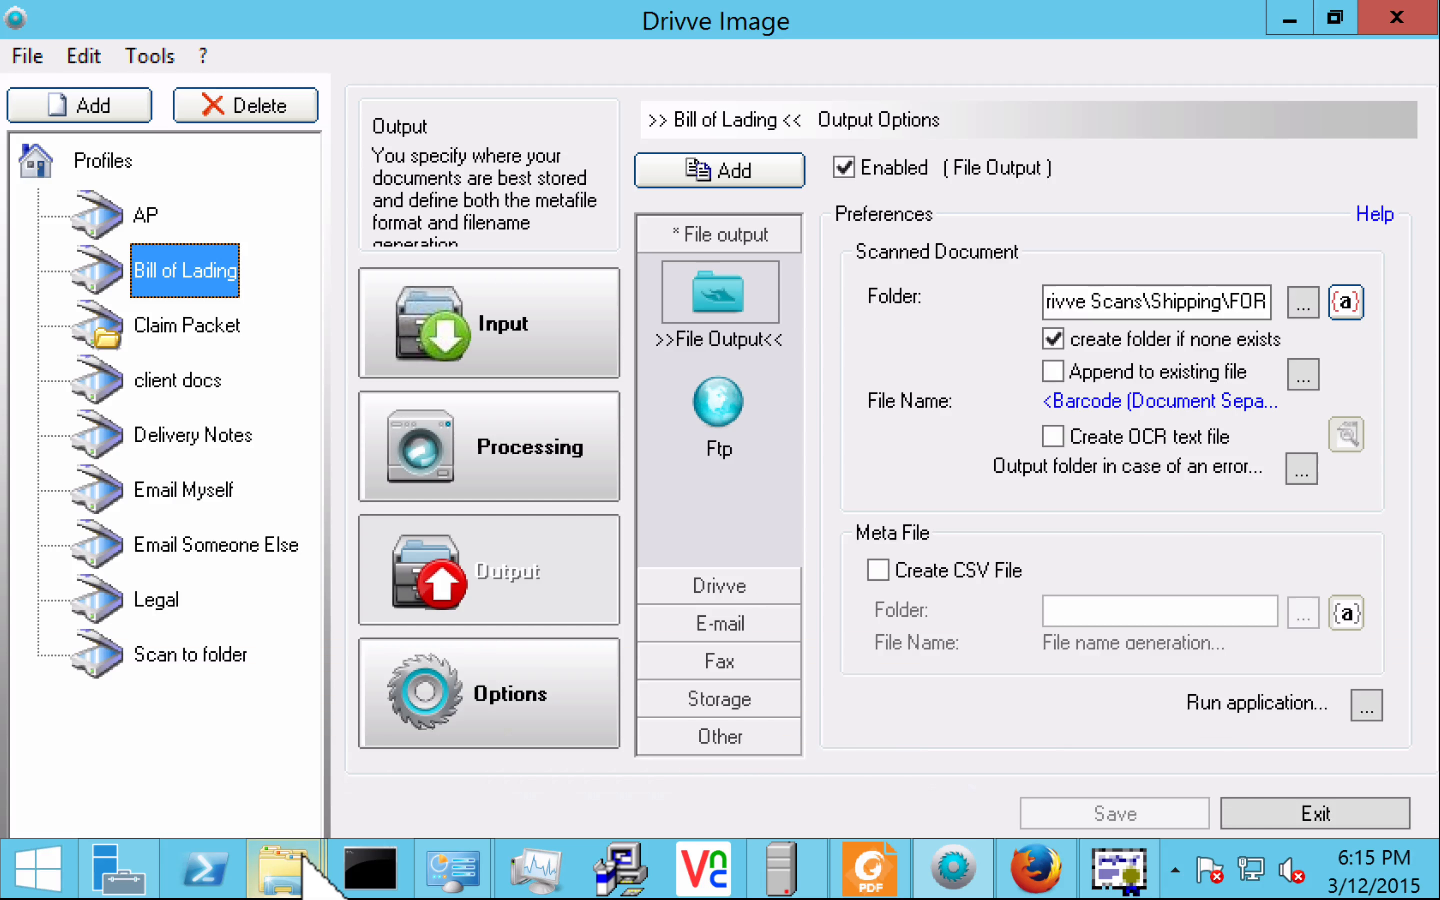
Step: Bring up the Drivve Image Log folder window and enlarge it to show its full file listing
{"action": "mouse_move", "coordinate": [302, 853]}
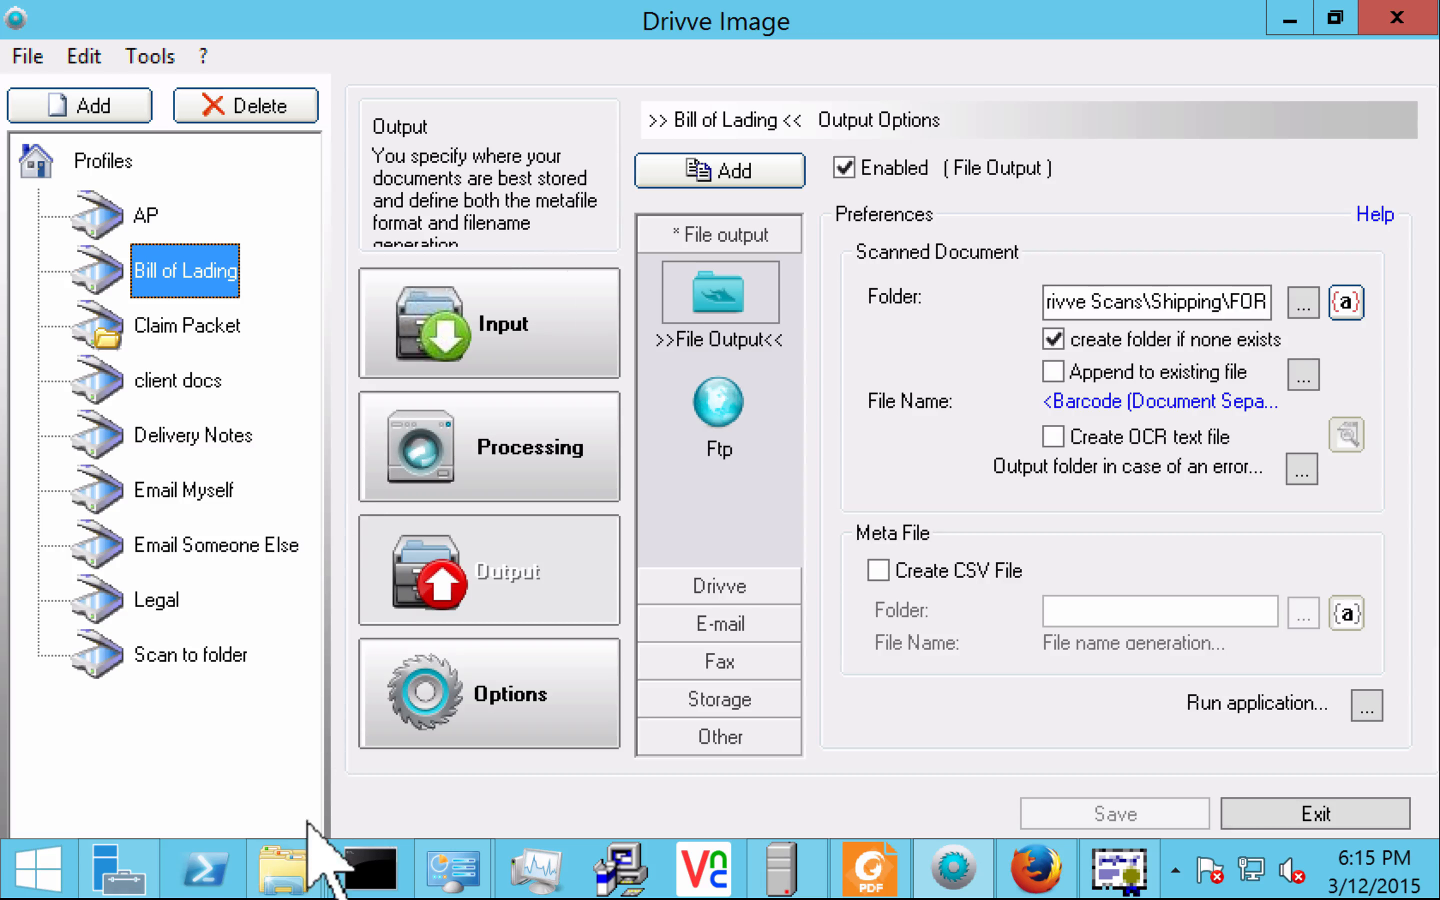
{"action": "left_click", "coordinate": [283, 868]}
{"action": "left_click", "coordinate": [179, 735]}
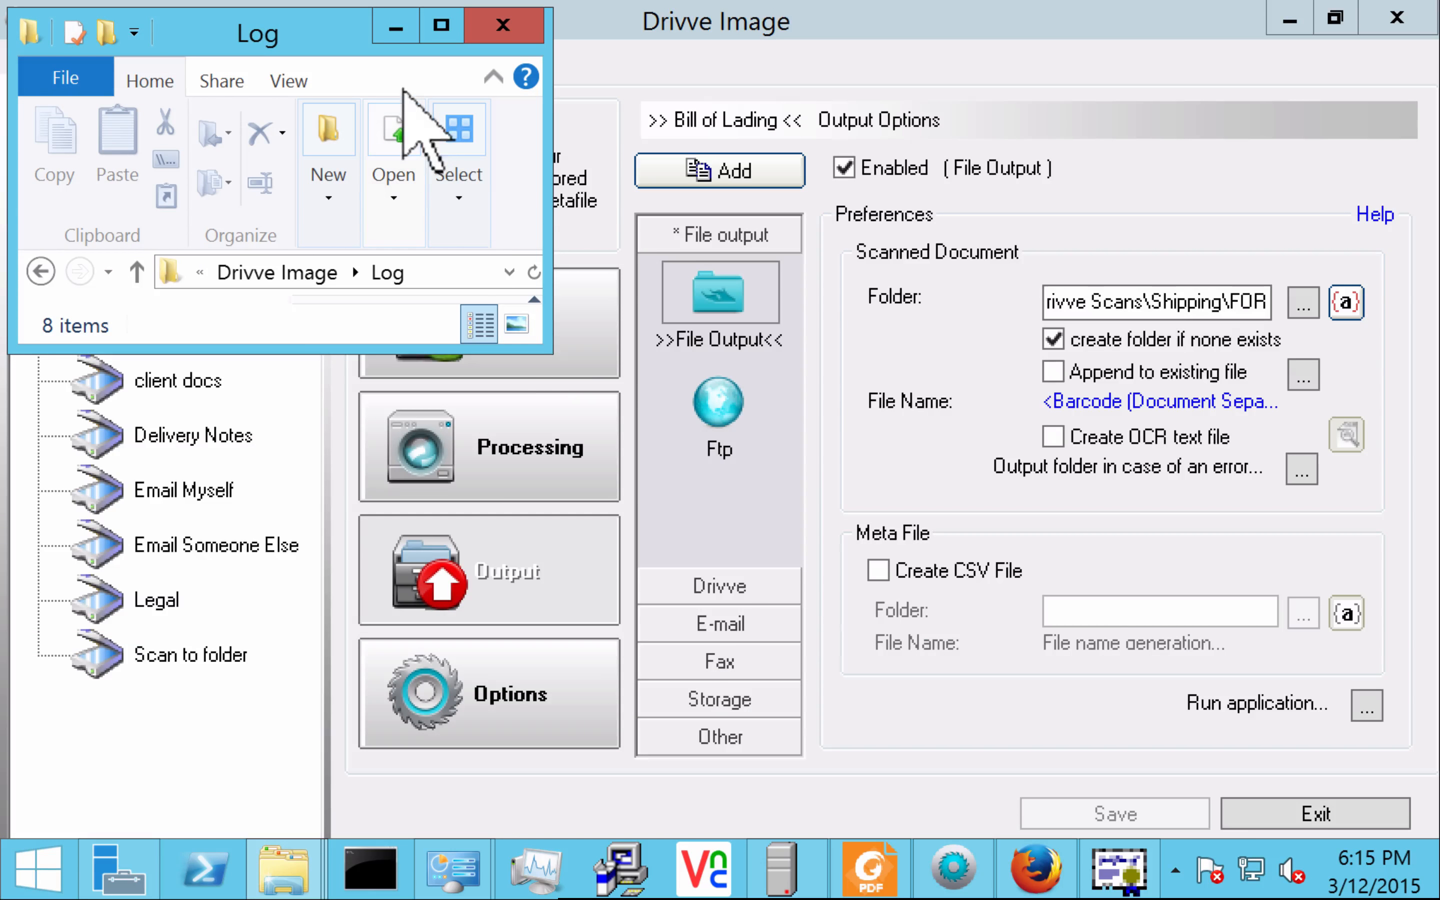
{"action": "left_click_drag", "start_coordinate": [551, 354], "coordinate": [1161, 749]}
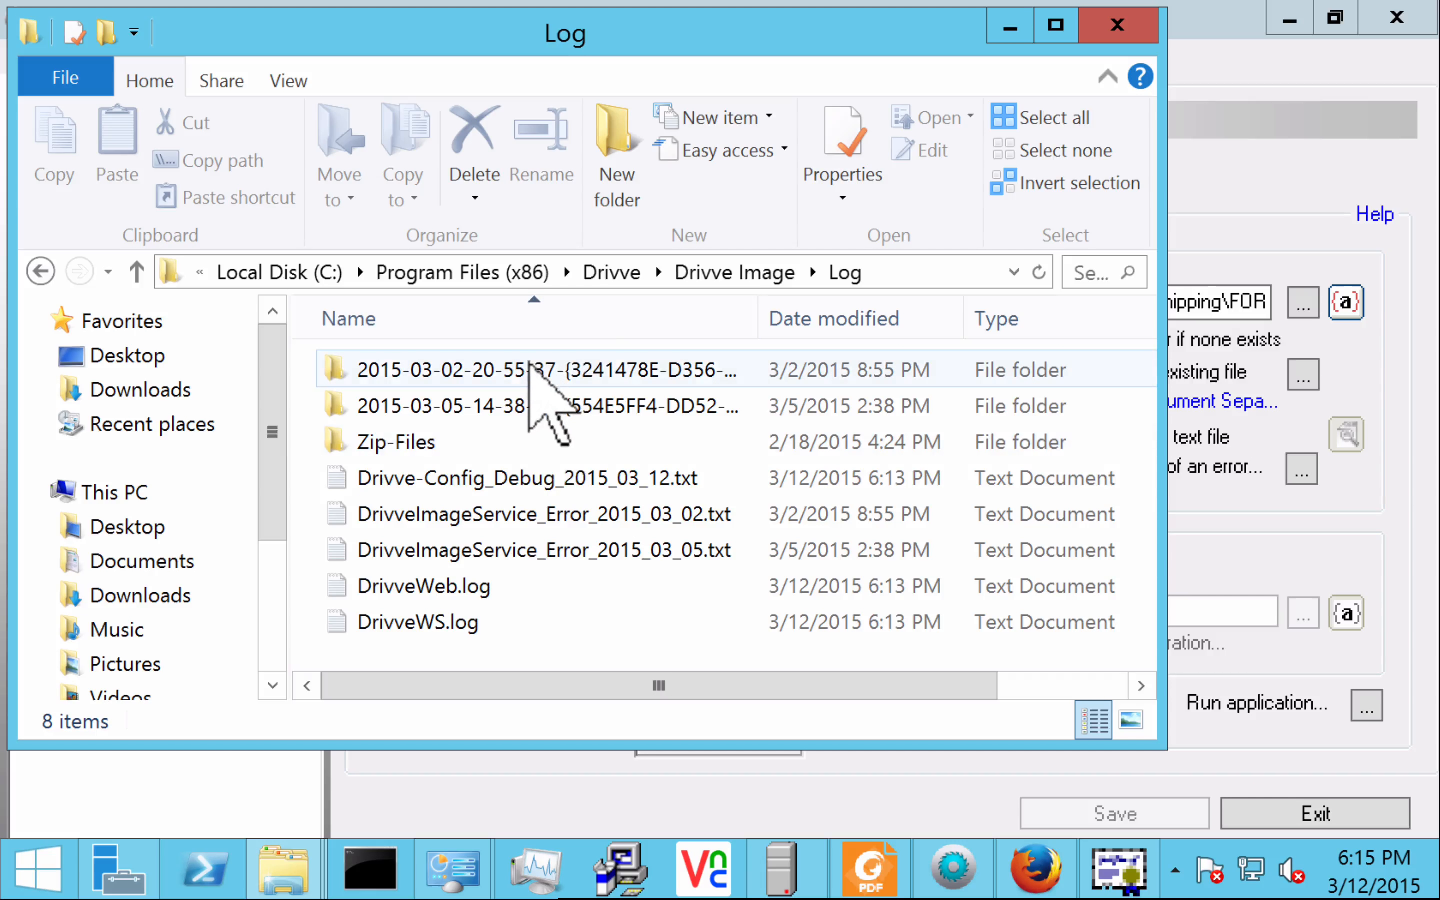
Step: Delete all files and subfolders in the Log folder
{"action": "key", "text": "ctrl+a"}
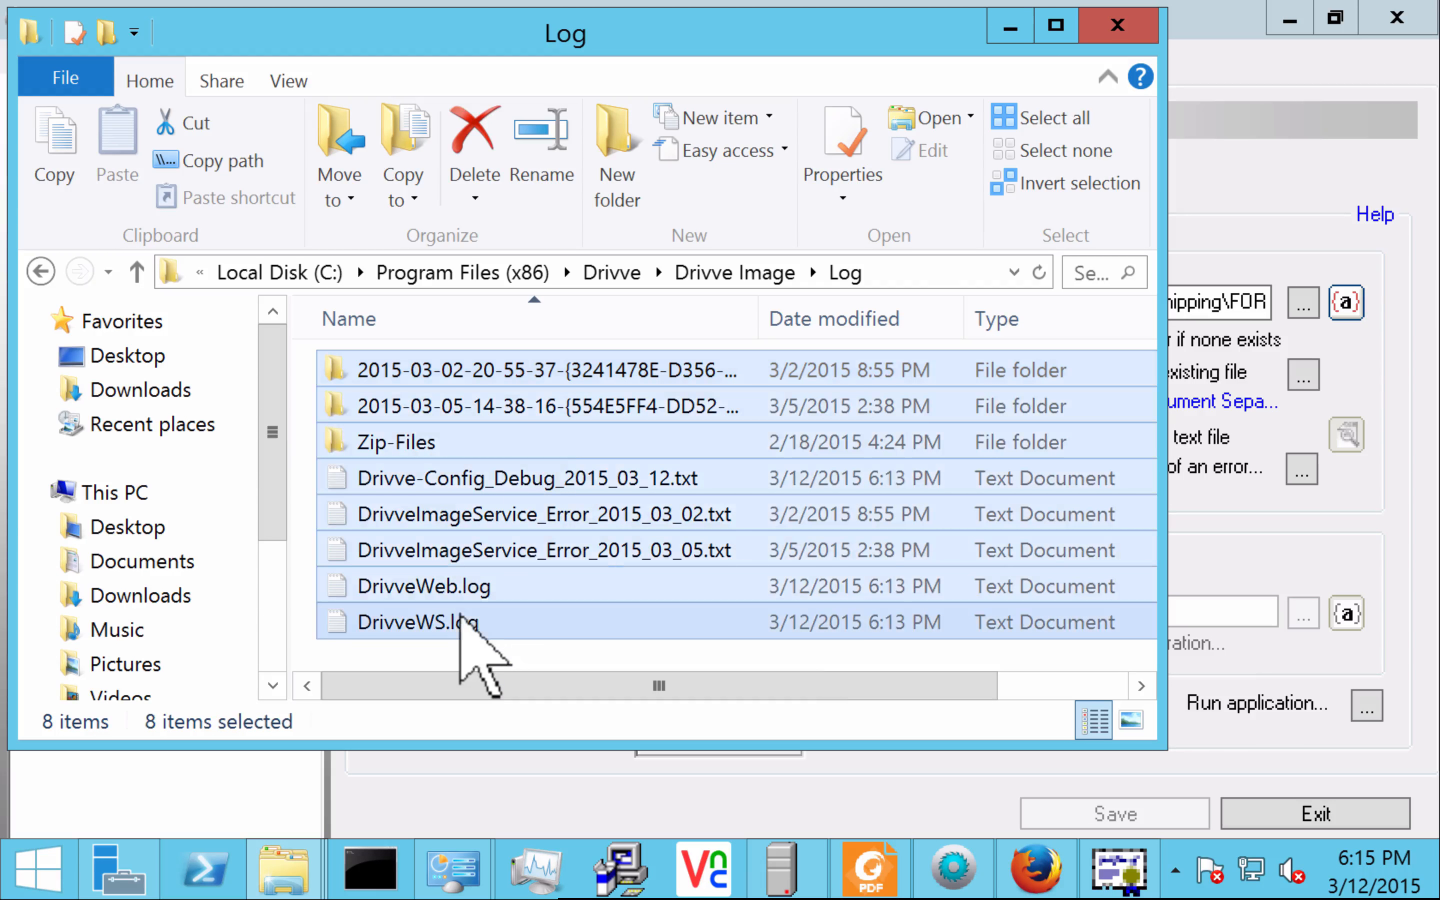
{"action": "right_click", "coordinate": [548, 440]}
{"action": "left_click", "coordinate": [652, 694]}
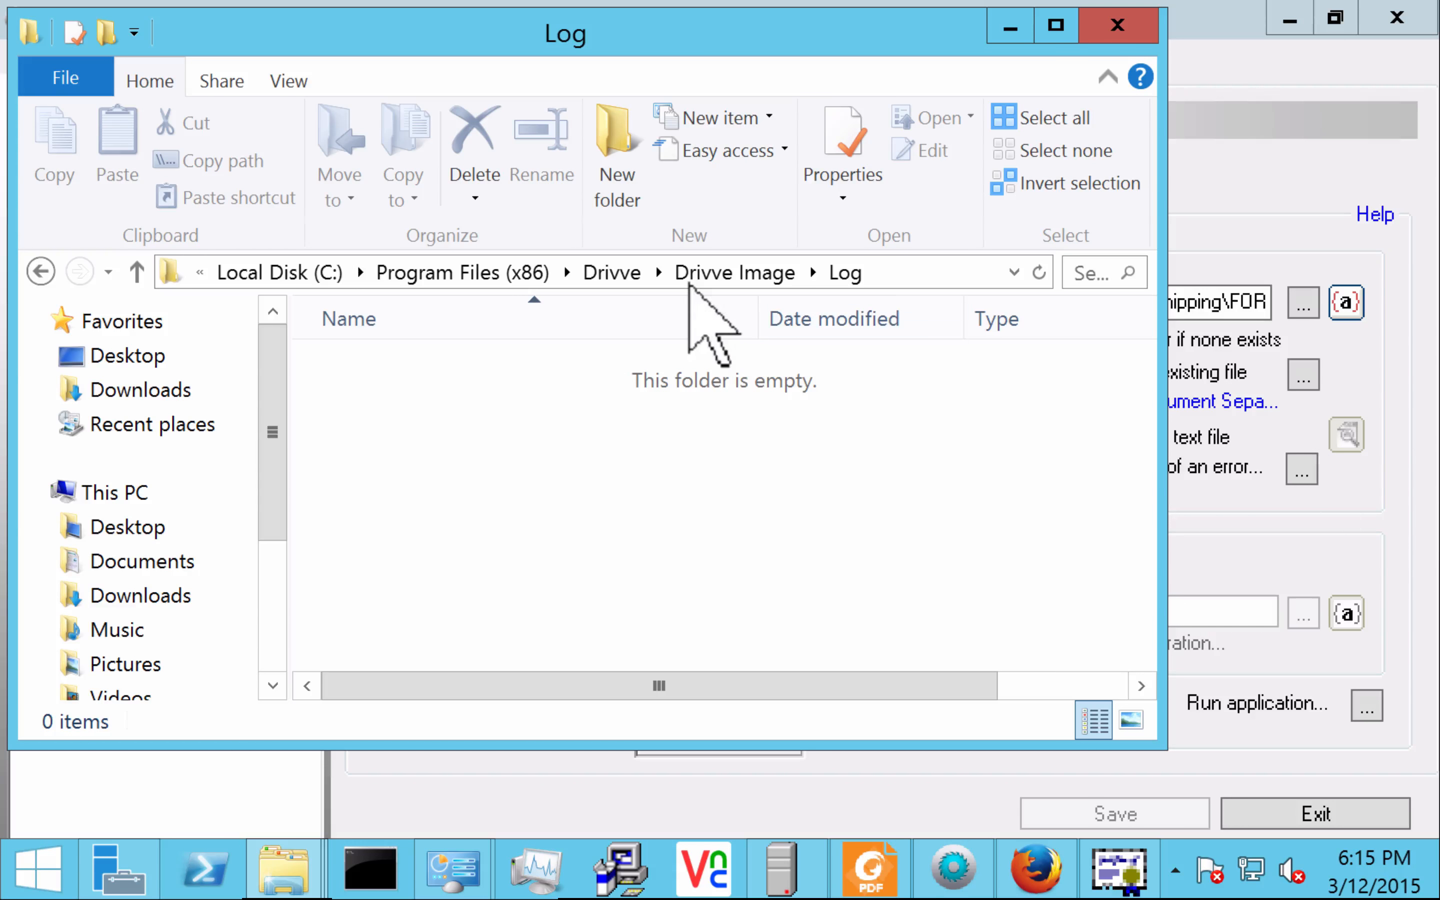
Step: Return to Drivve Image, select the Claim Packet profile to show its output options, and bring the Log folder window back up
{"action": "left_click", "coordinate": [1409, 545]}
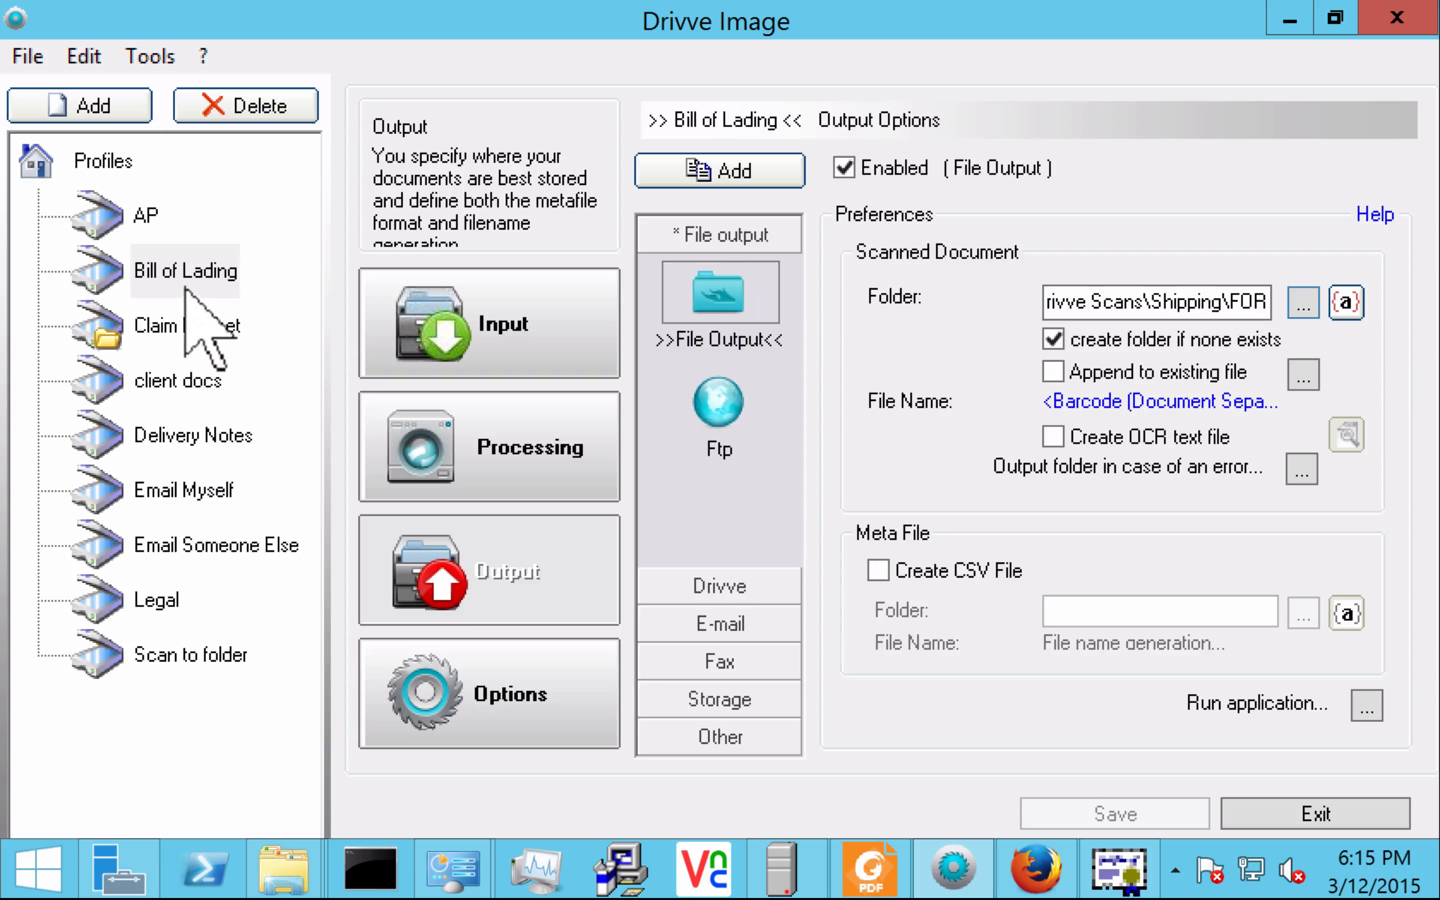
{"action": "left_click", "coordinate": [185, 325]}
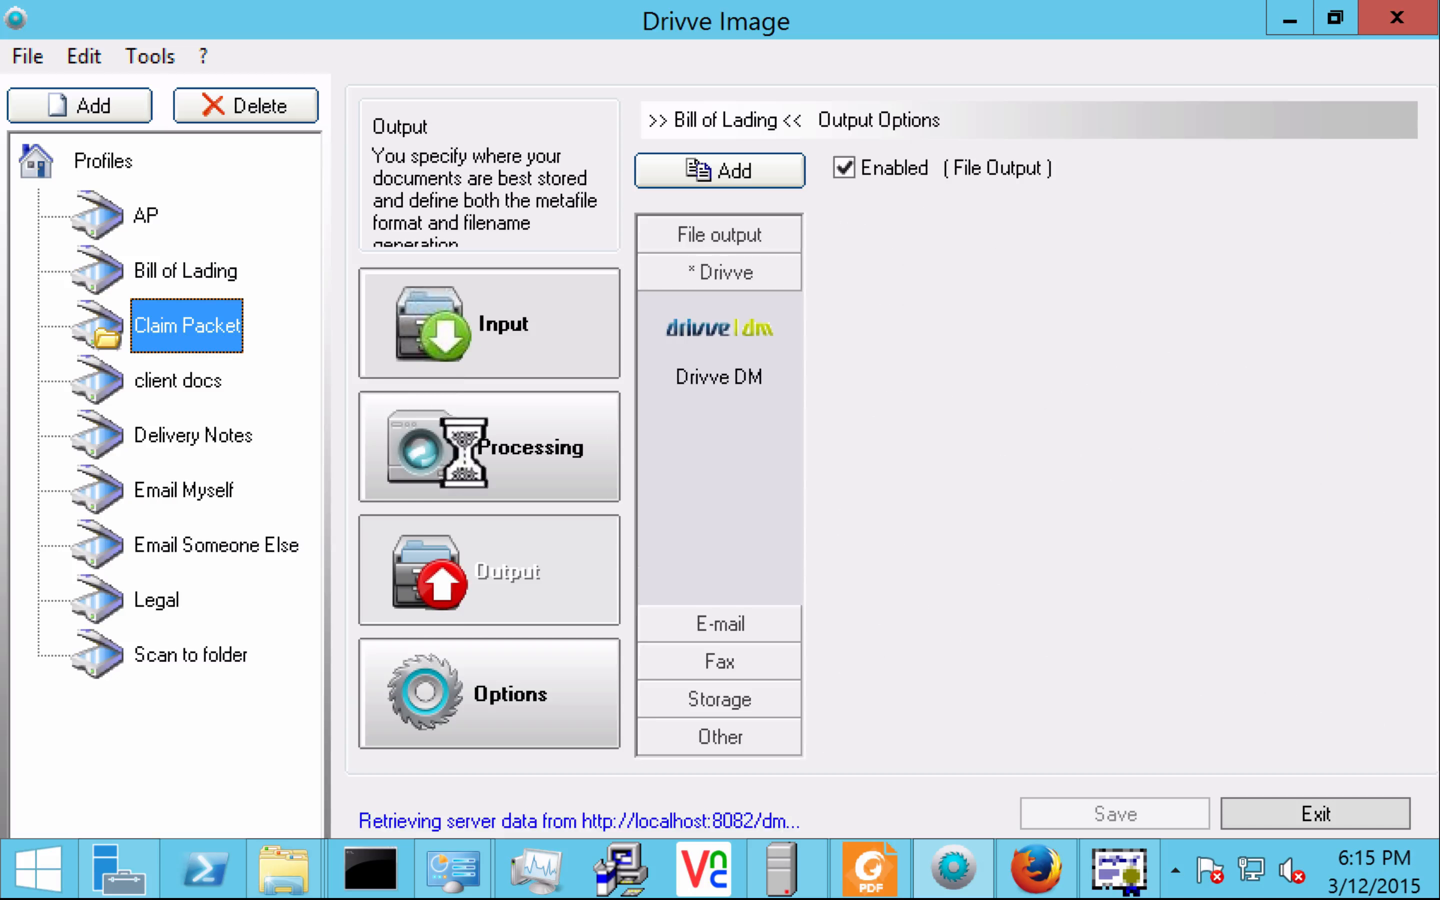
{"action": "left_click", "coordinate": [317, 896]}
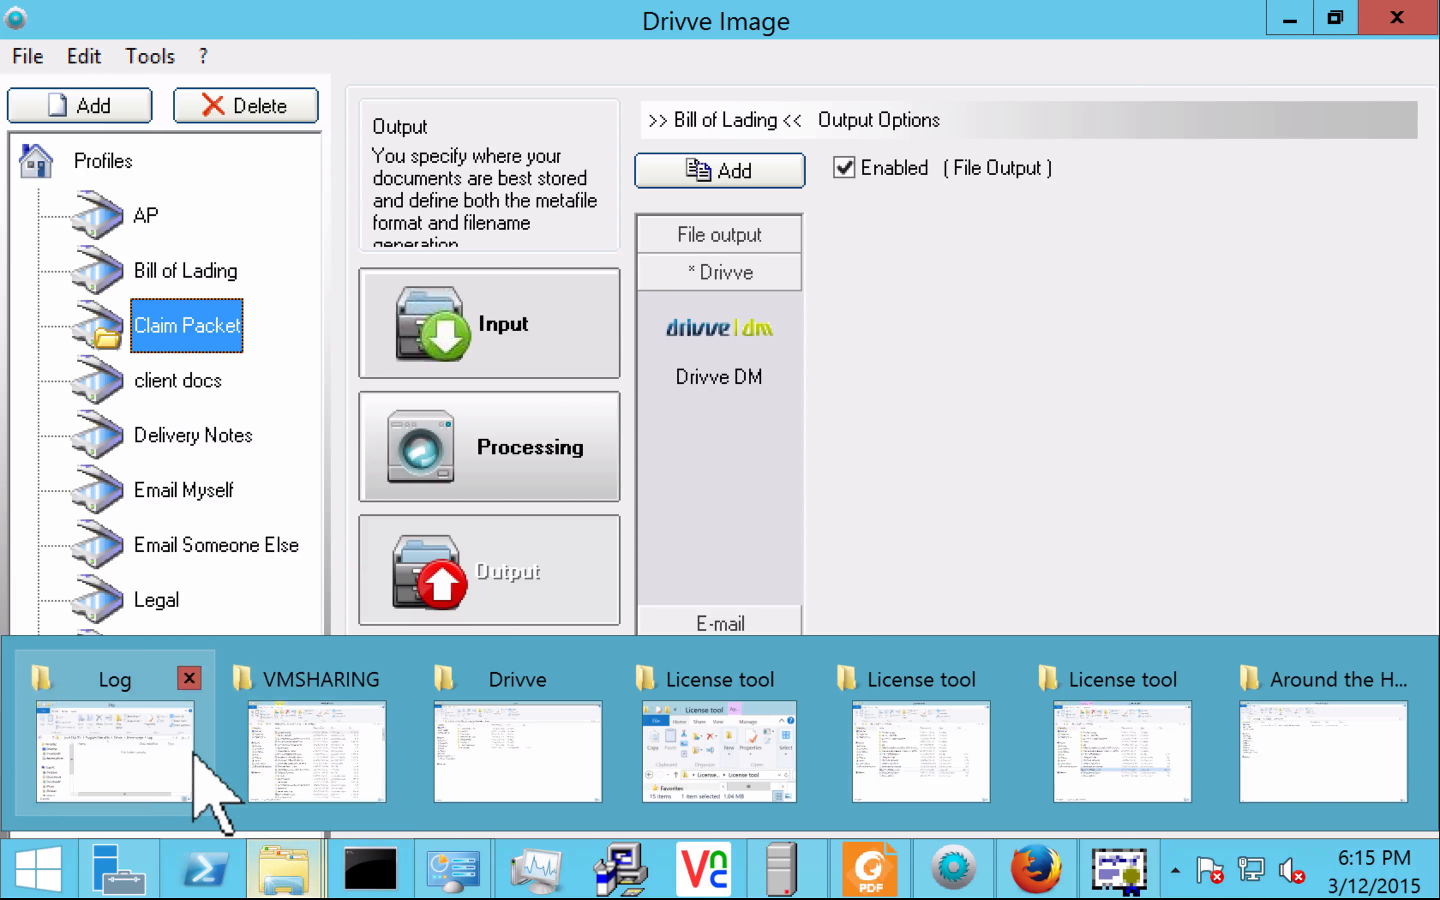
{"action": "left_click", "coordinate": [197, 834]}
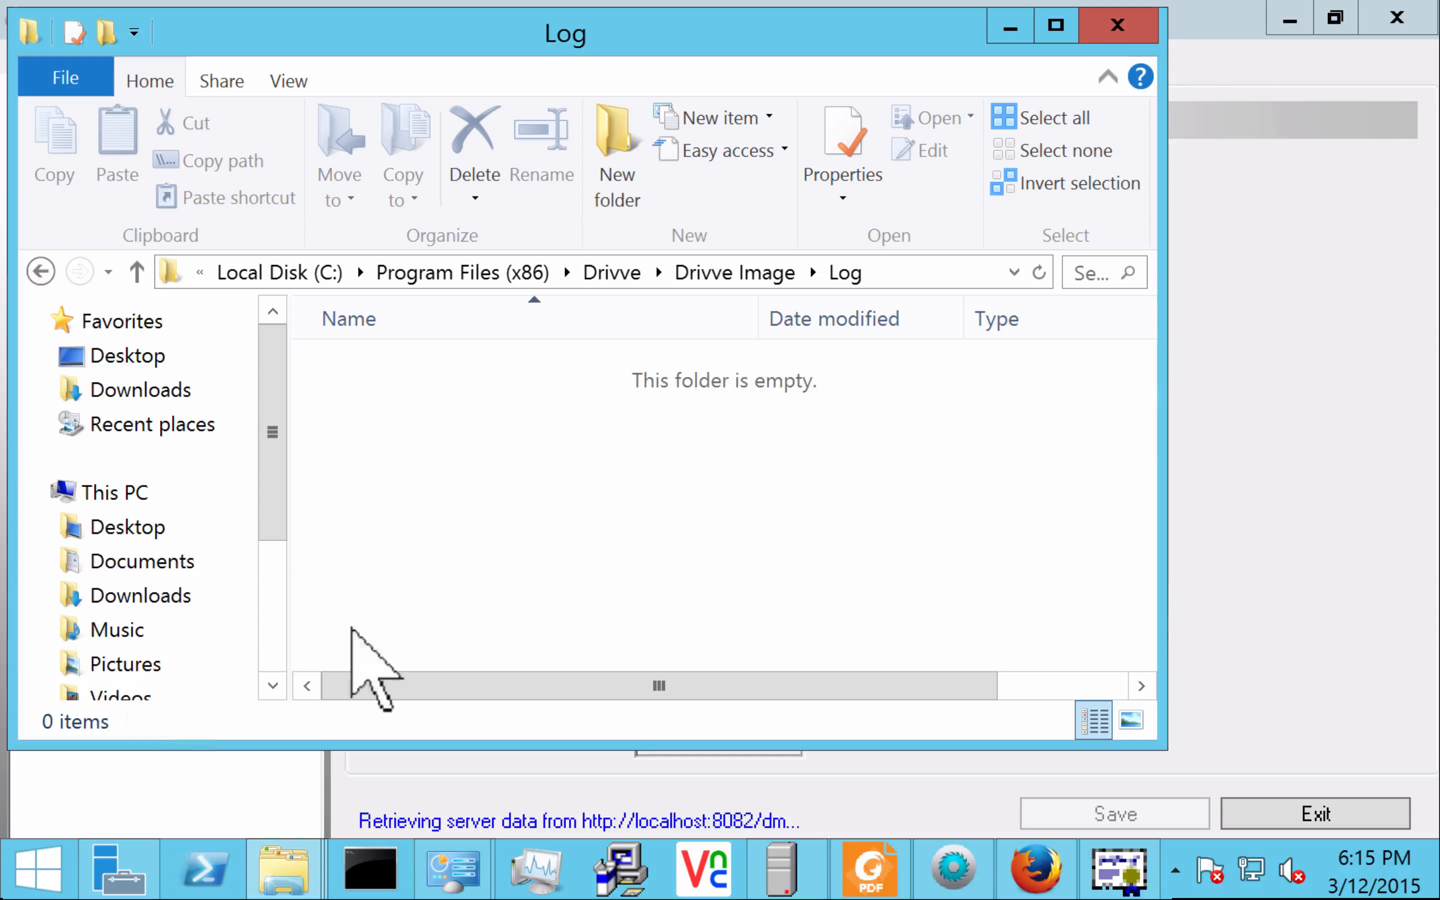
Step: Switch to the Drivve Image preview page in Firefox and return to the Log folder to check for new log files
{"action": "left_click", "coordinate": [1061, 866]}
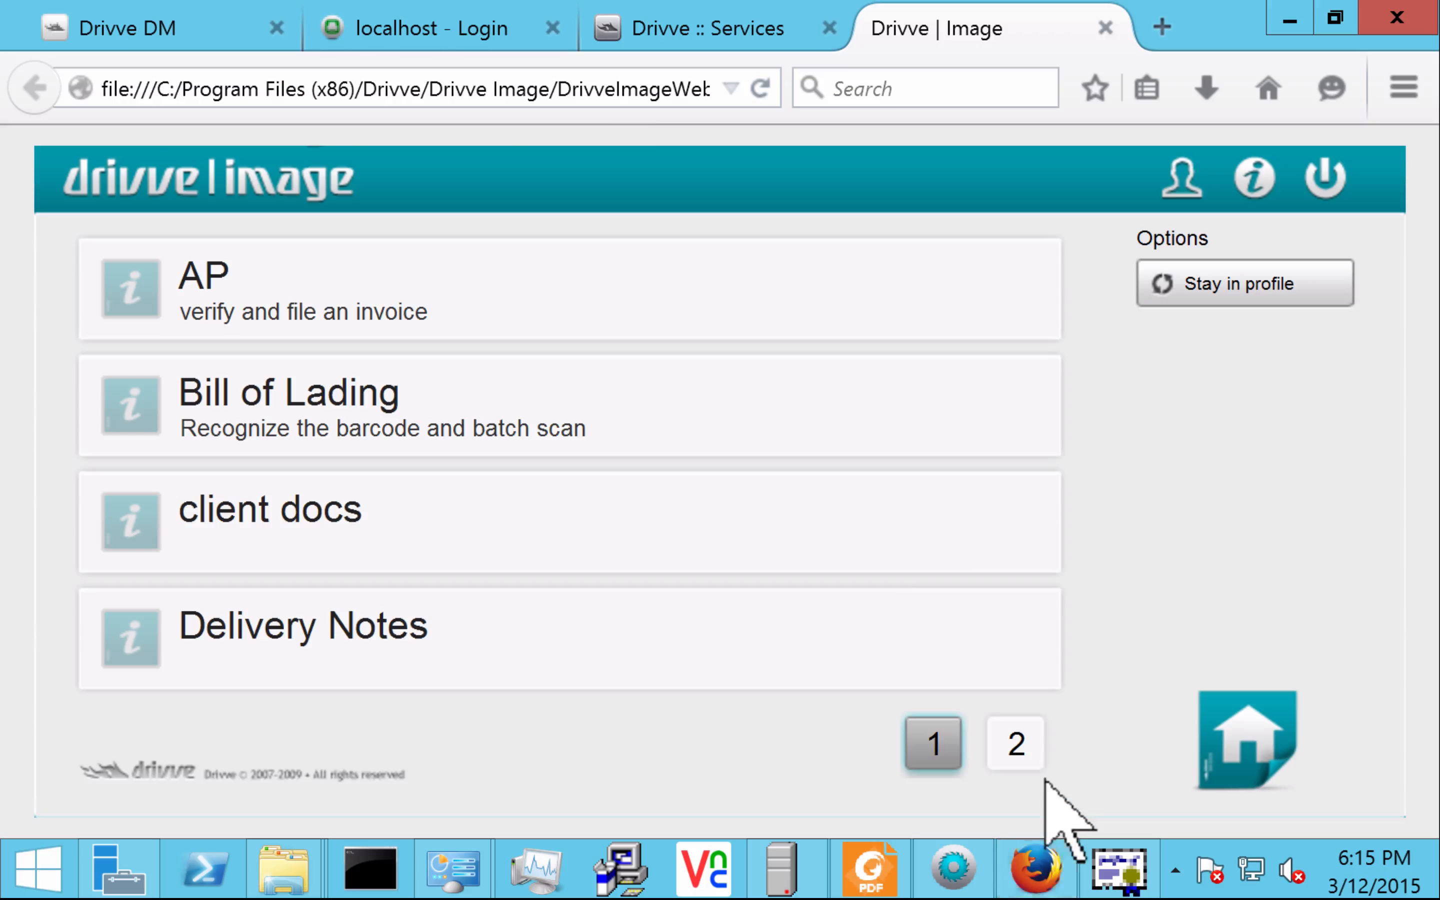
{"action": "left_click", "coordinate": [633, 98]}
{"action": "left_click", "coordinate": [633, 98]}
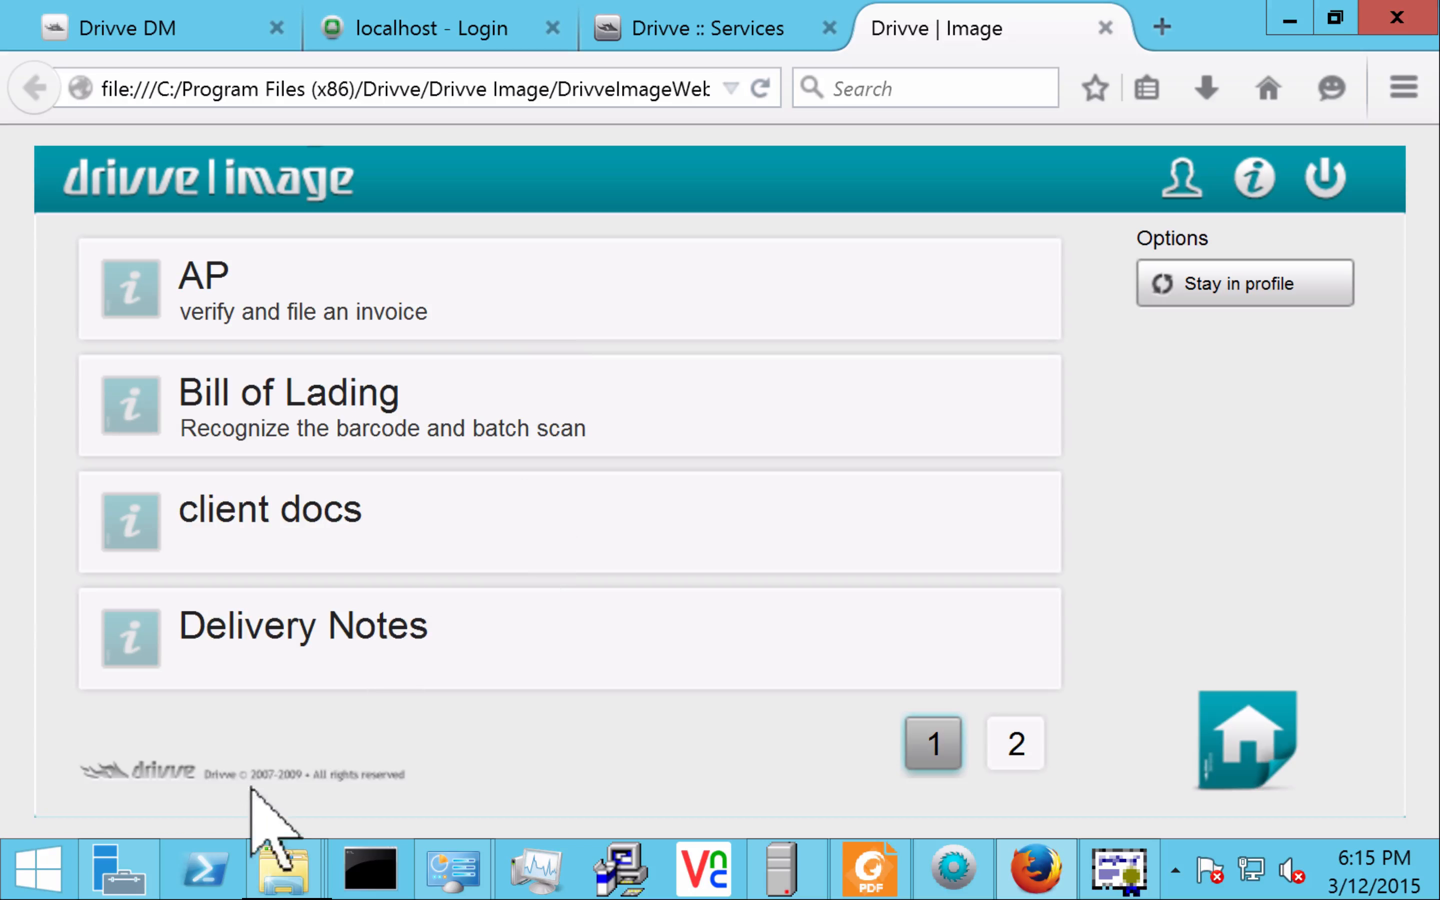
{"action": "left_click", "coordinate": [285, 864]}
{"action": "left_click", "coordinate": [152, 774]}
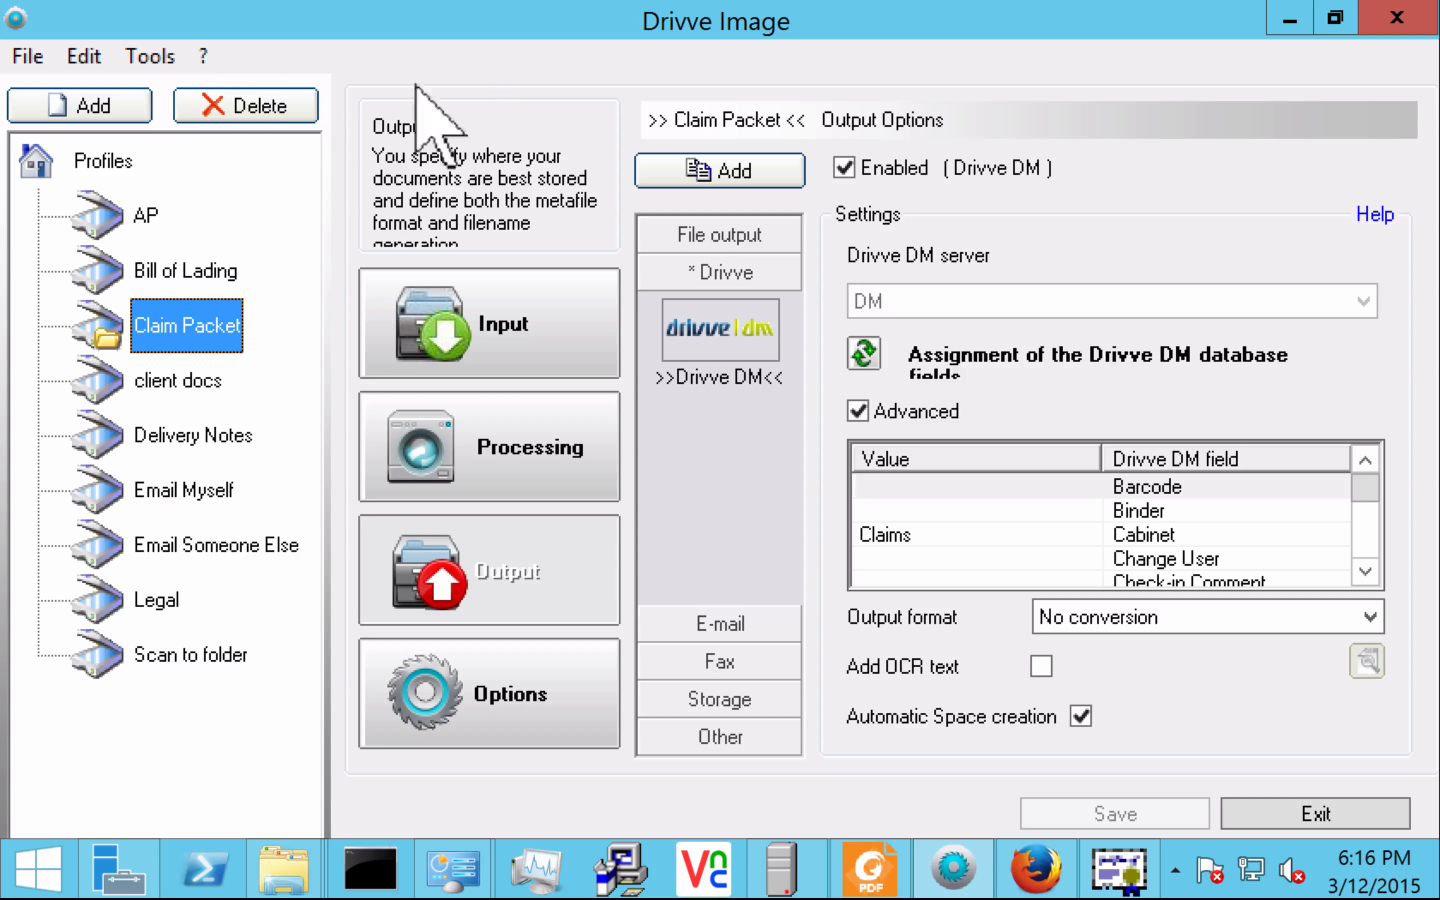
Step: Go through Drivve Image's licensing wizard as an existing customer to view the Manage Licenses options, and cancel without changes
{"action": "left_click", "coordinate": [154, 57]}
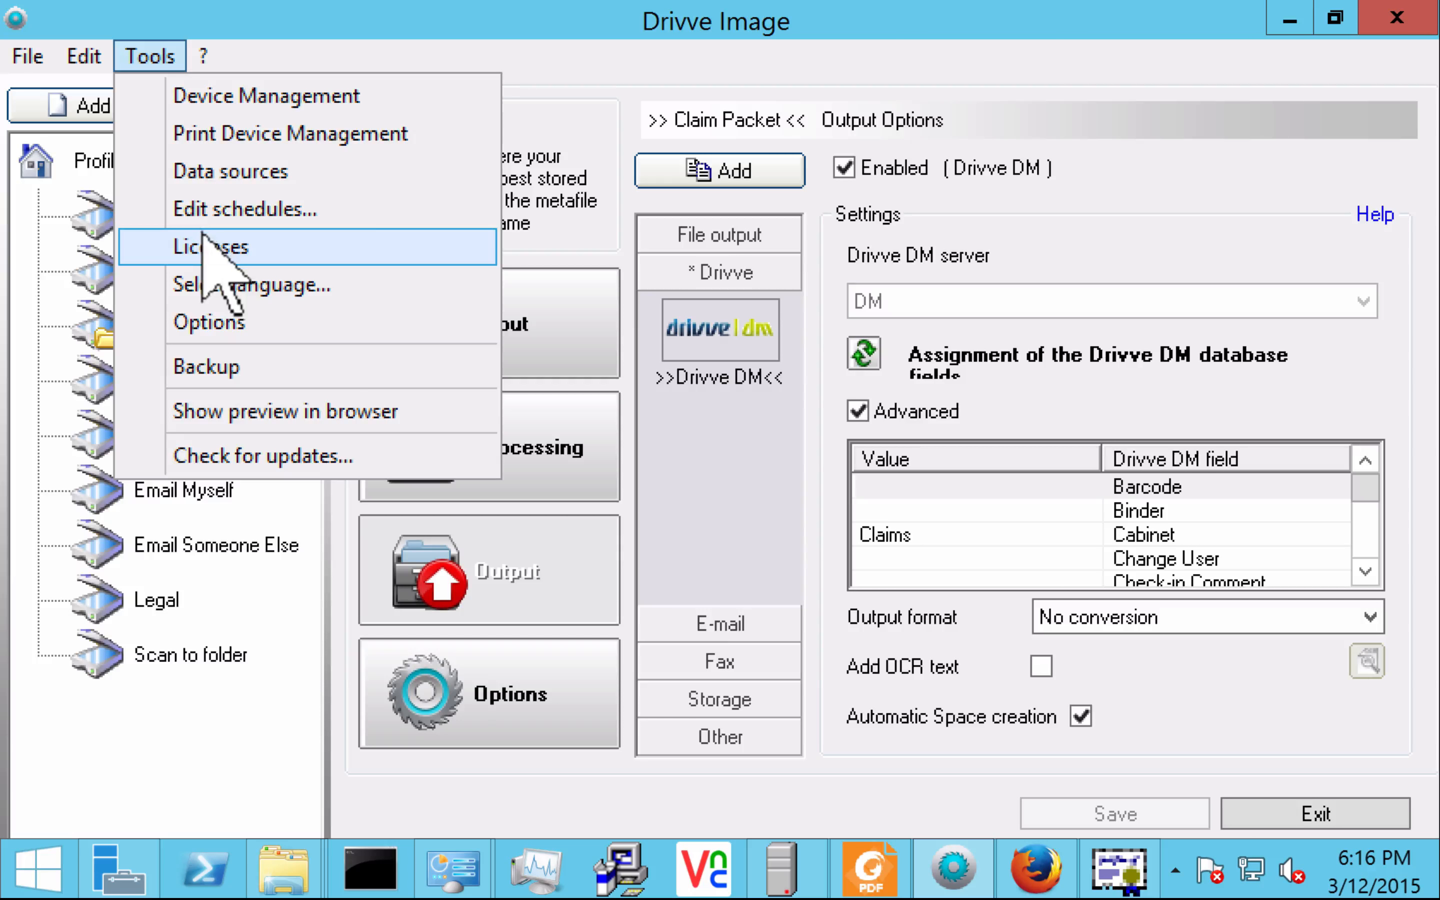
{"action": "left_click", "coordinate": [202, 247]}
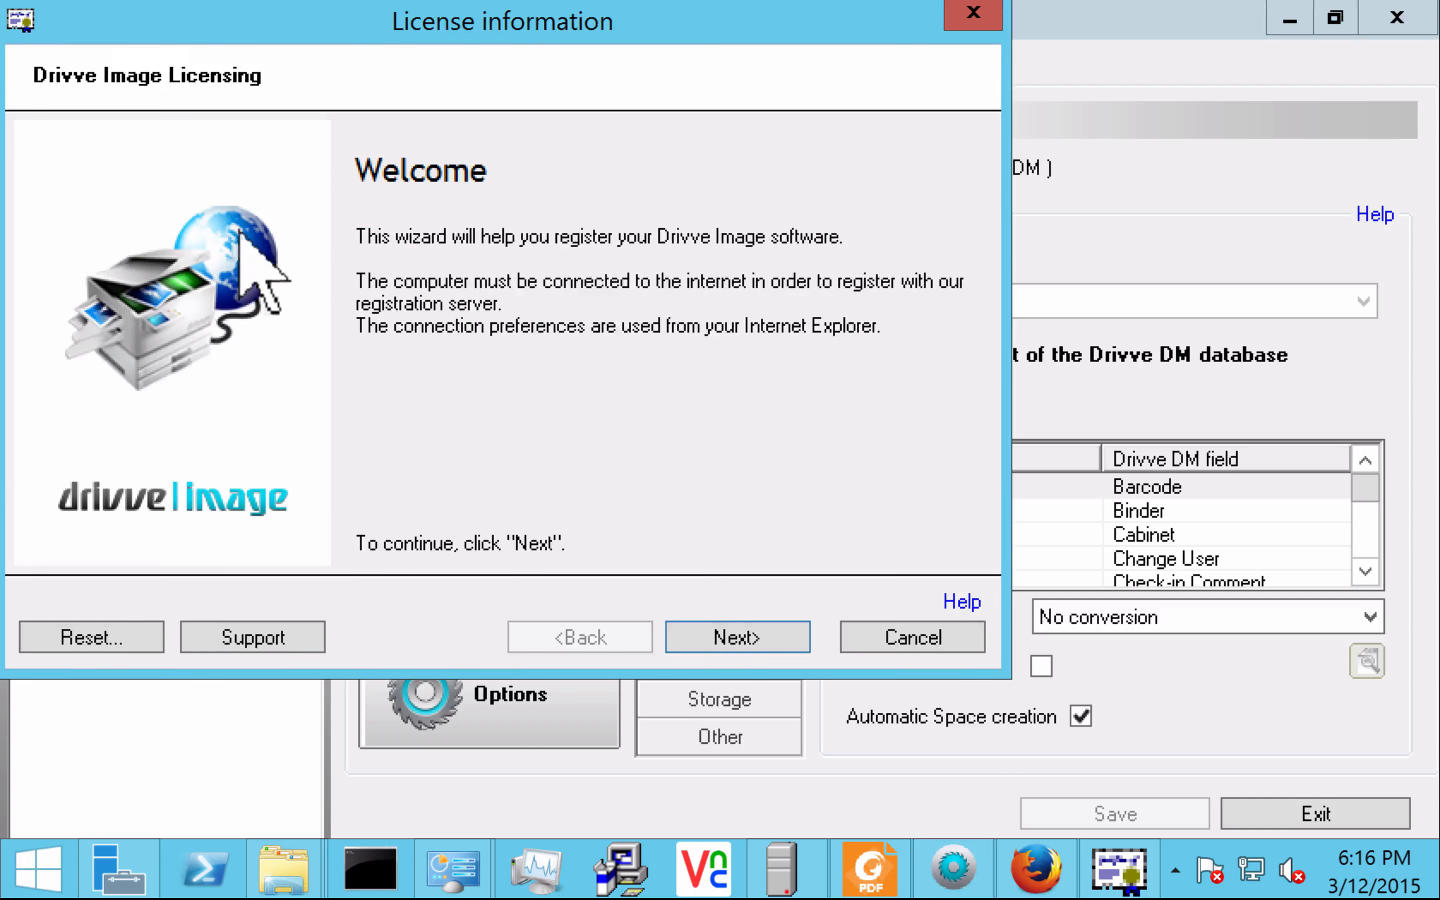
{"action": "left_click", "coordinate": [720, 630]}
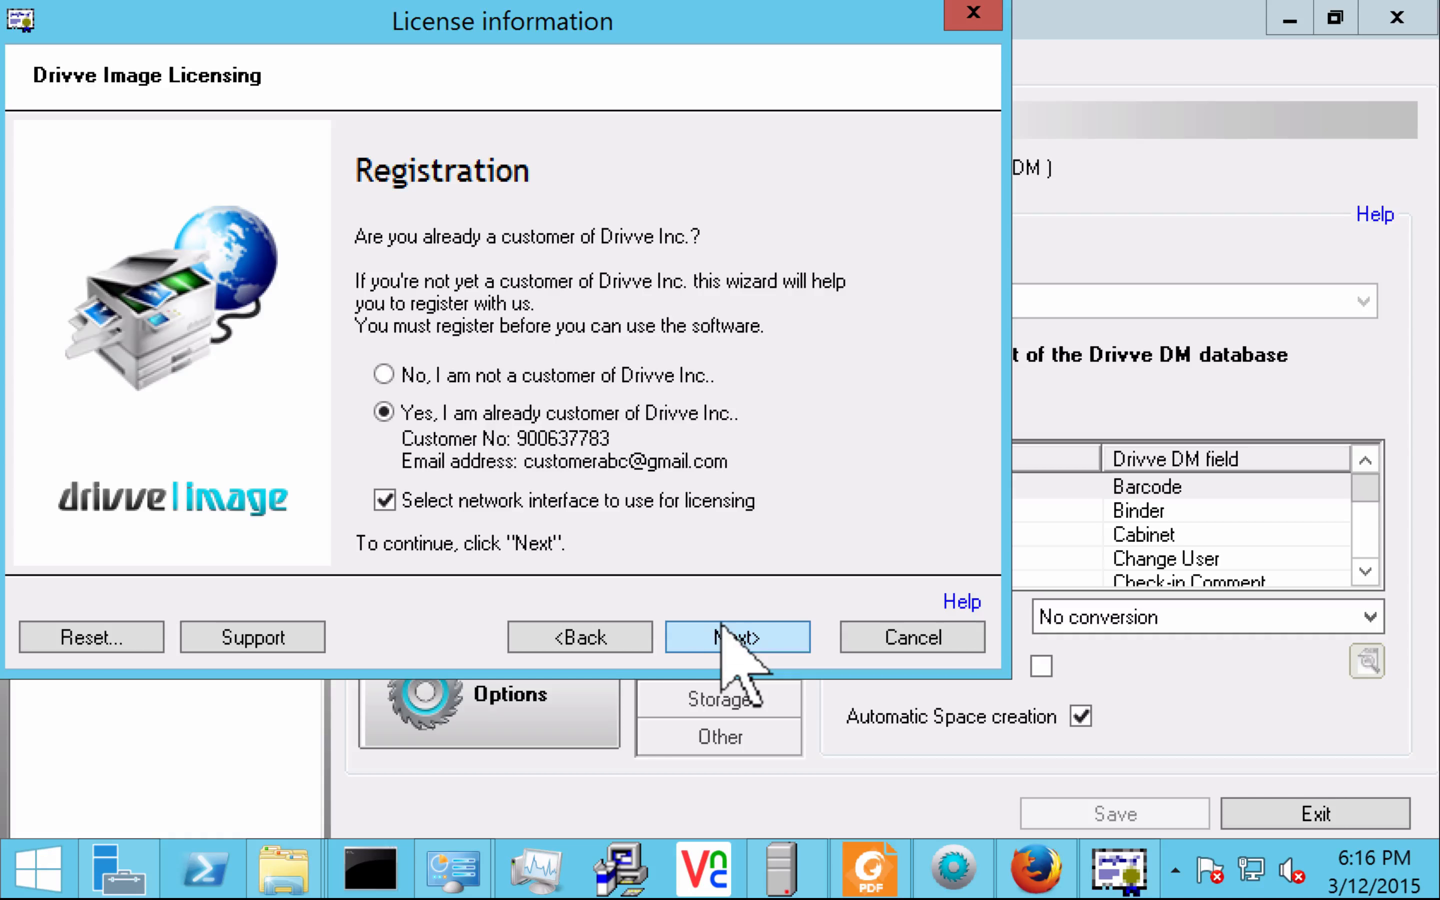
{"action": "left_click", "coordinate": [720, 630]}
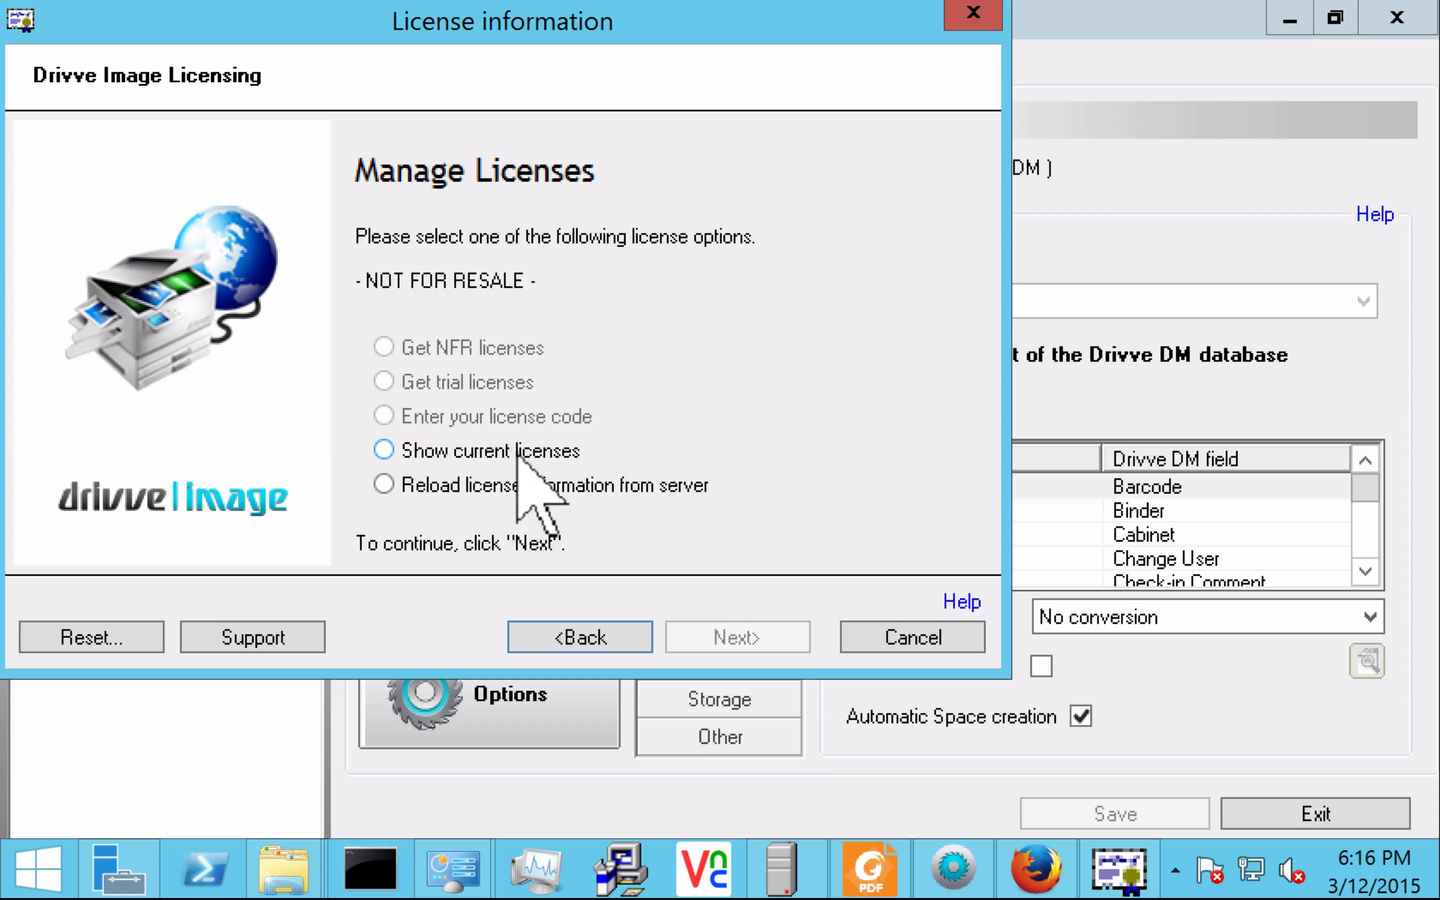
{"action": "left_click", "coordinate": [912, 637]}
Step: Start Drivve Image's check for updates to show the Update Wizard, cancel the check and close the wizard
{"action": "left_click", "coordinate": [149, 56]}
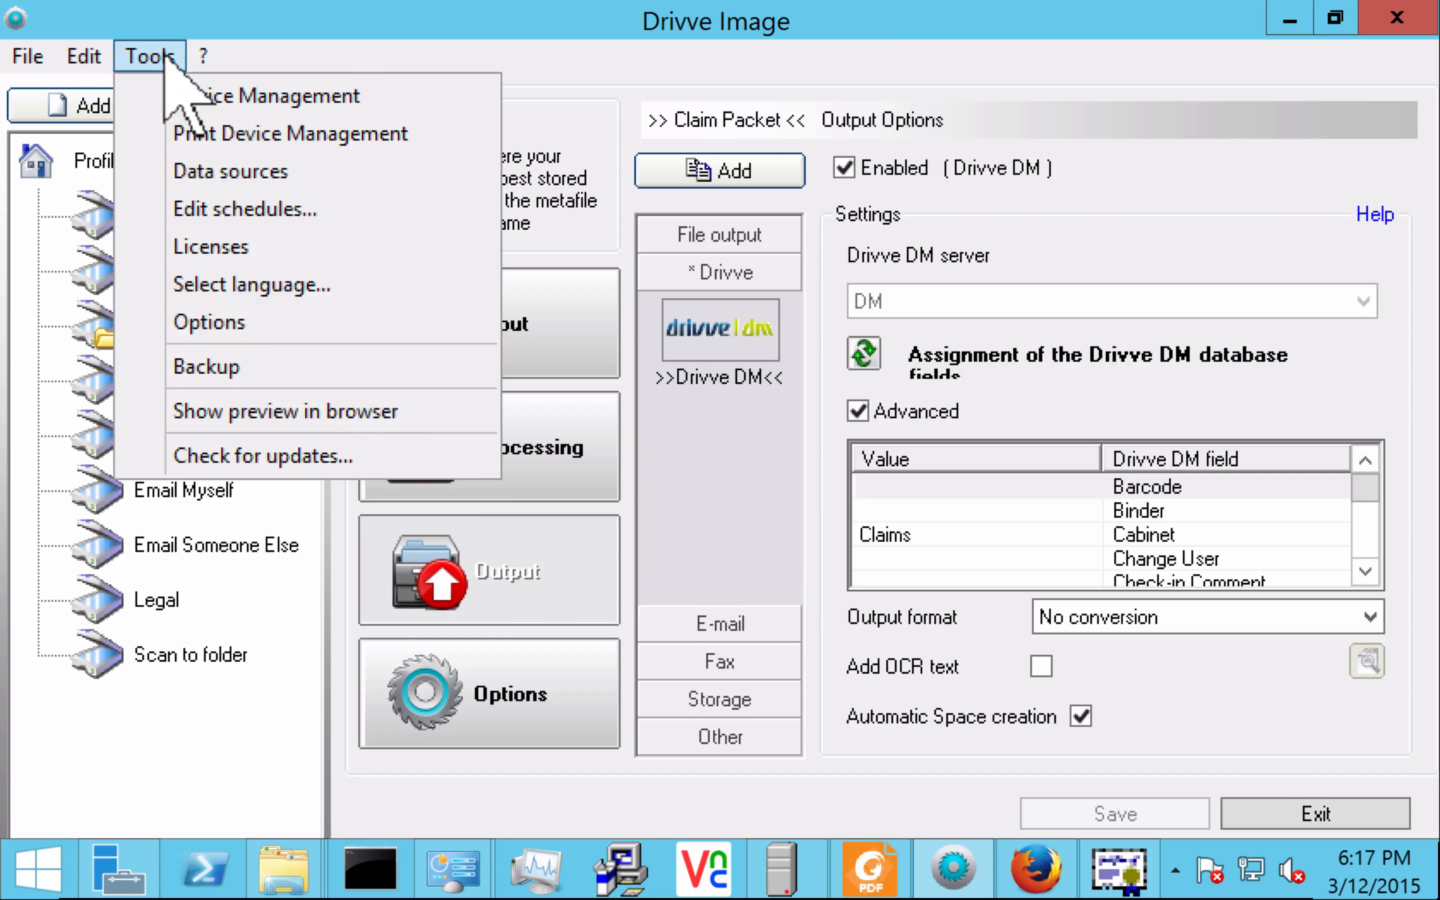
{"action": "left_click", "coordinate": [285, 457]}
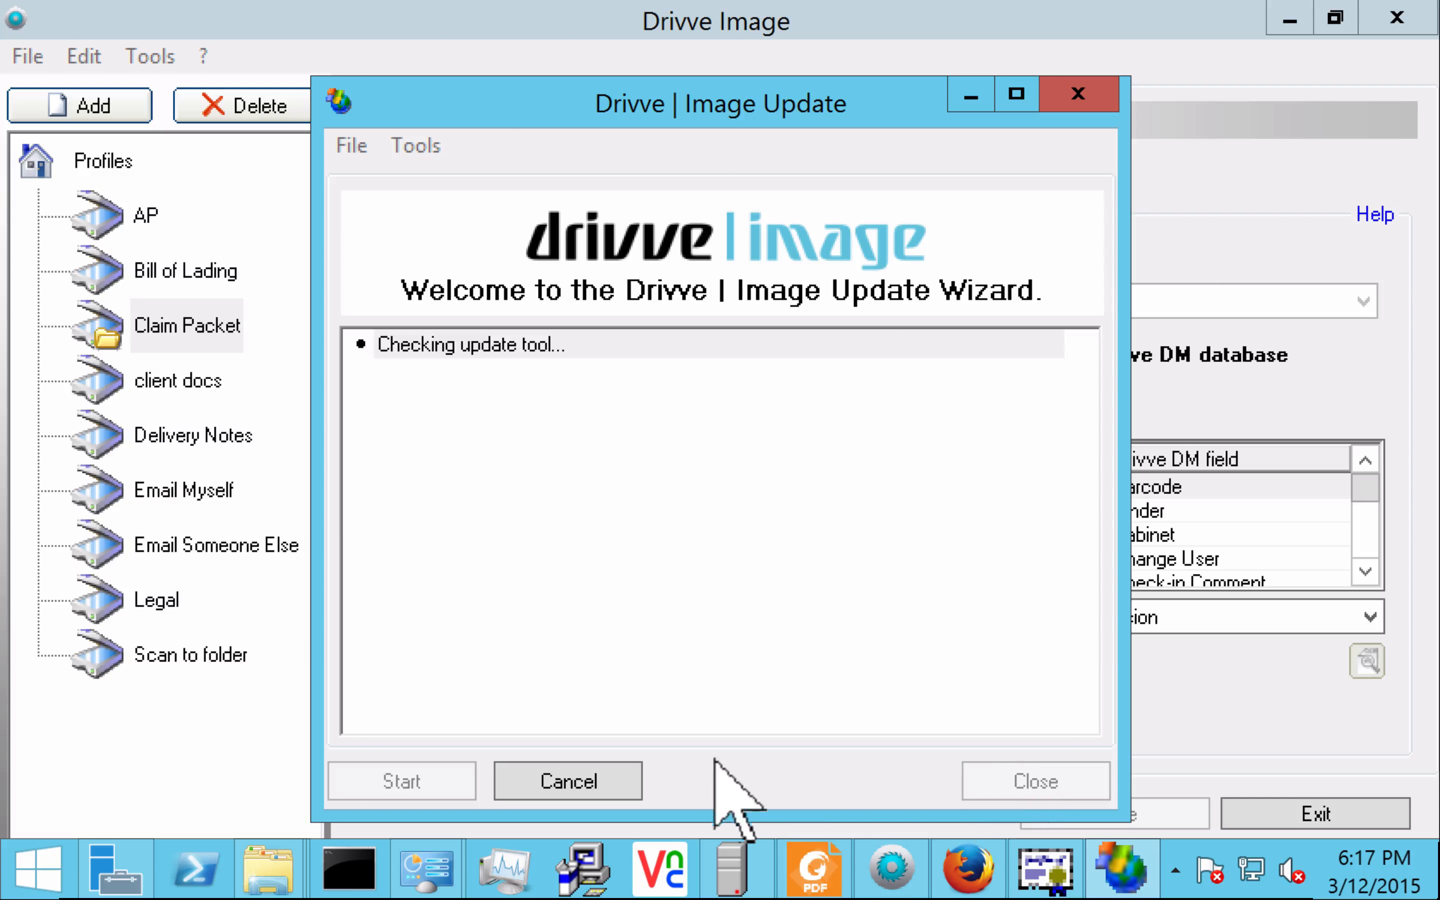
{"action": "left_click", "coordinate": [613, 774]}
{"action": "left_click", "coordinate": [1078, 95]}
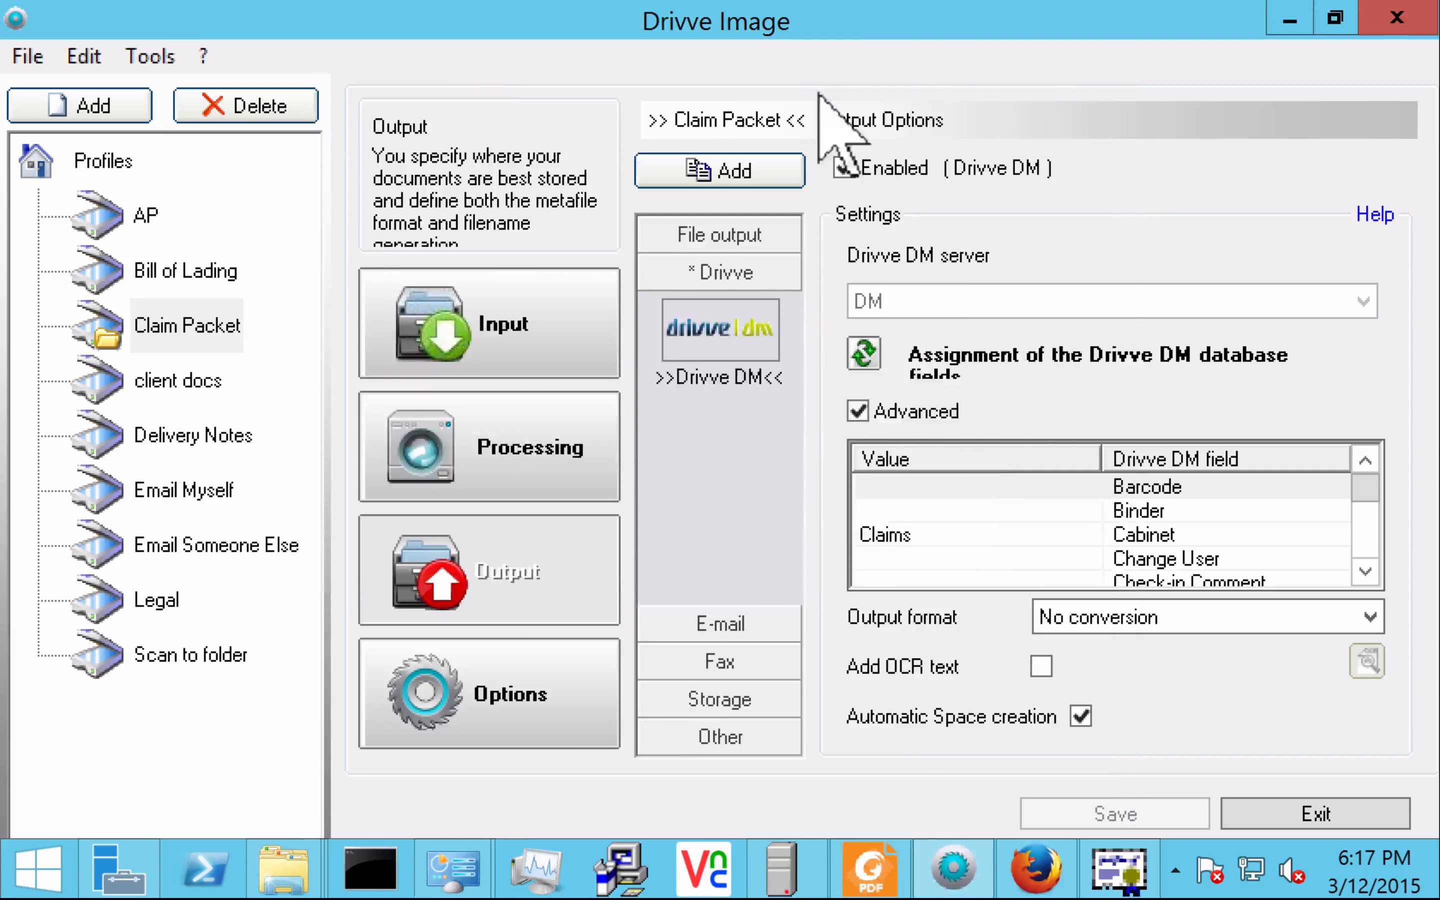
{"action": "left_click", "coordinate": [1064, 555]}
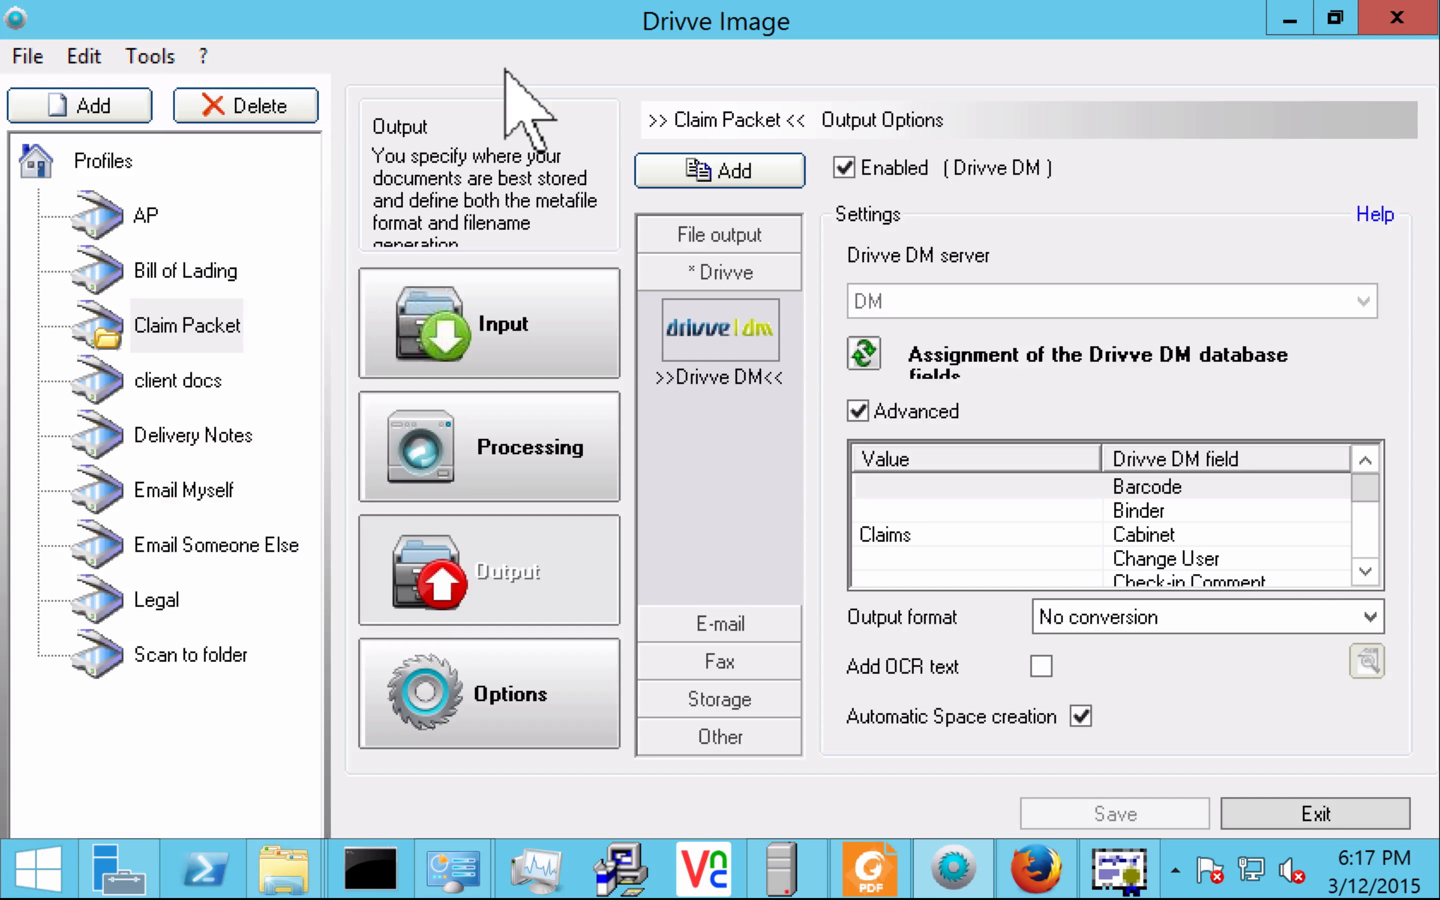
Step: Reopen the licensing wizard up to Manage Licenses, examine the option for reloading license information from the server, and cancel
{"action": "left_click", "coordinate": [170, 55]}
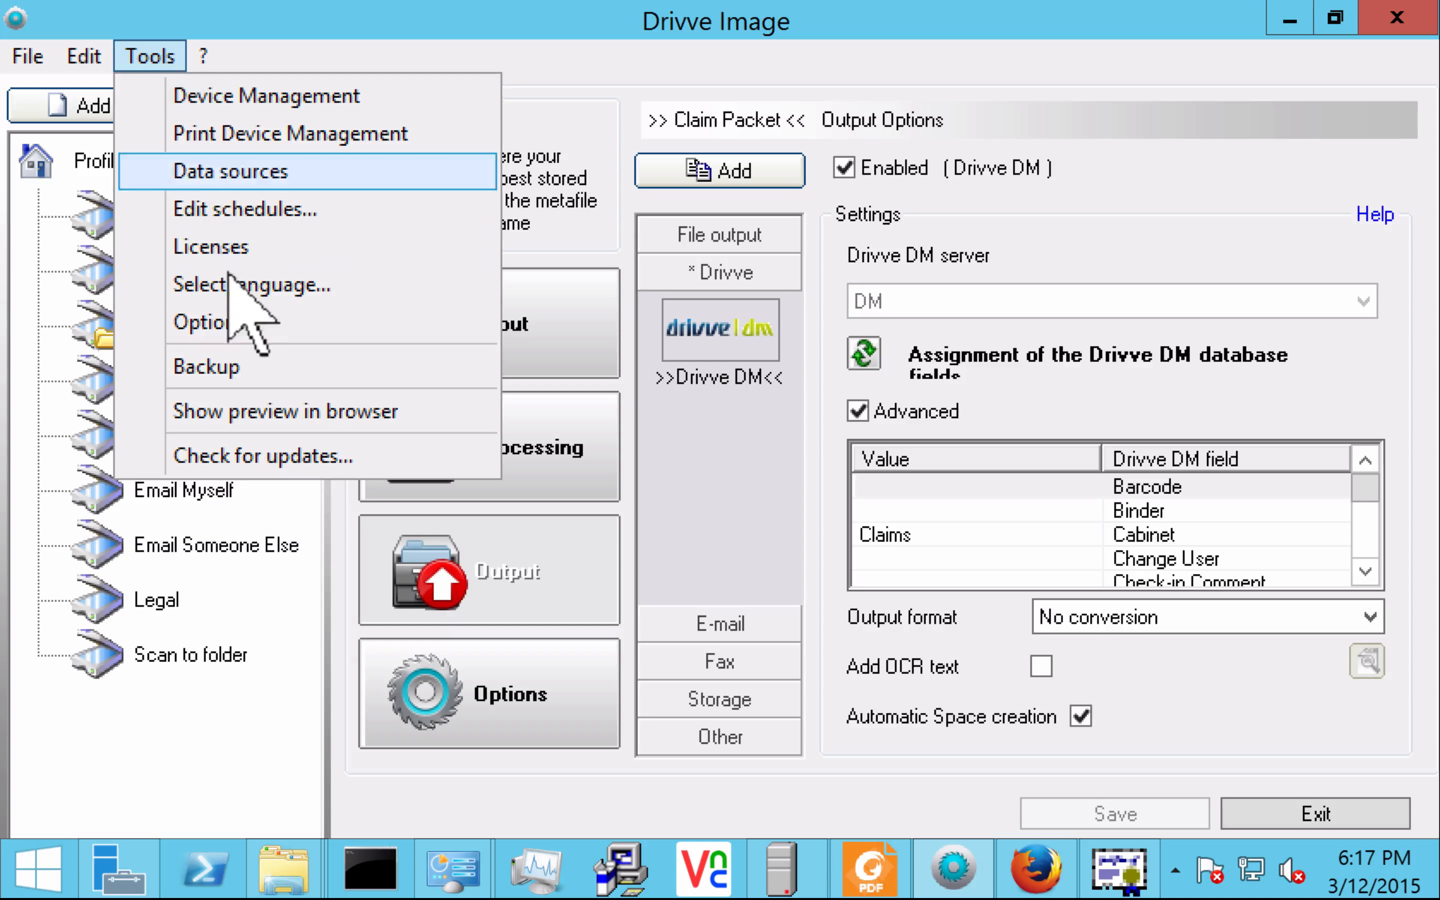
{"action": "left_click", "coordinate": [151, 245]}
{"action": "left_click", "coordinate": [705, 625]}
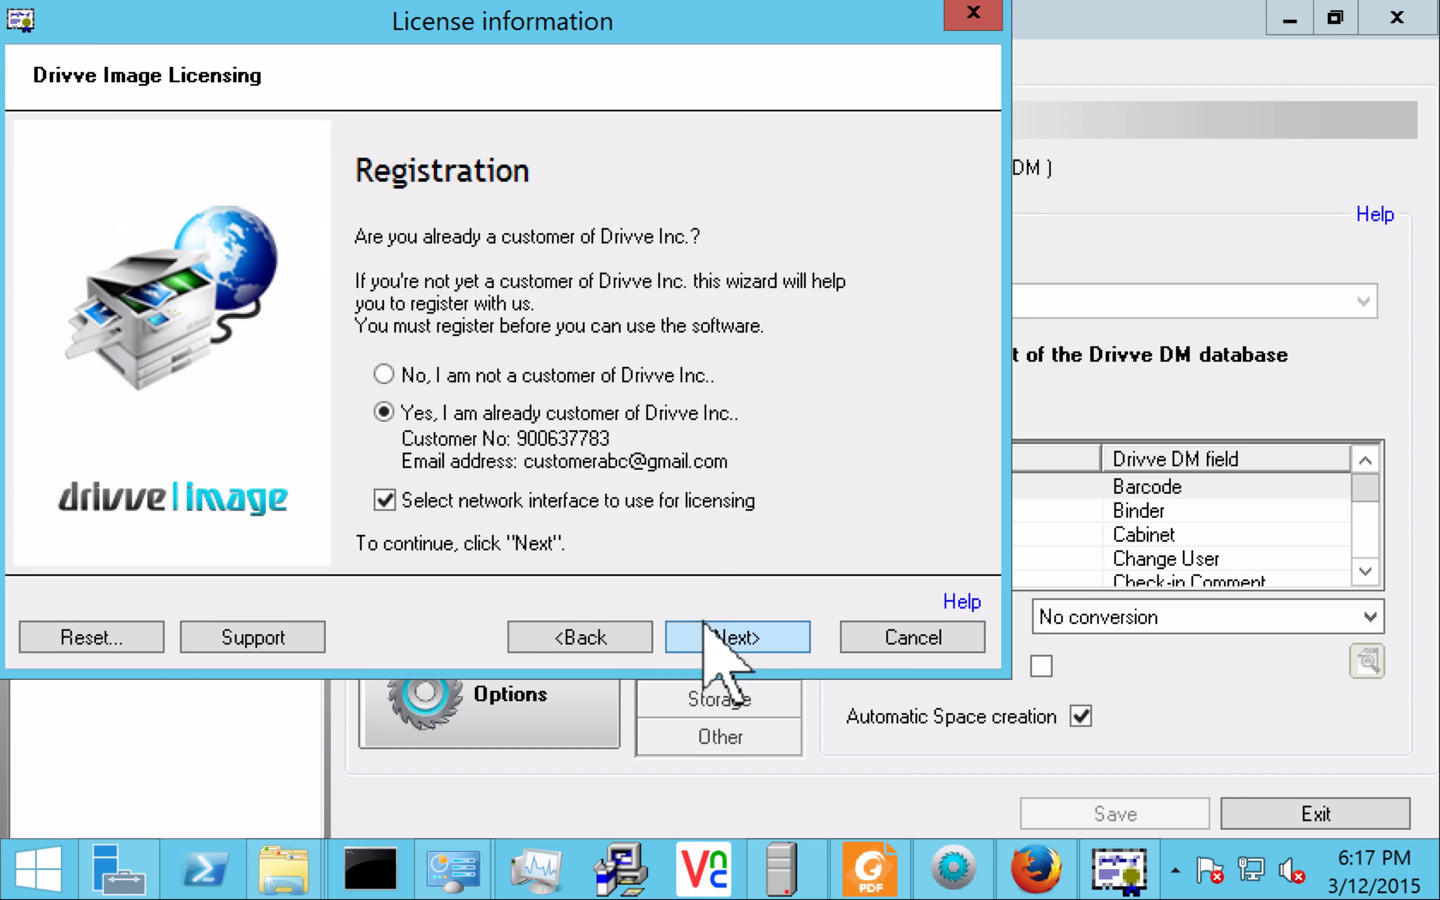
{"action": "left_click", "coordinate": [700, 628]}
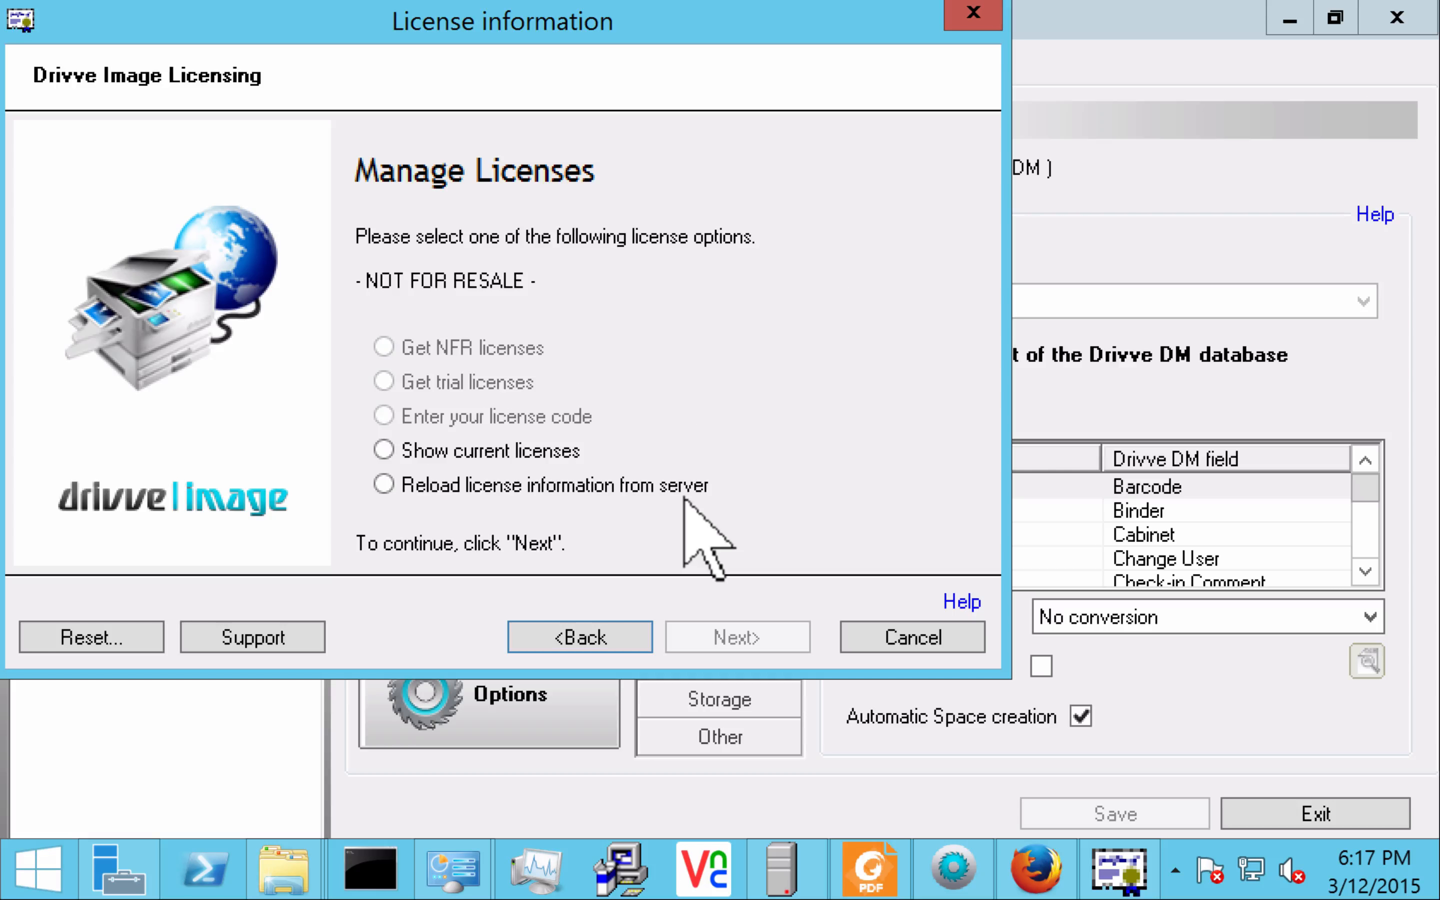
{"action": "left_click", "coordinate": [912, 637]}
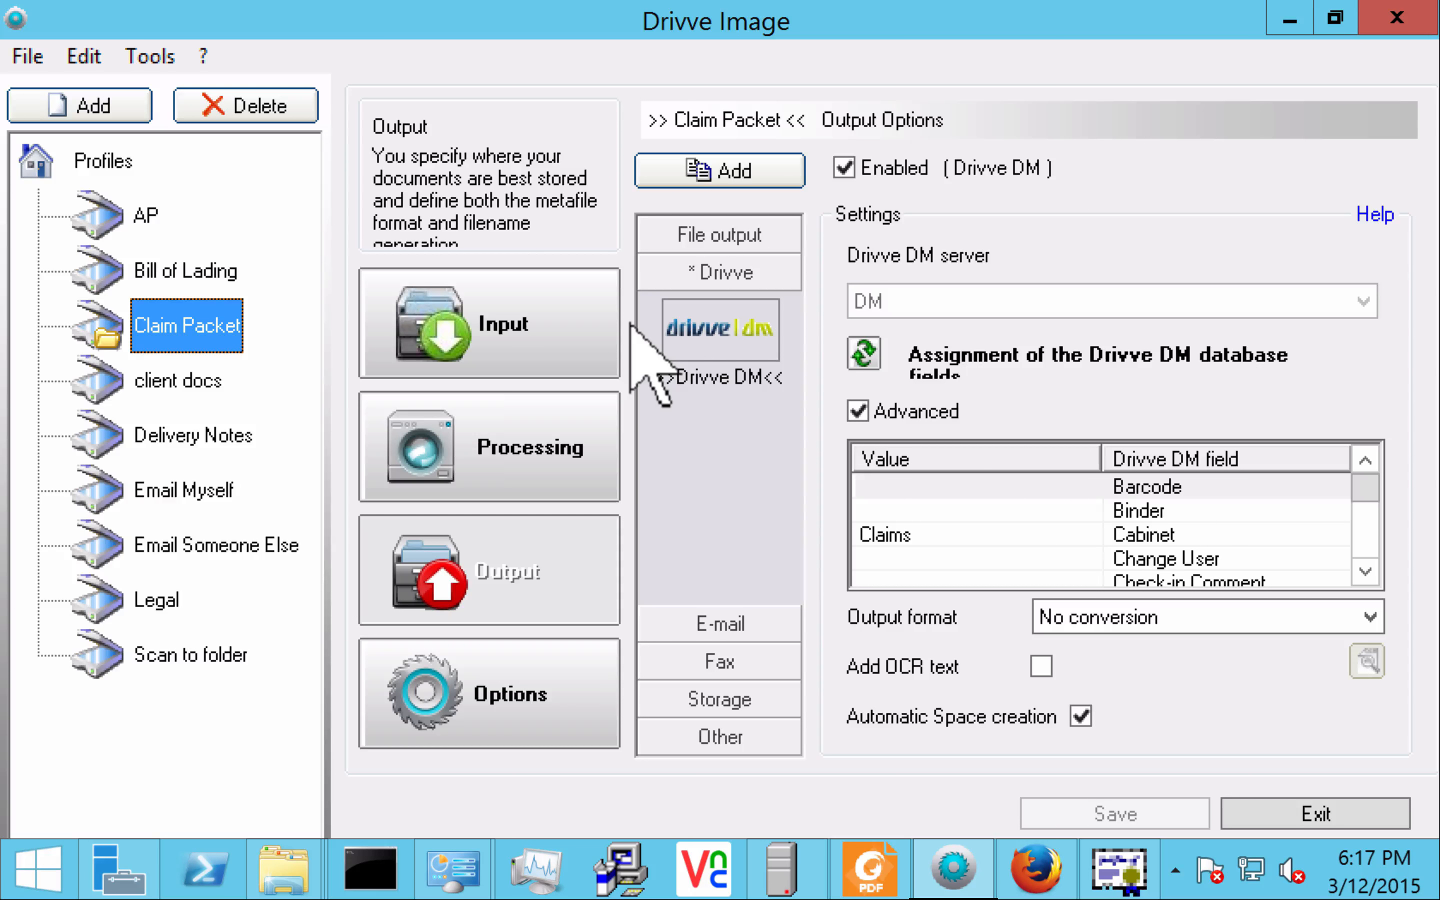